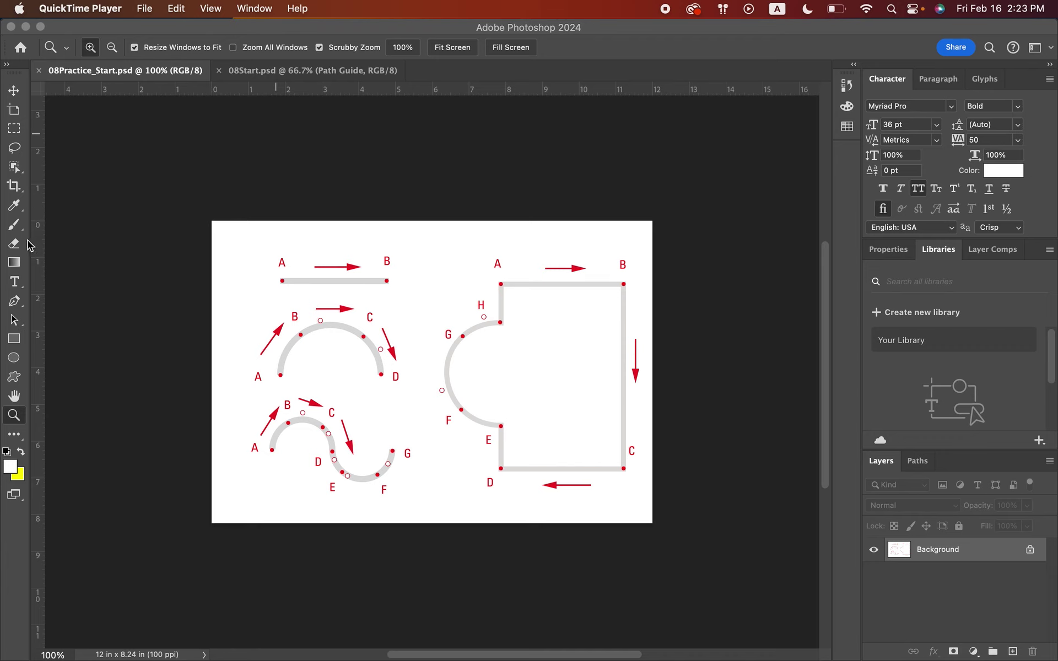
- Look over the Pen tool variants and the 08Start.psd oranges image, ending back in 08Practice_Start.psd
left_click(14, 303)
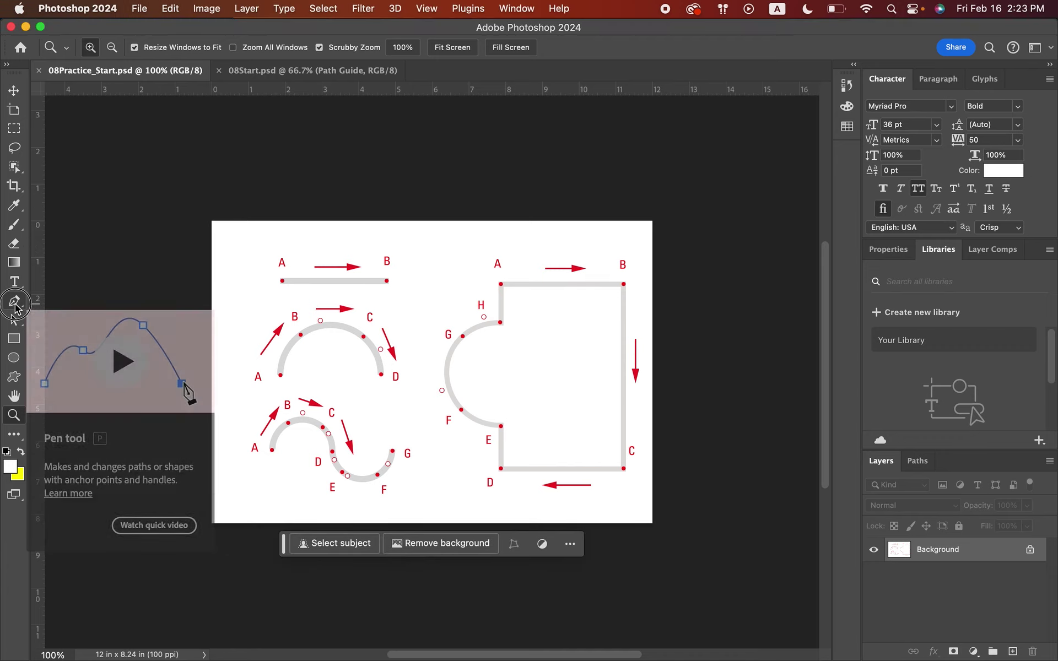
left_click(15, 303)
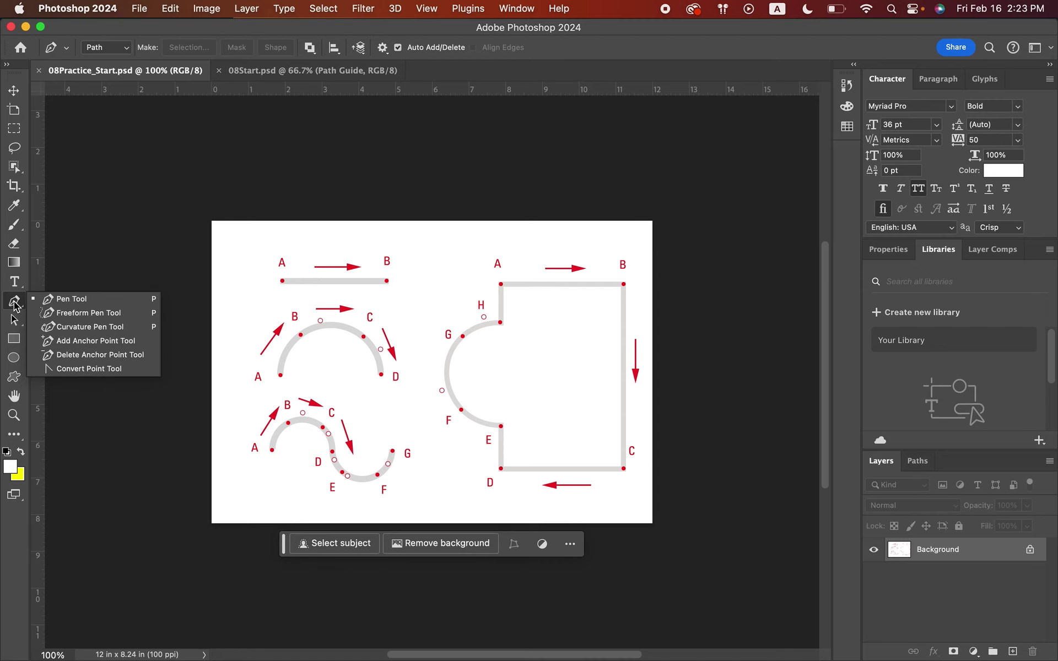
left_click(14, 340)
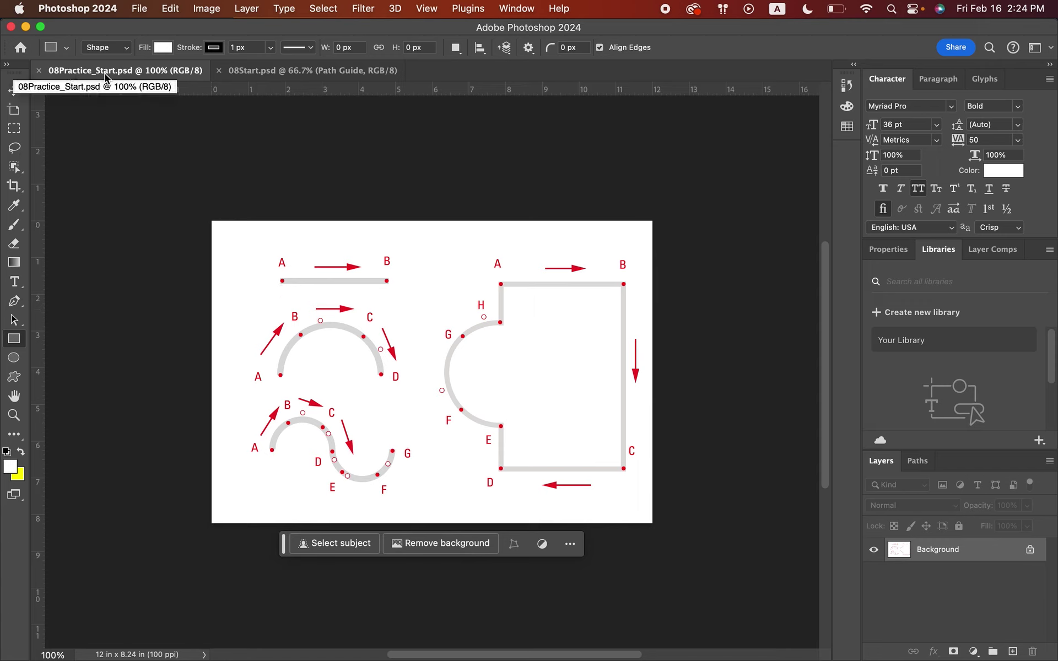
left_click(237, 73)
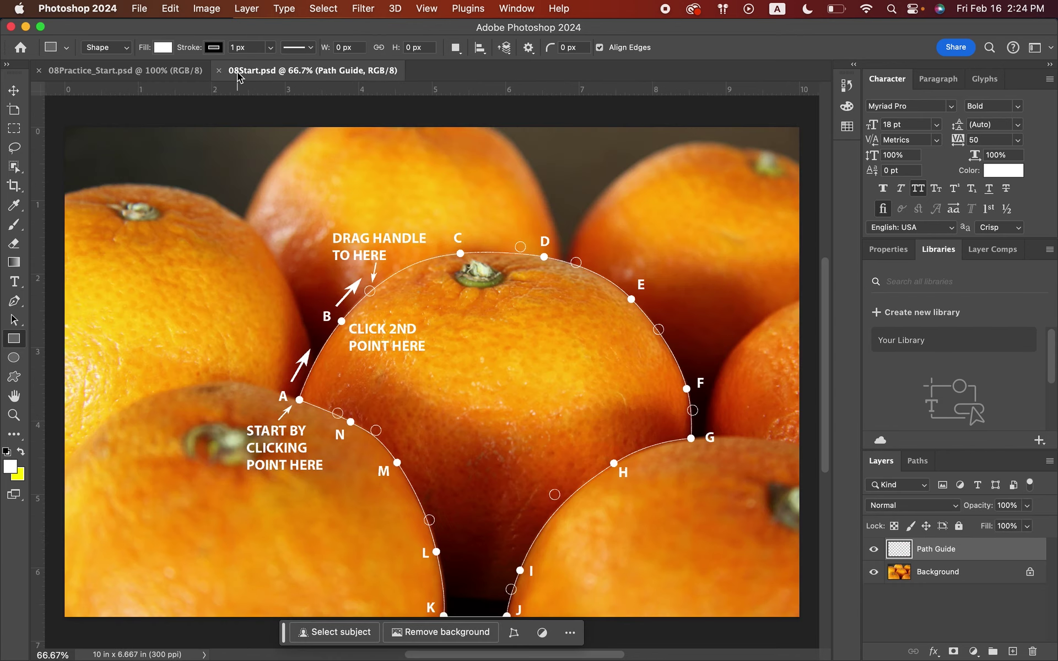
left_click(149, 72)
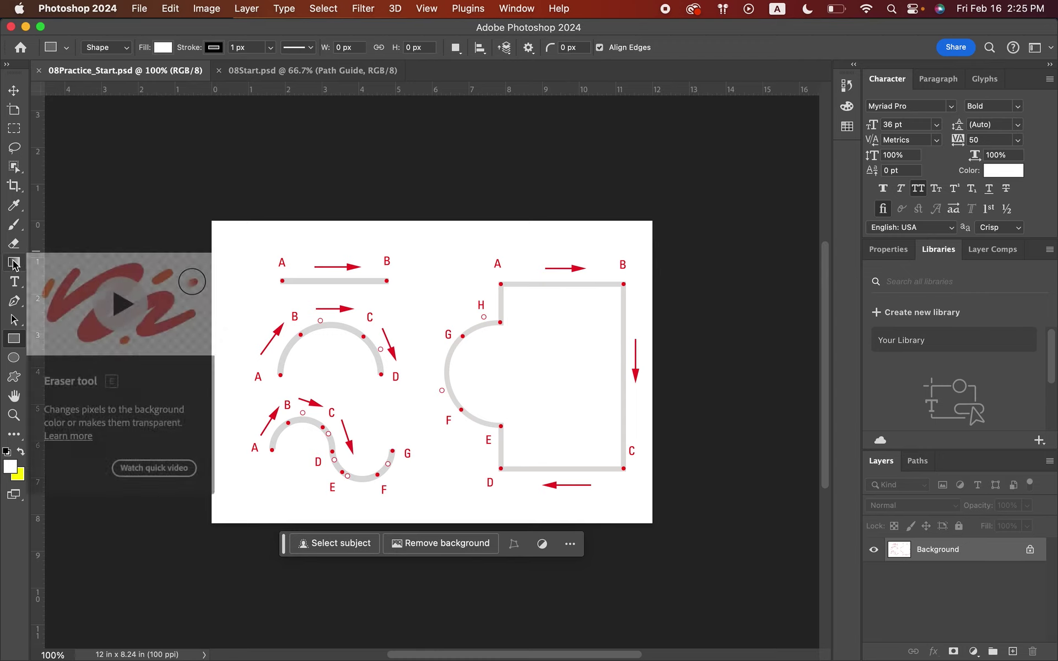
- Set up the Pen tool in Shape mode with no fill
left_click(13, 304)
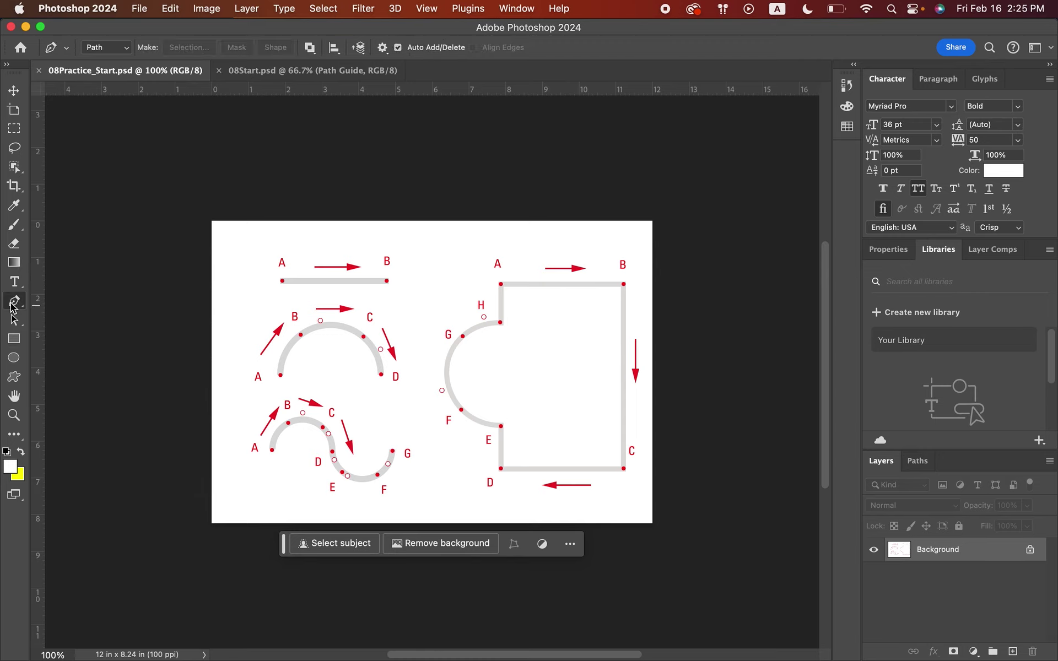
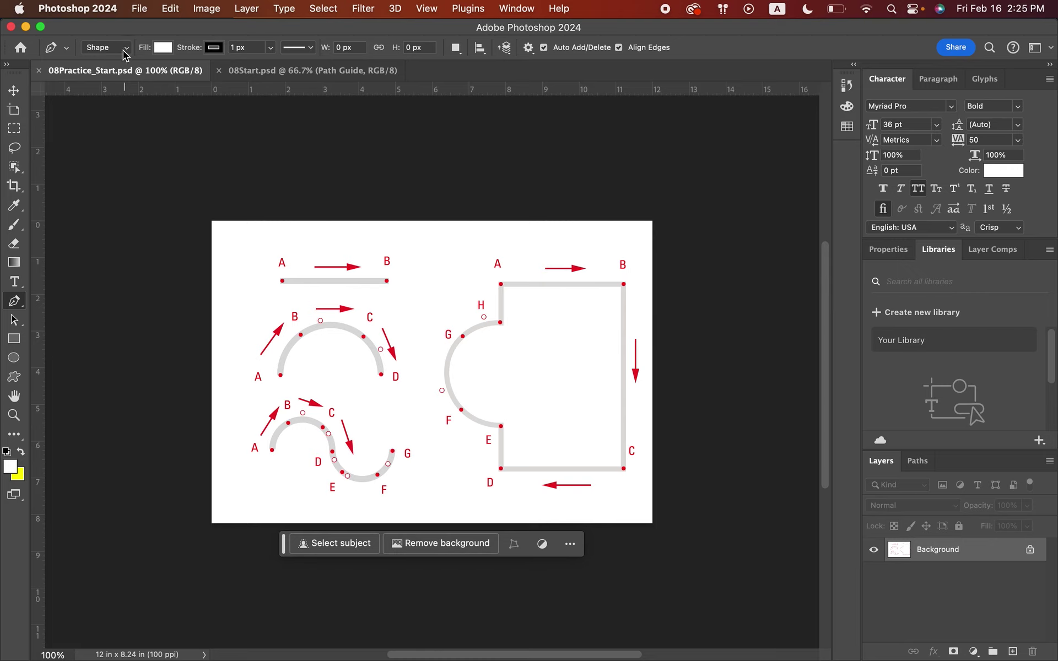
left_click(67, 49)
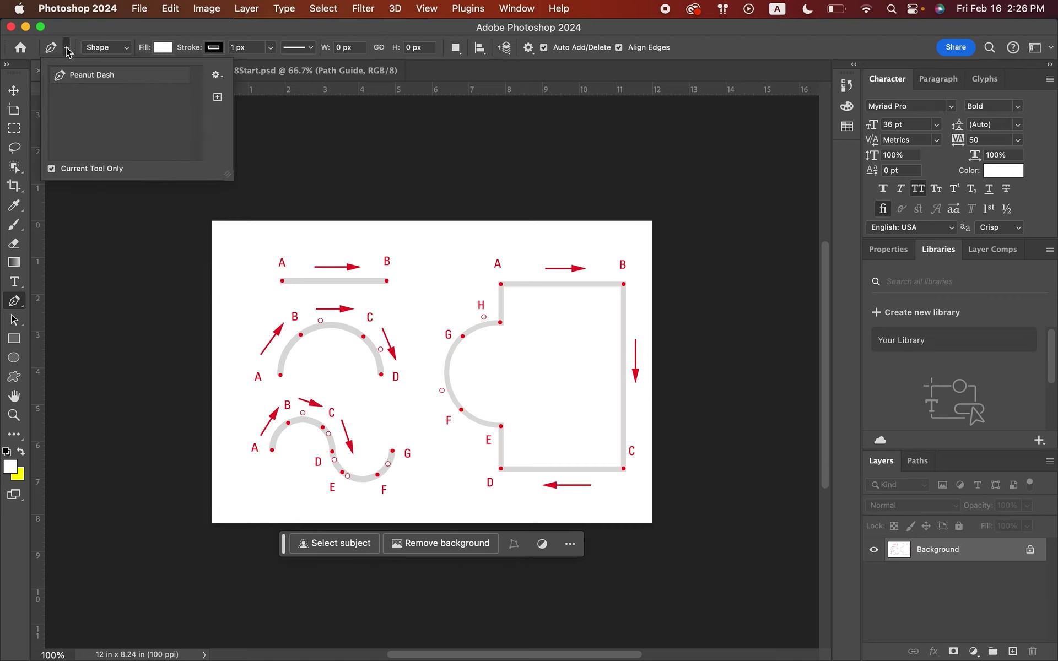
left_click(67, 49)
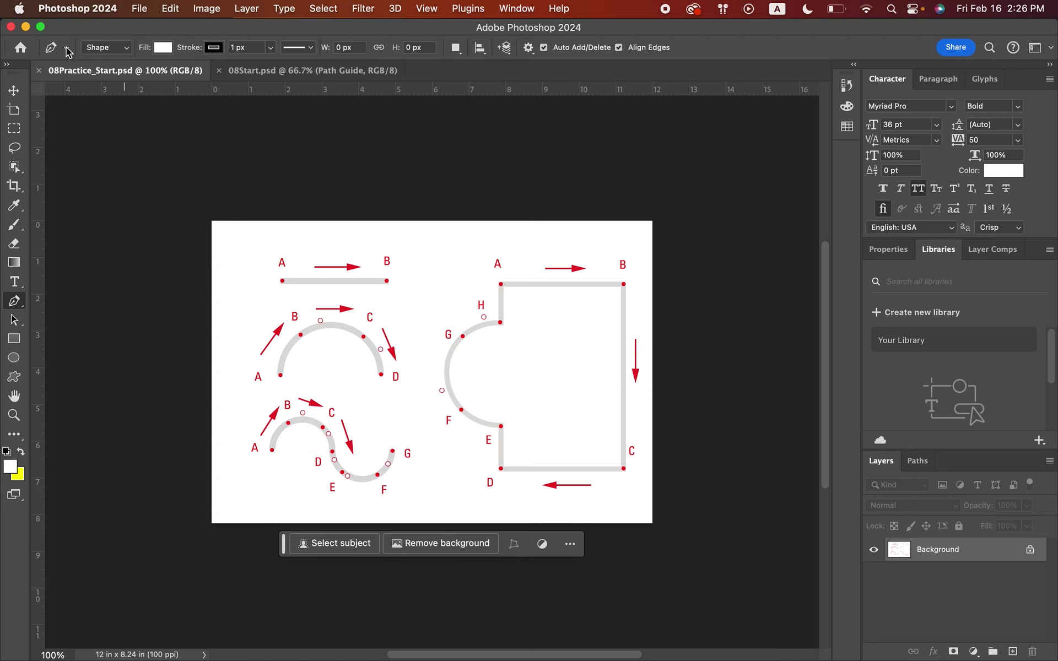
left_click(162, 48)
left_click(78, 78)
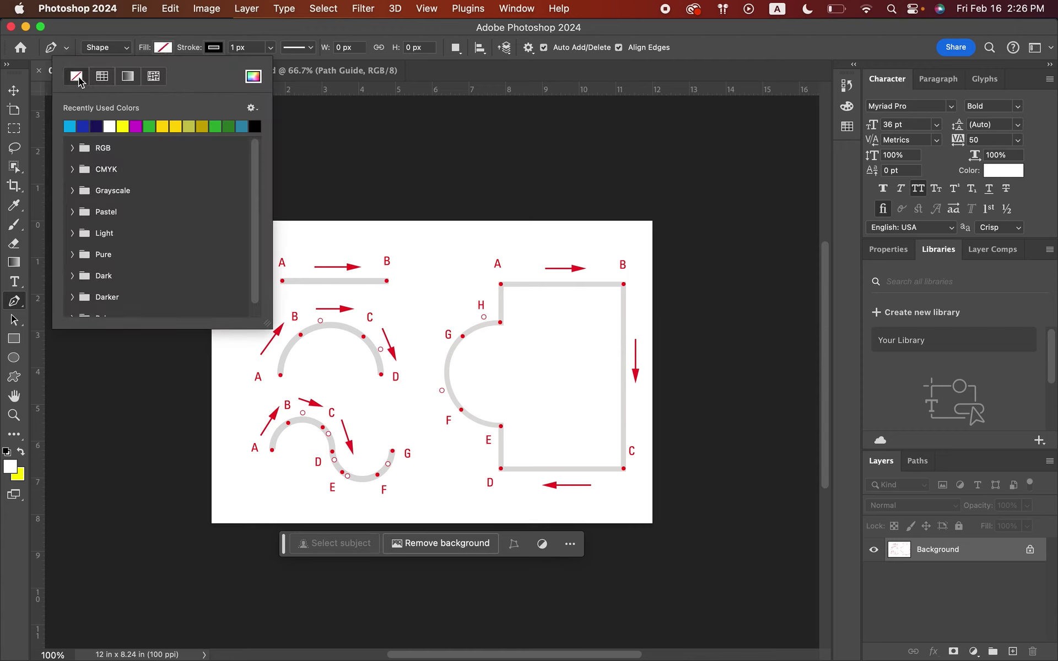
left_click(167, 50)
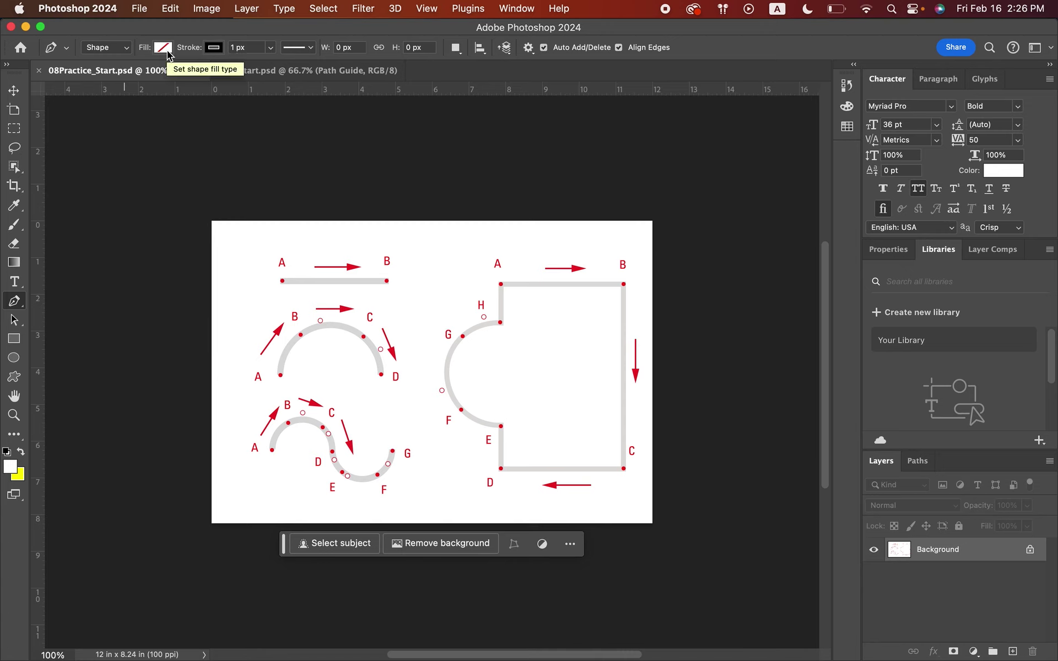
- Set the shape stroke to the recently used dark green with a width of 4 px
left_click(214, 47)
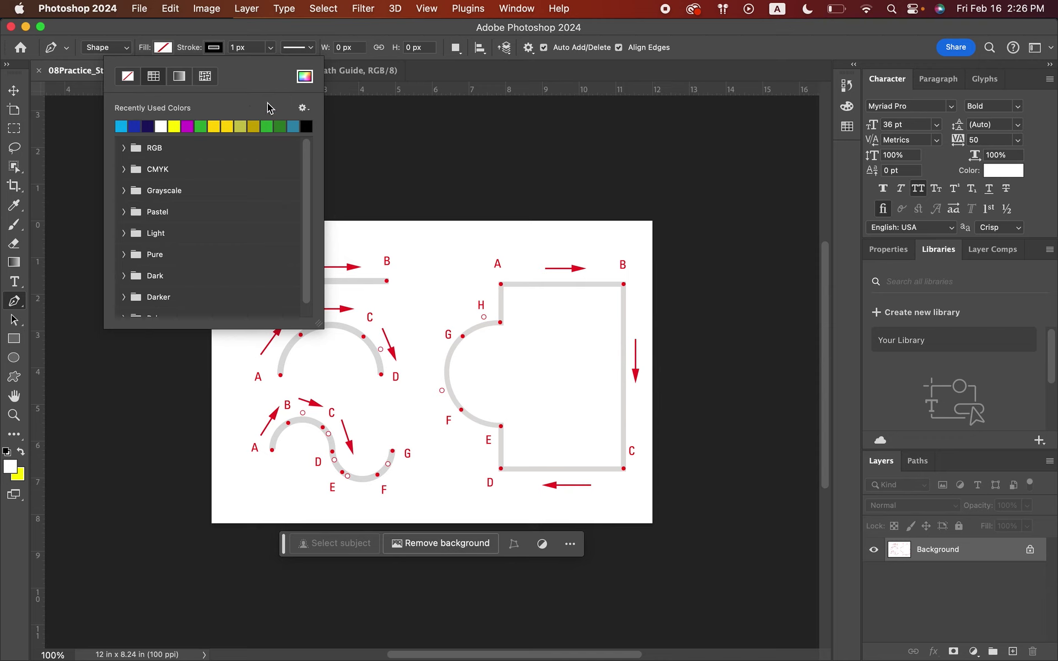
left_click(281, 127)
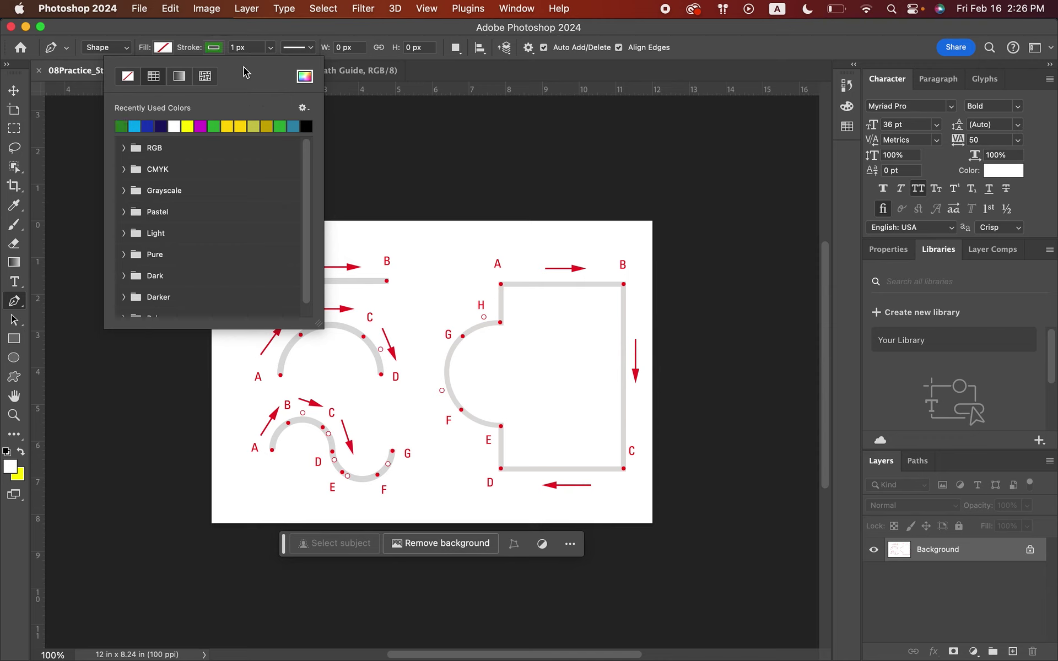
left_click(219, 50)
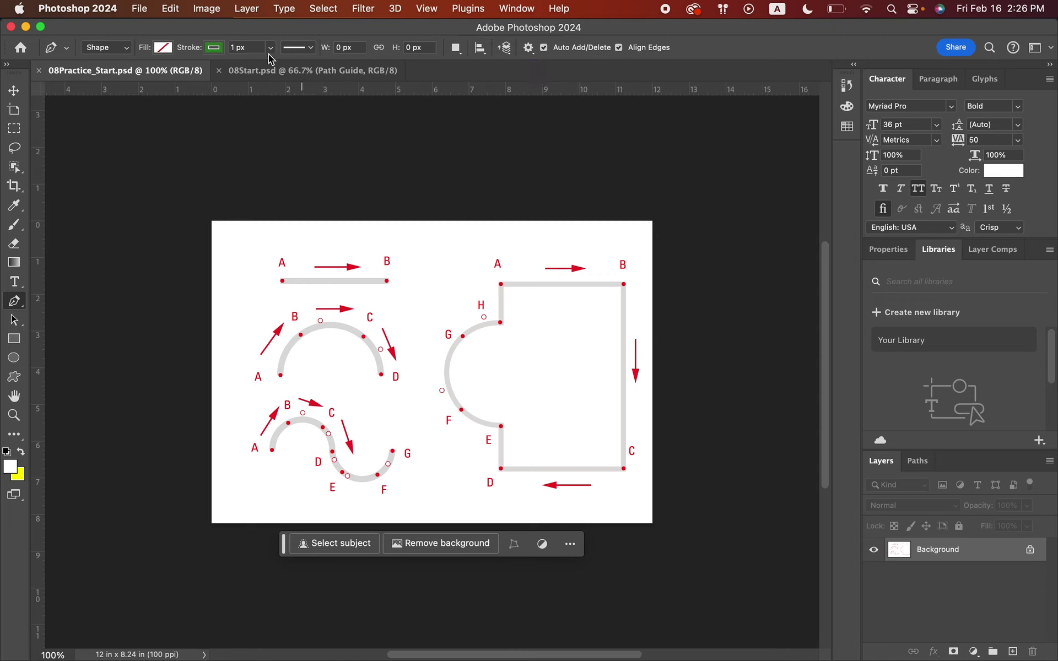
left_click(236, 49)
type("4")
key("Tab")
- Choose center alignment for the solid line in the stroke options
left_click(311, 48)
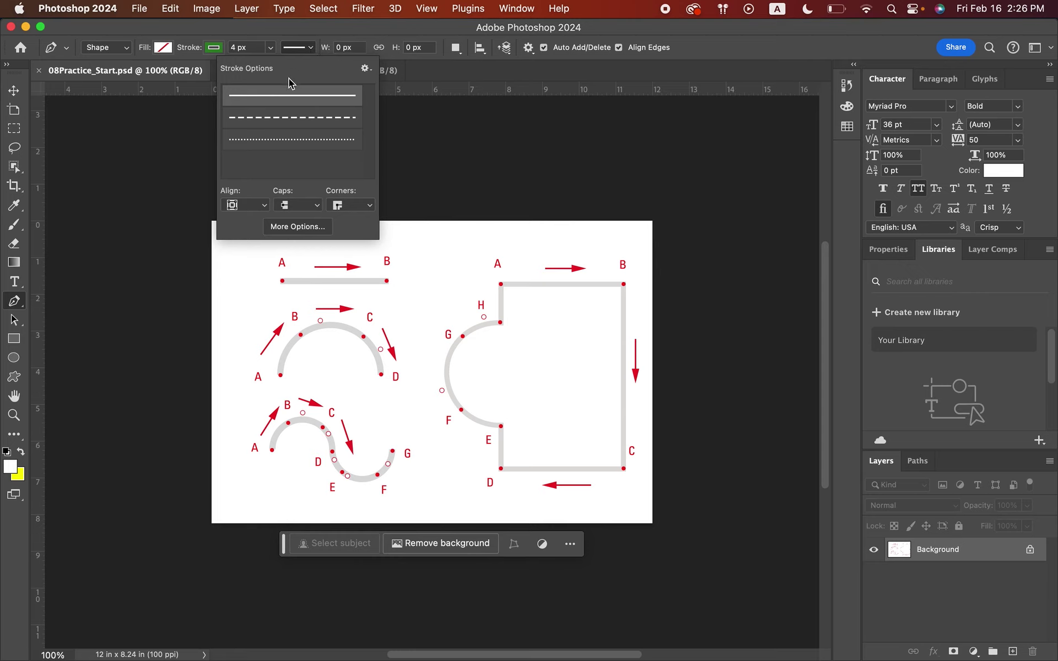
left_click(245, 207)
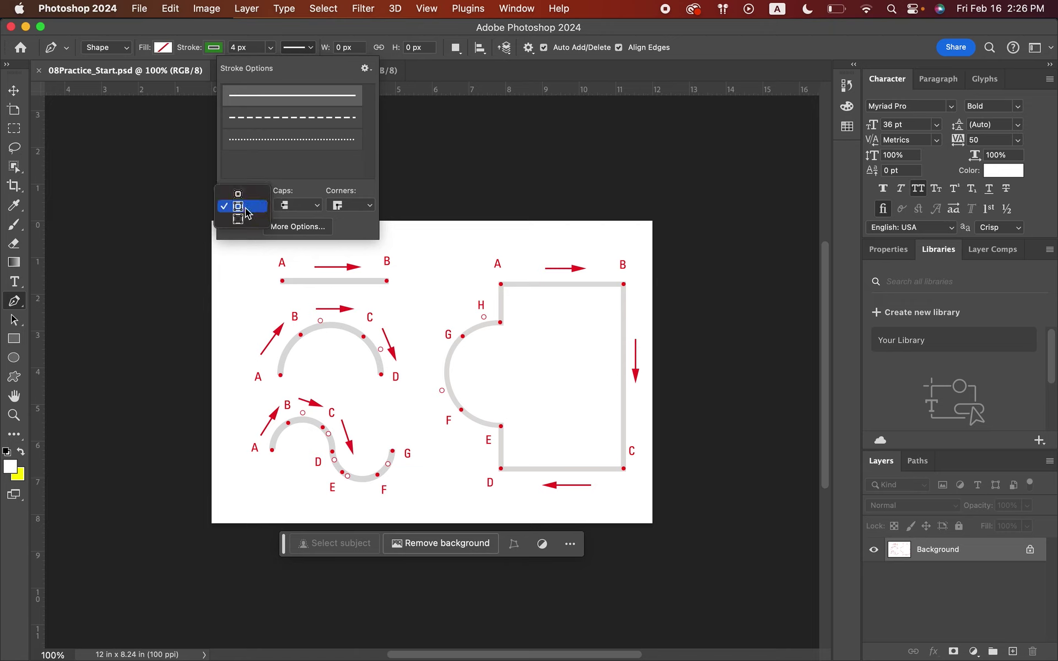
left_click(245, 208)
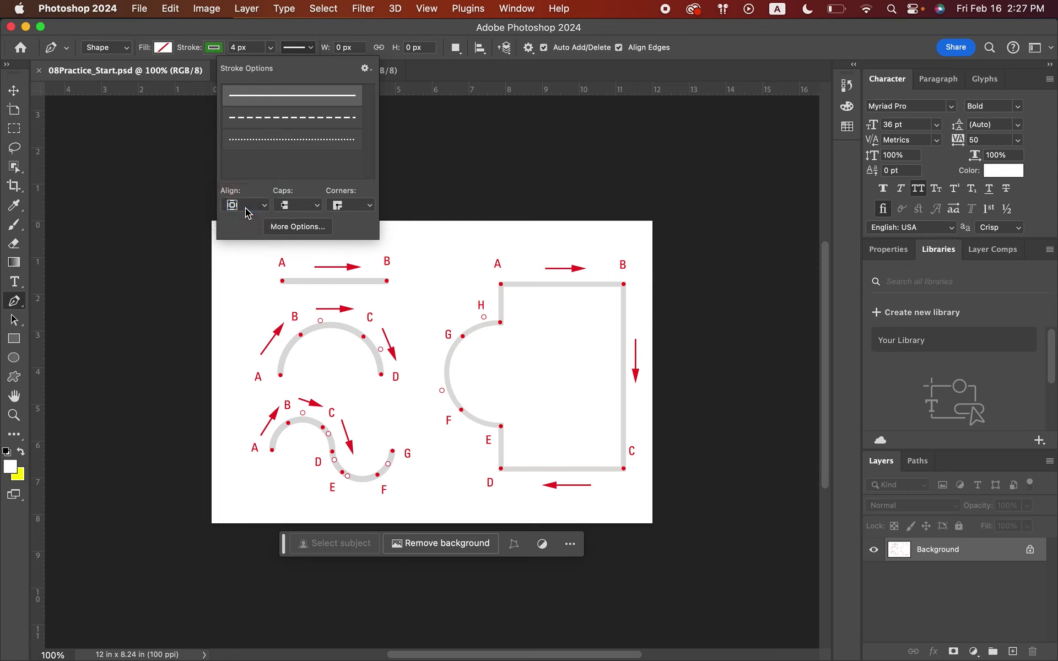
left_click(312, 50)
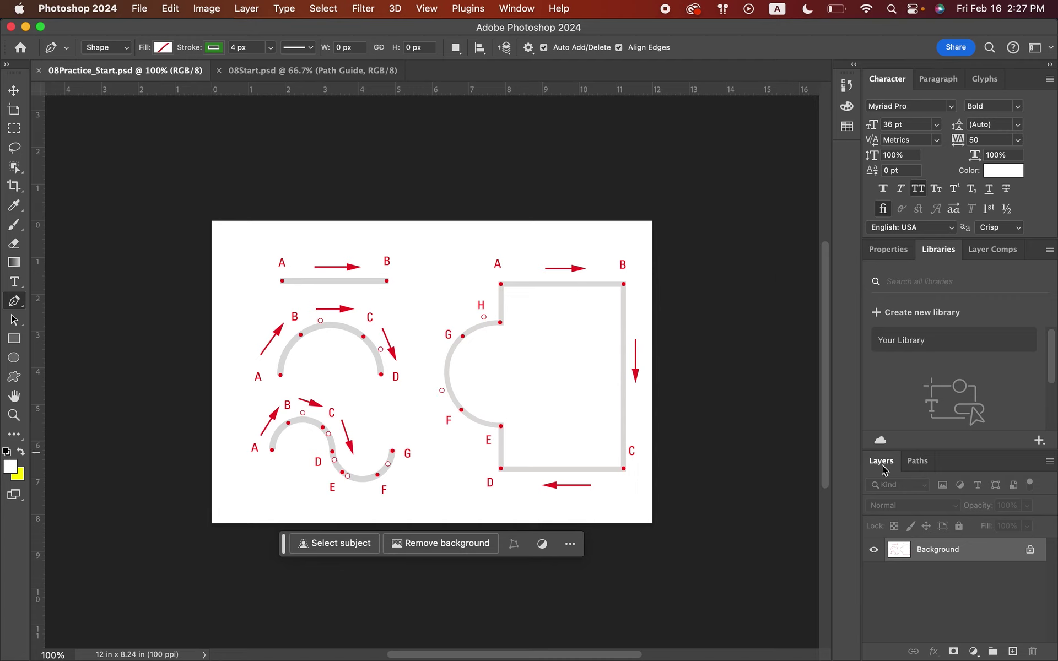
- Undock the Layers panel so it floats above the Paths panel and both can be seen together
left_click_drag(883, 463, 853, 244)
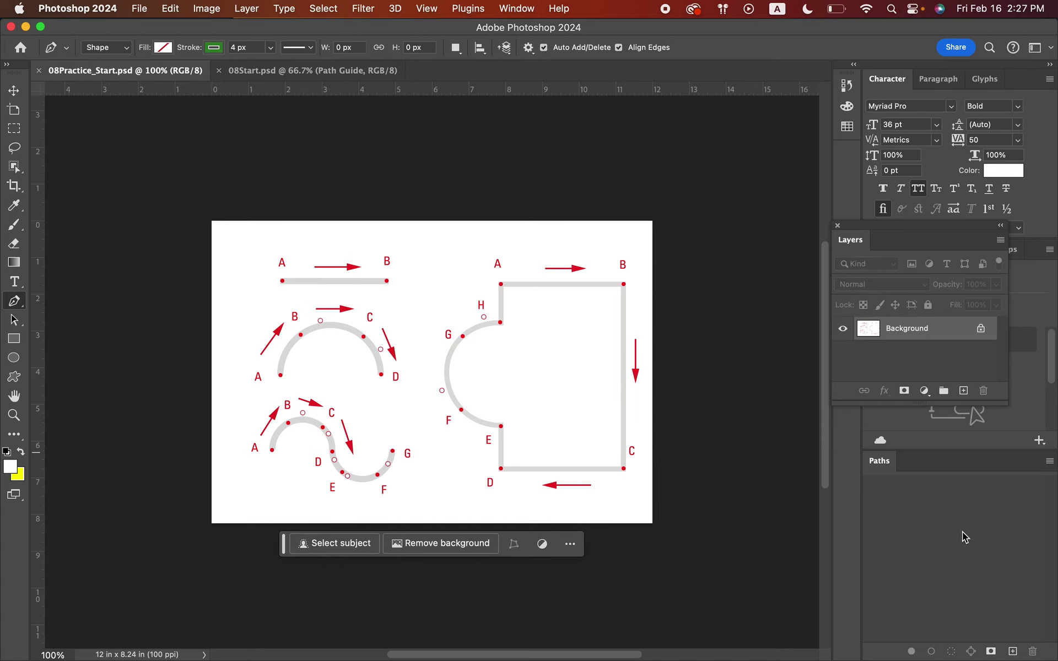
- Draw a straight line about 284 px long from A to B over the uppermost gray guide with the Pen tool and end the path
left_click(13, 414)
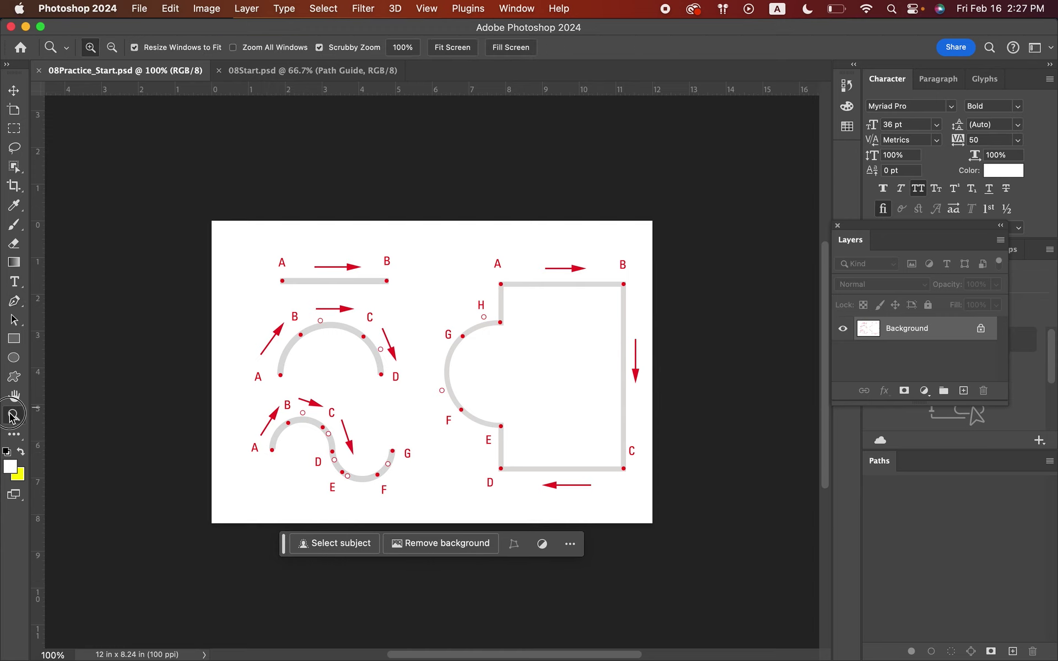
left_click(333, 283)
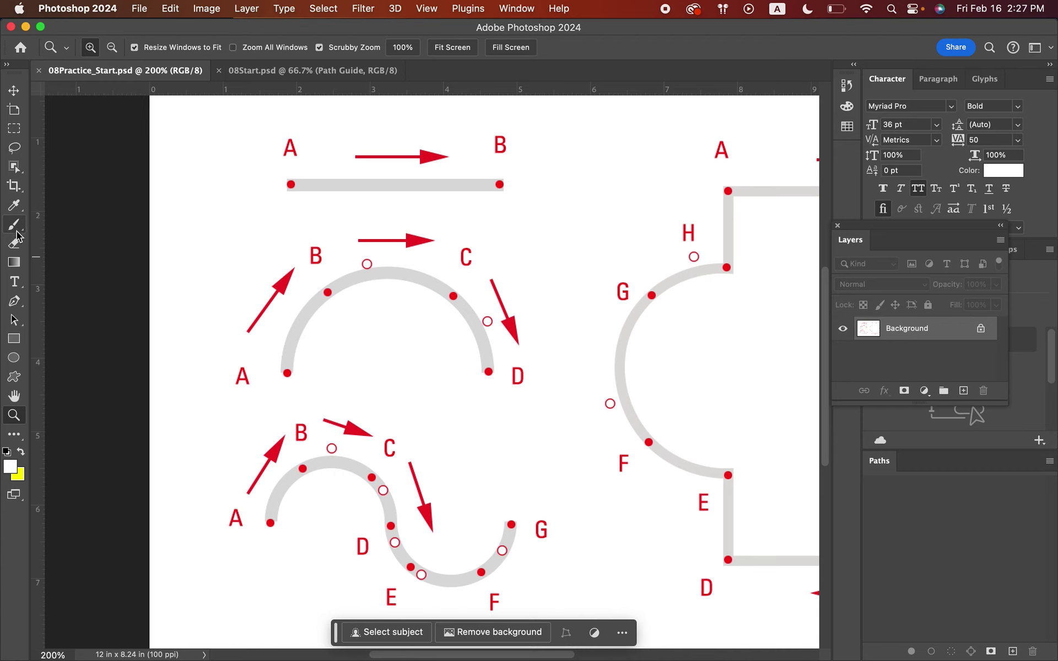
left_click(15, 303)
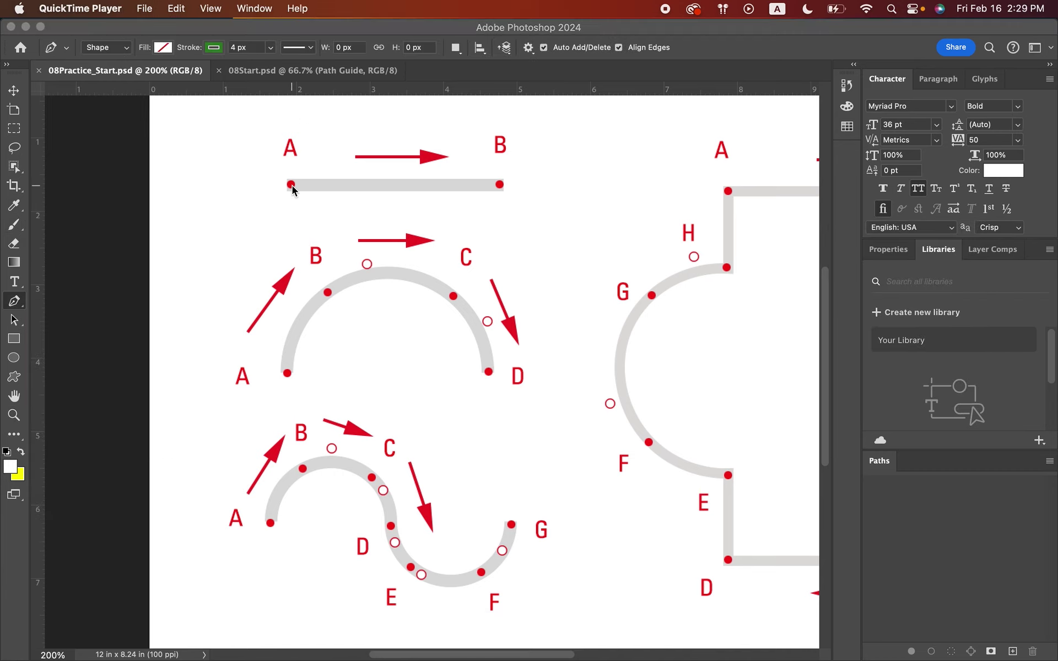
left_click(292, 187)
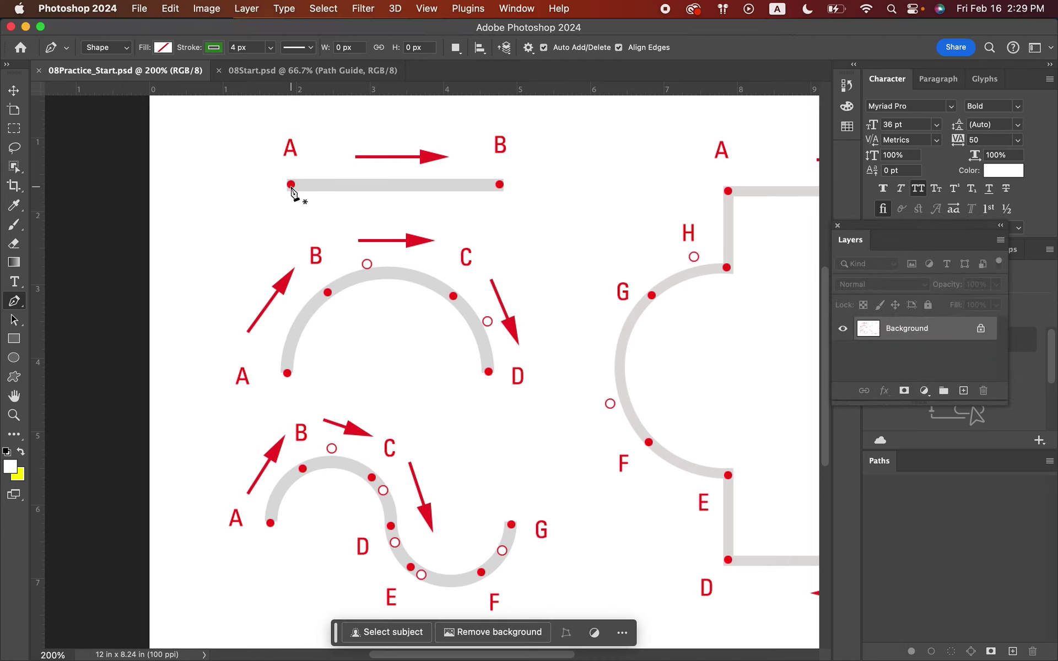
left_click(291, 187)
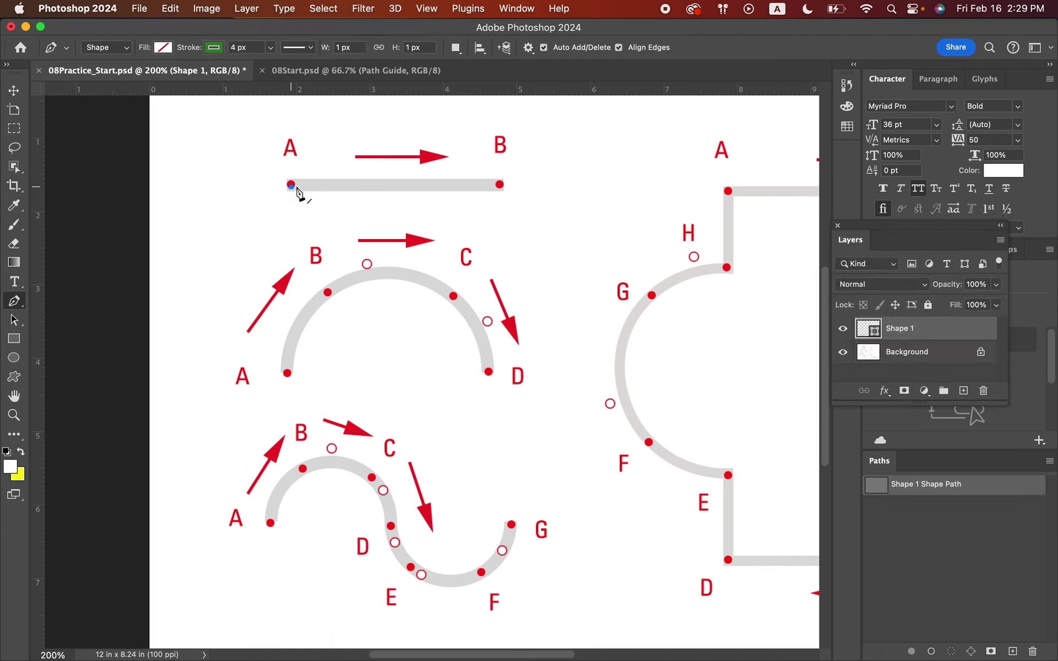
left_click(499, 188)
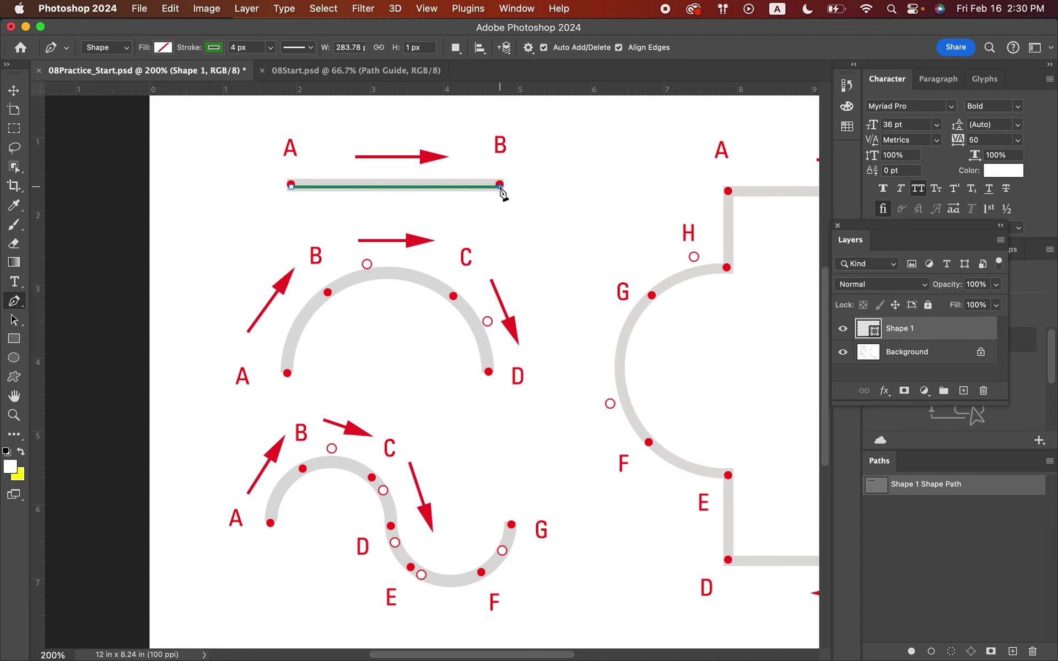
key("Escape")
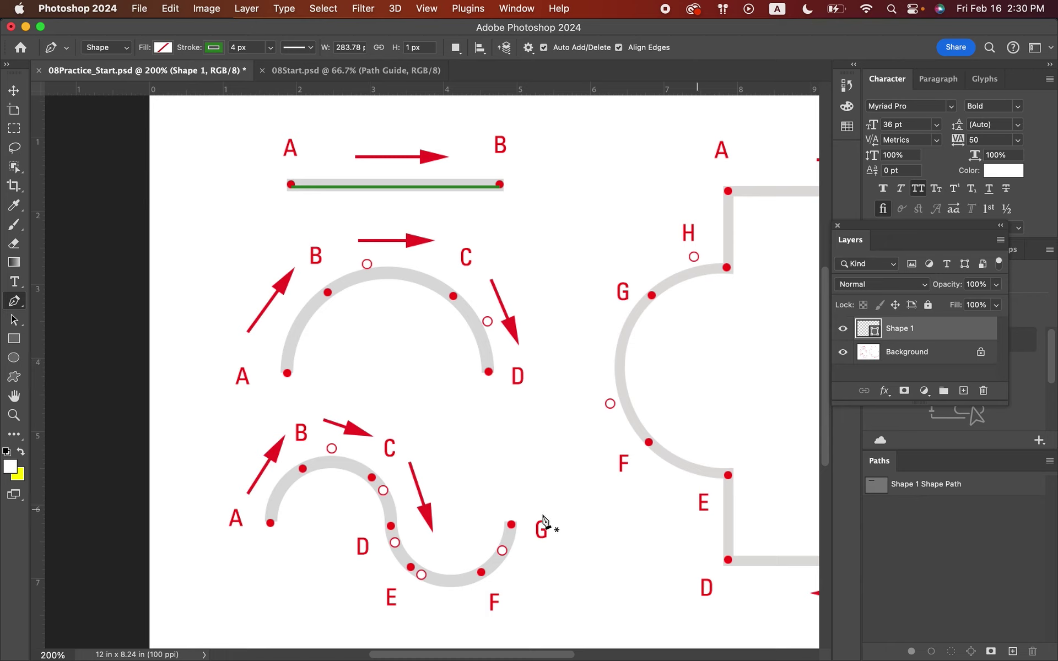
- Trace the gray arch guide as a separate path through A, B, C and D, pulling the curve handles at B and C to their hollow circles
left_click(287, 373)
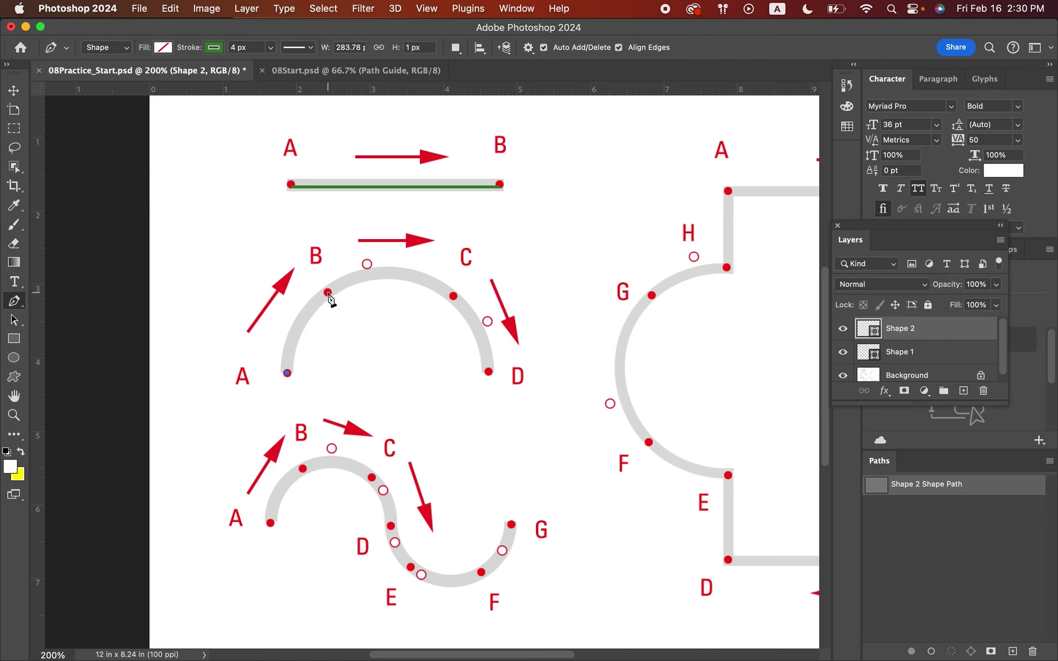
left_click_drag(328, 293, 369, 264)
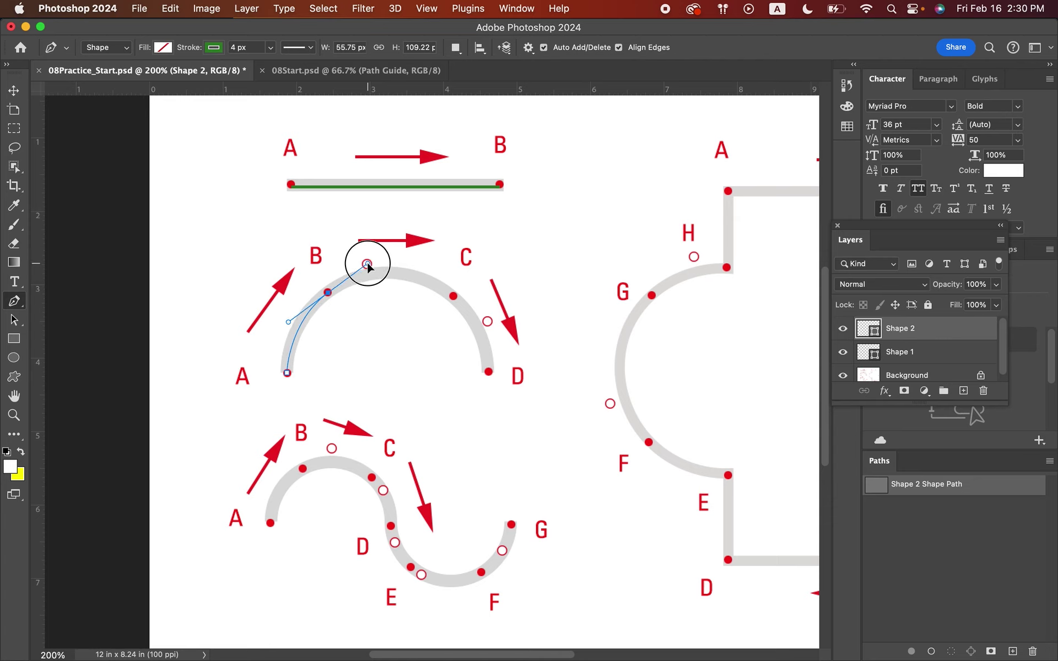
left_click_drag(369, 266, 368, 267)
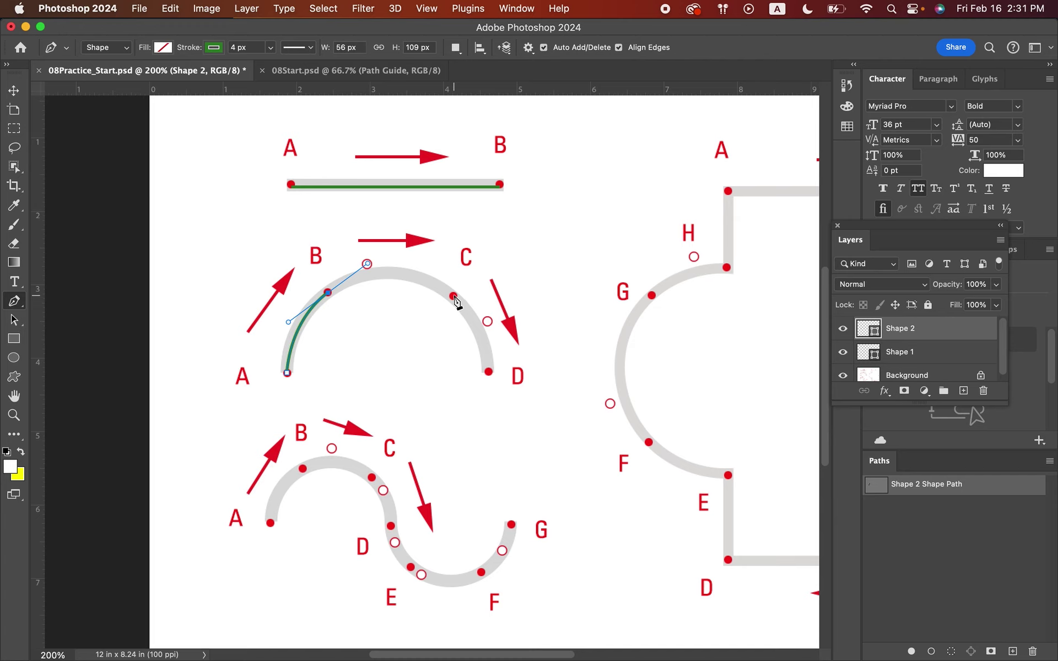
left_click_drag(454, 296, 488, 322)
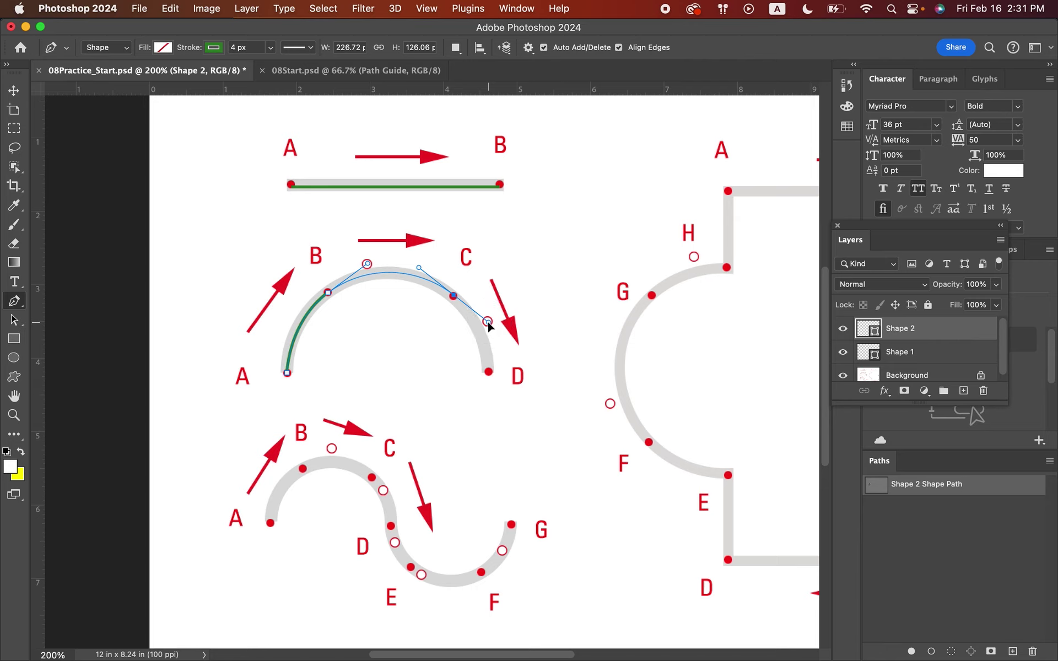
left_click(490, 373)
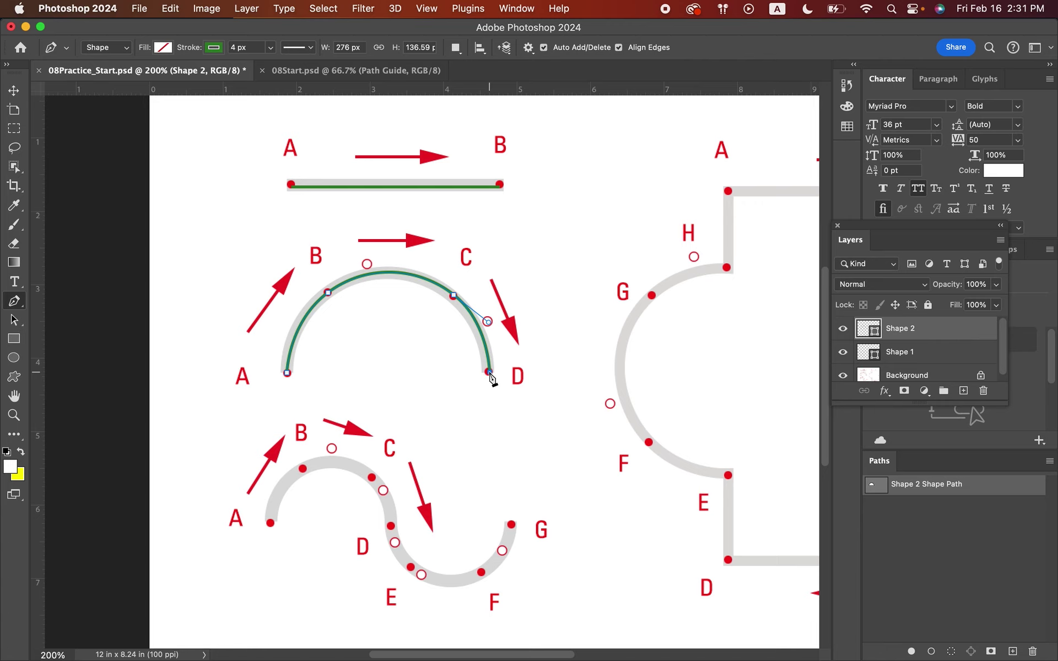
key("Return")
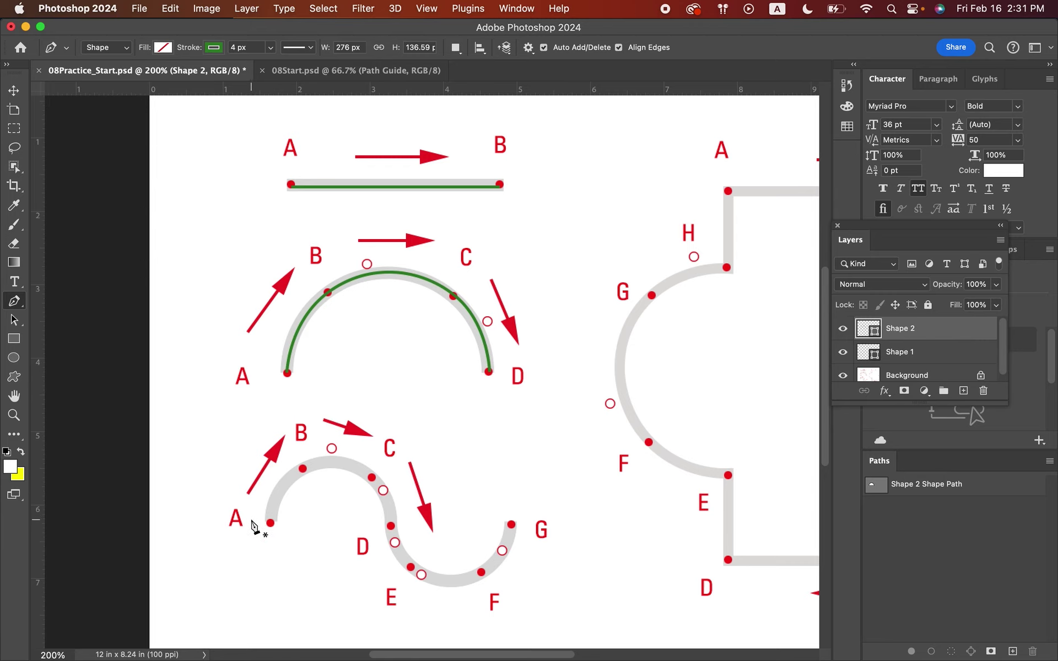
- Trace the gray S-curve guide as a separate path from A to G, pulling the curve handles at B through F to their hollow circles
scroll(255, 527, "down", 3)
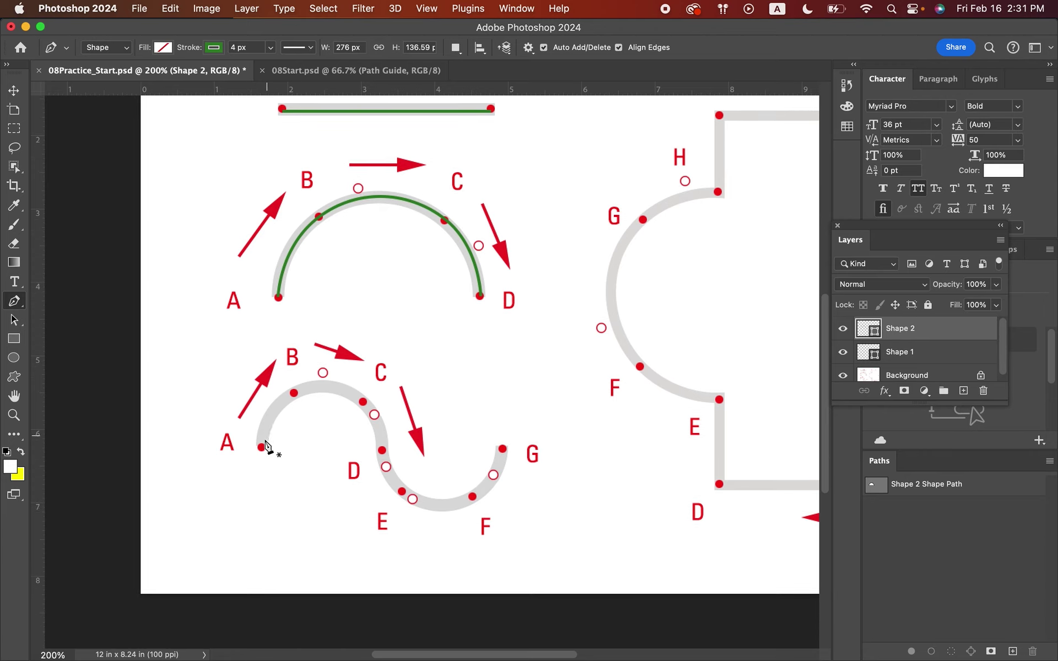
left_click(262, 447)
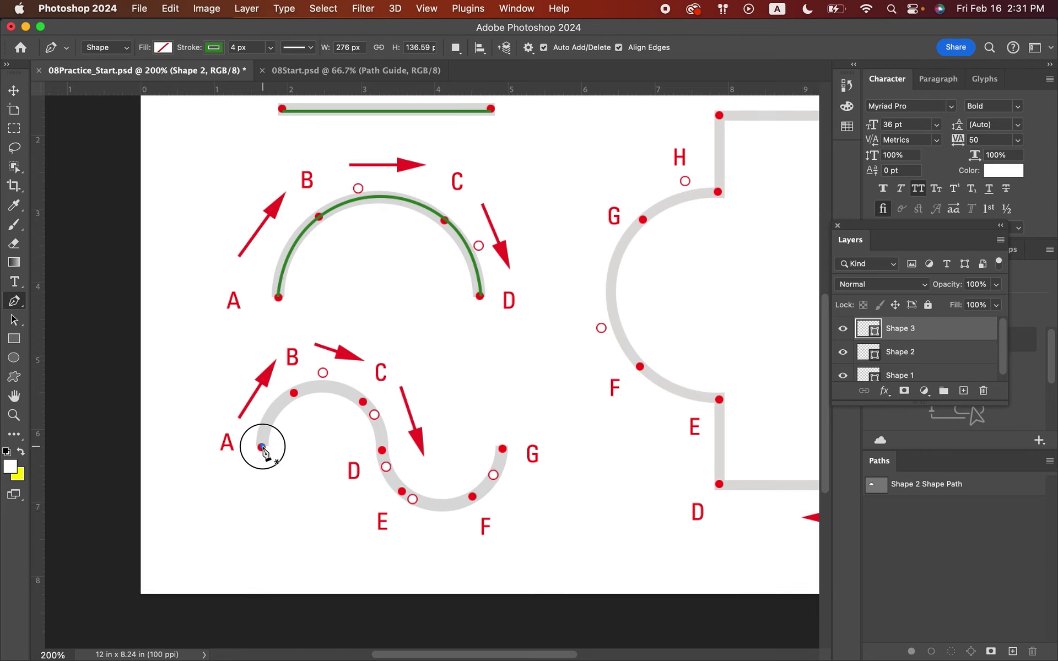
left_click(293, 393)
left_click_drag(294, 393, 325, 373)
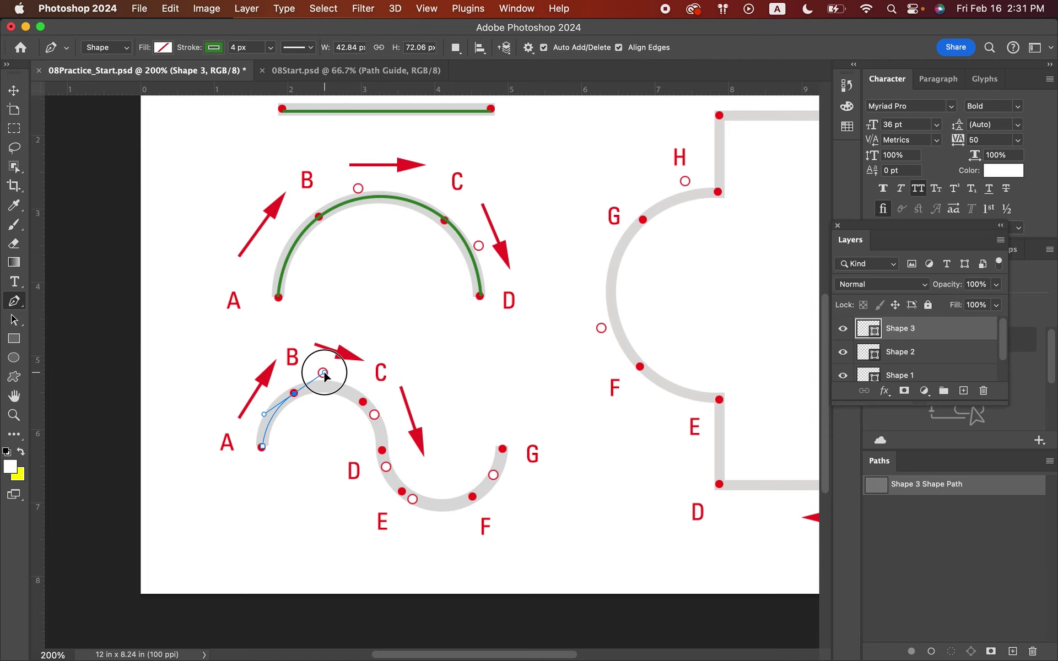
left_click_drag(324, 374, 324, 375)
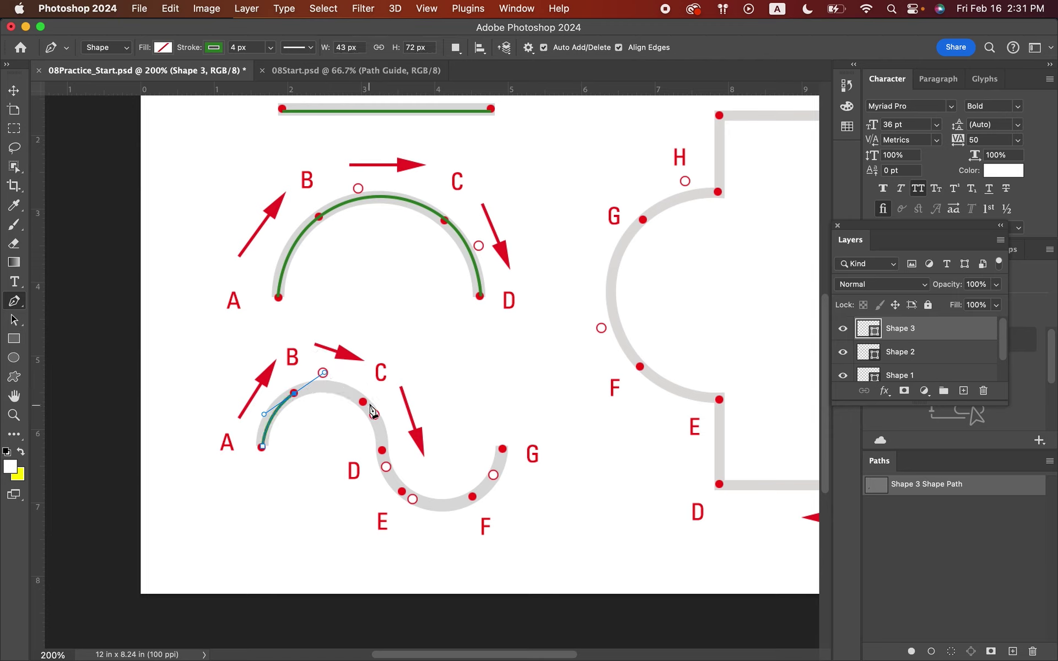
left_click_drag(363, 402, 495, 476)
left_click(503, 449)
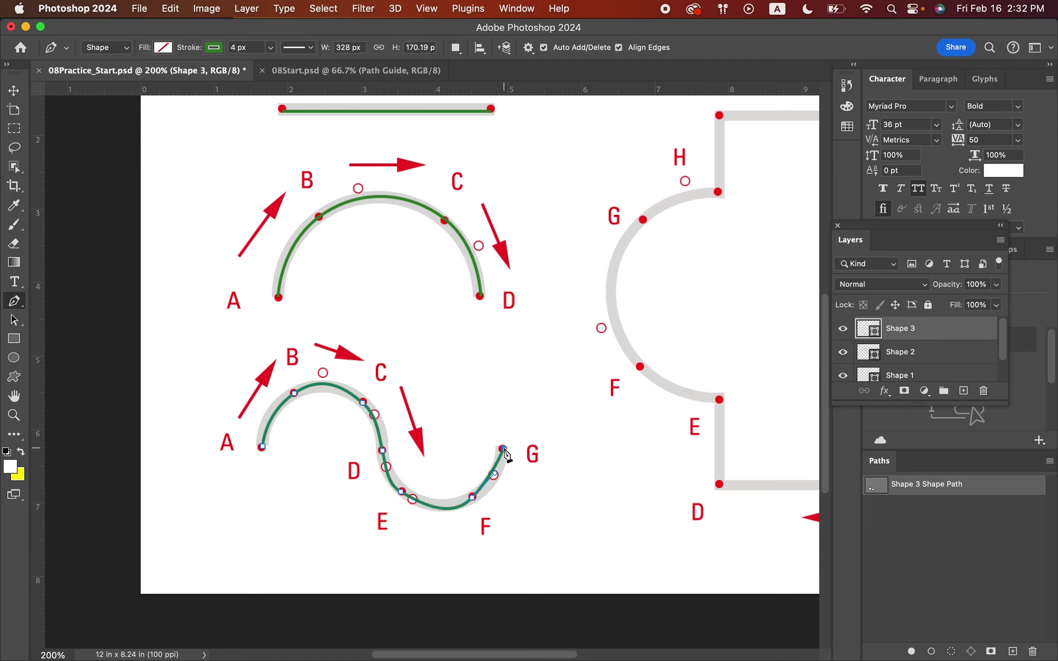
key("Escape")
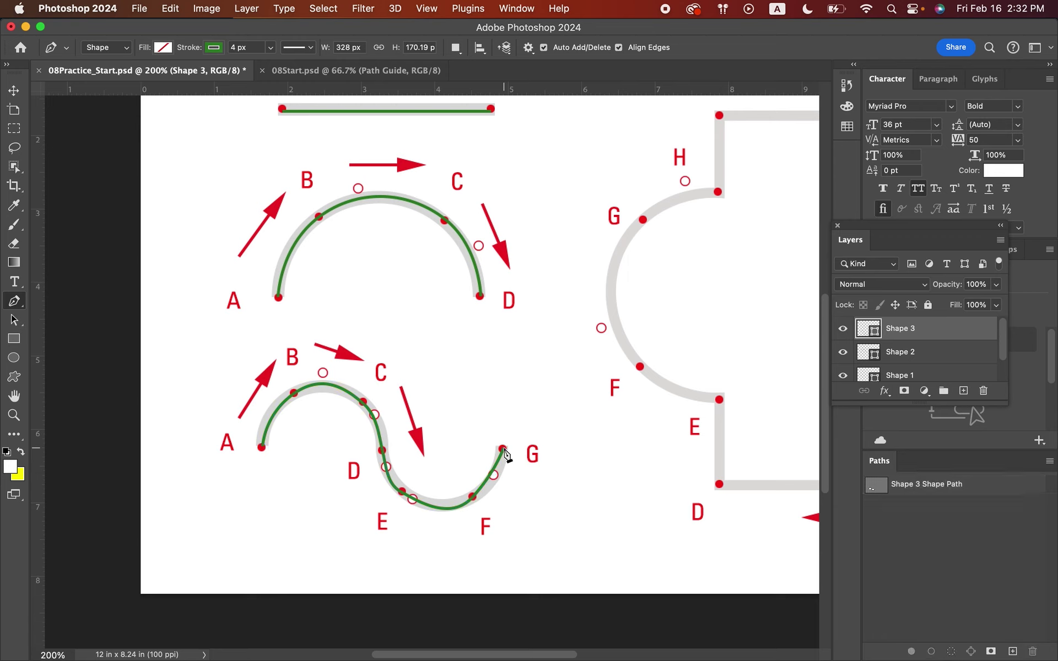
- Start tracing the large closed guide with straight segments from A through E, and add a curve point at F with its handle on the hollow circle
scroll(506, 455, "right", 10)
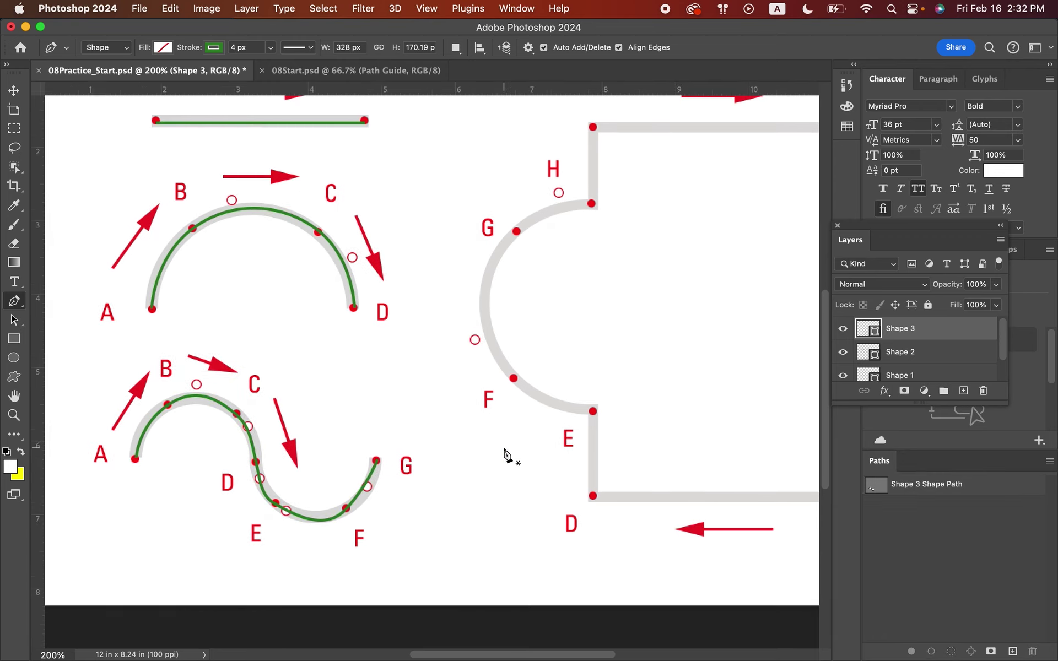
scroll(506, 454, "left", 5)
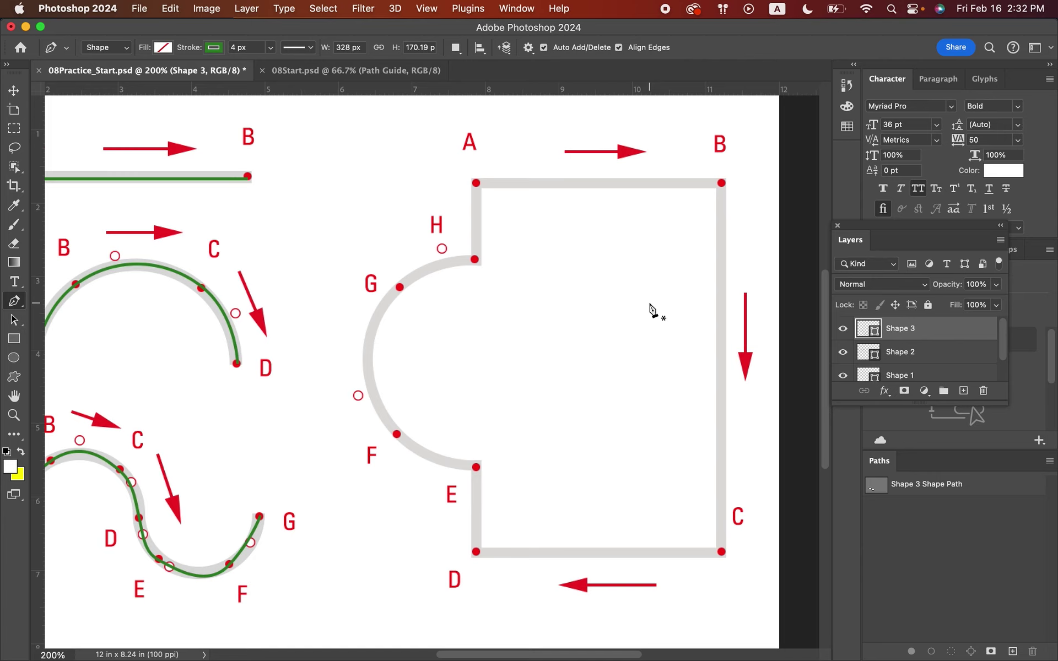
left_click(476, 183)
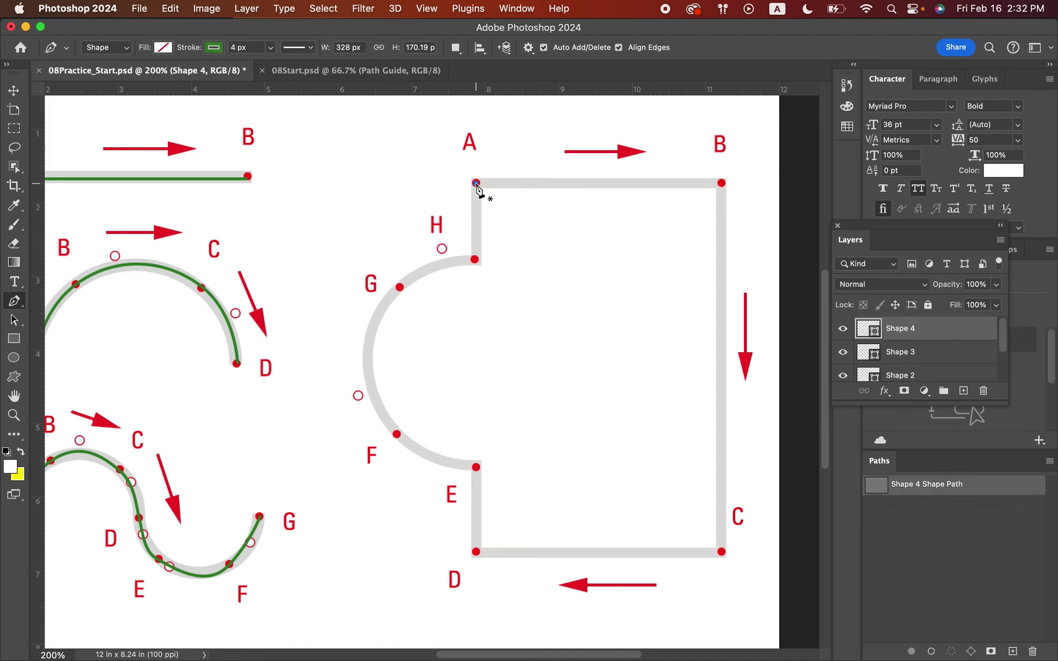
left_click(722, 185)
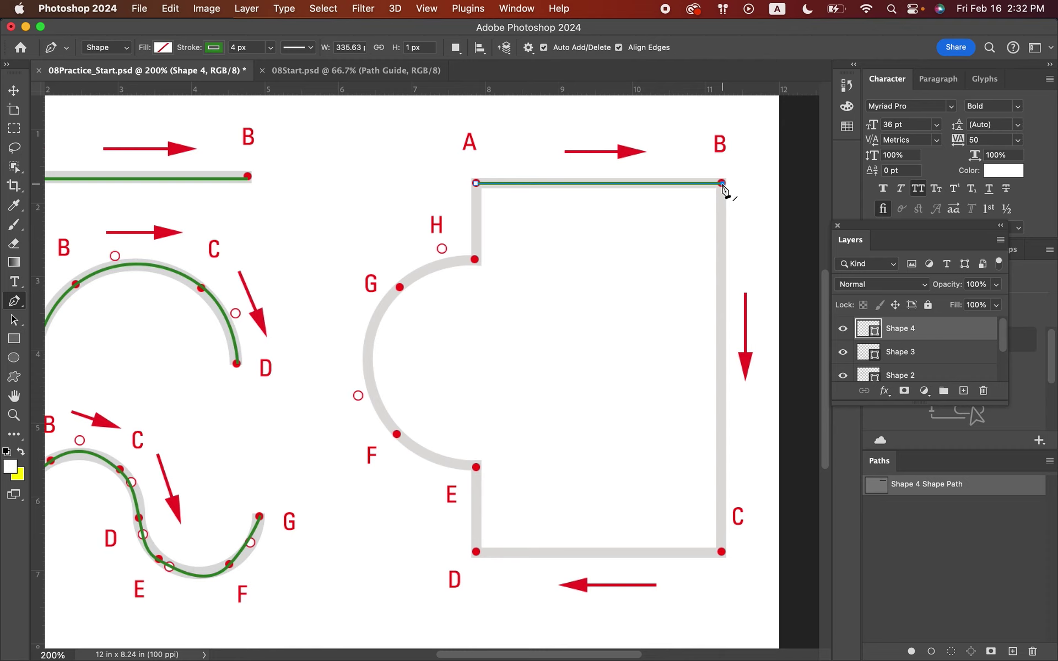
left_click(723, 552)
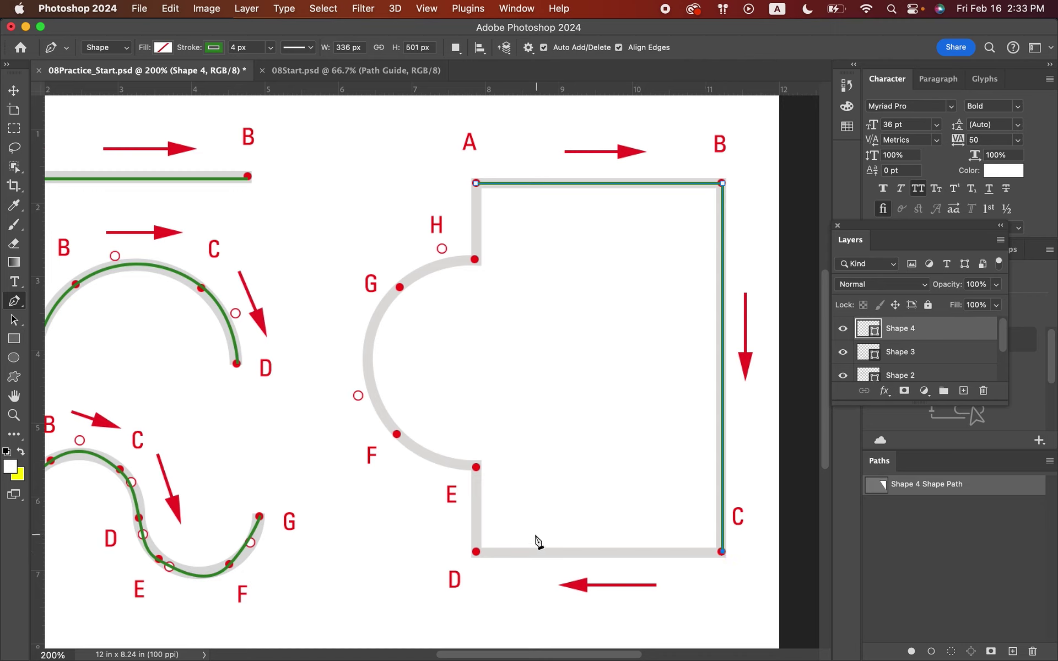
left_click(477, 553)
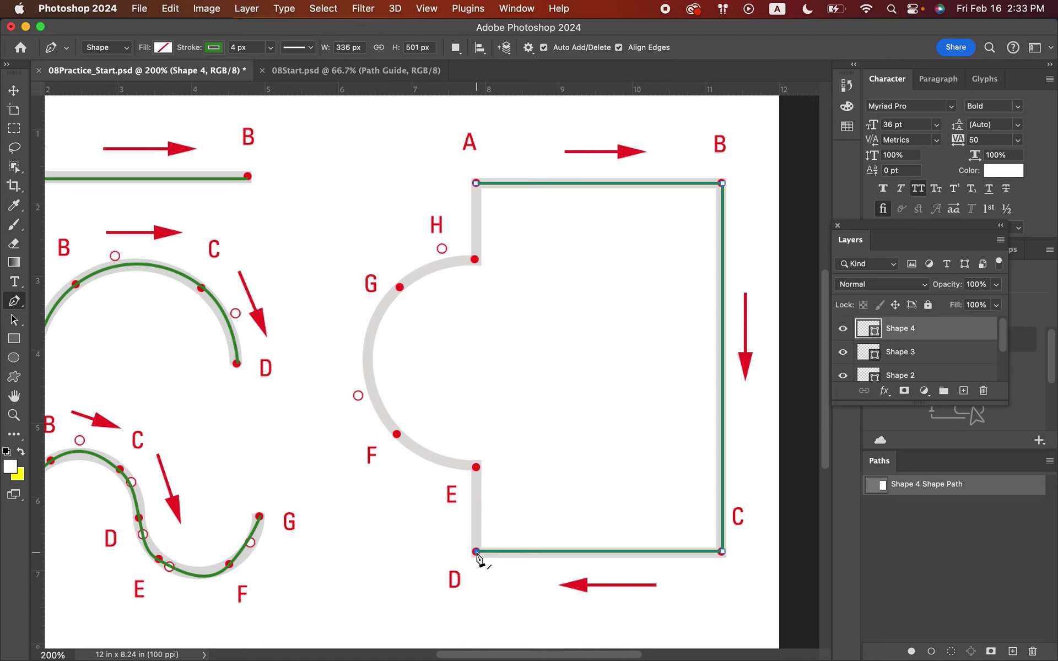
left_click(477, 468)
left_click(397, 435)
left_click_drag(398, 437, 359, 396)
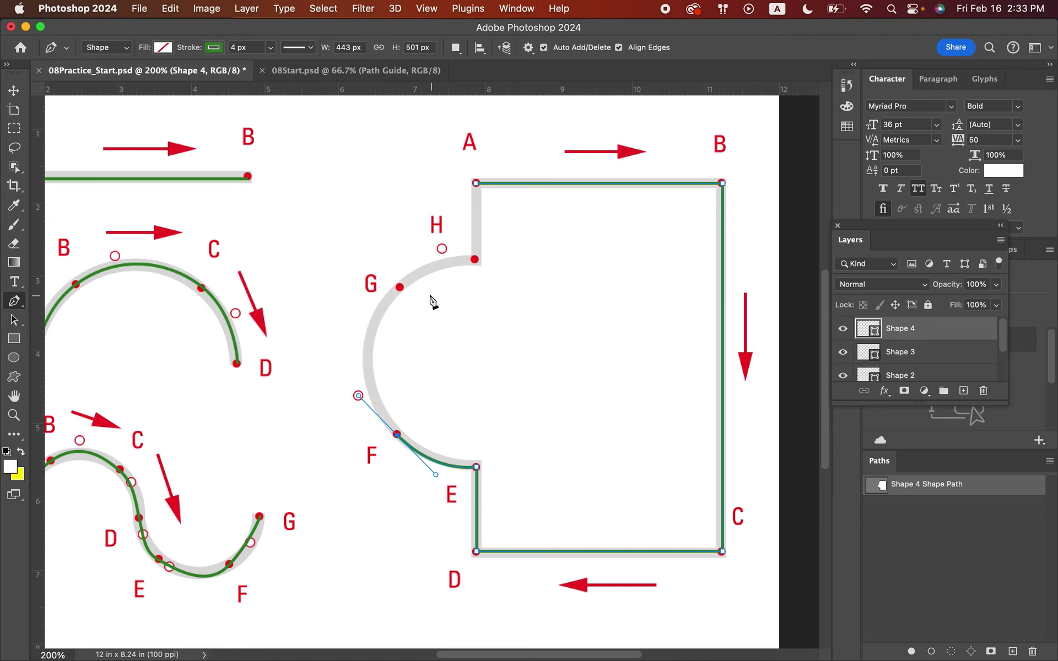
left_click(400, 288)
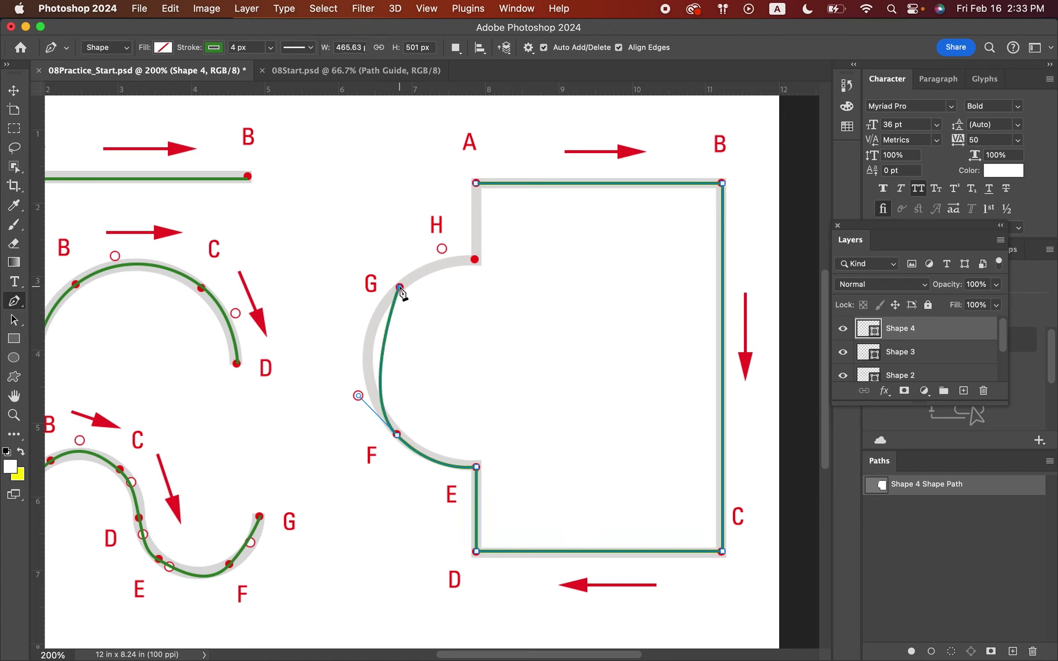
key("super+z")
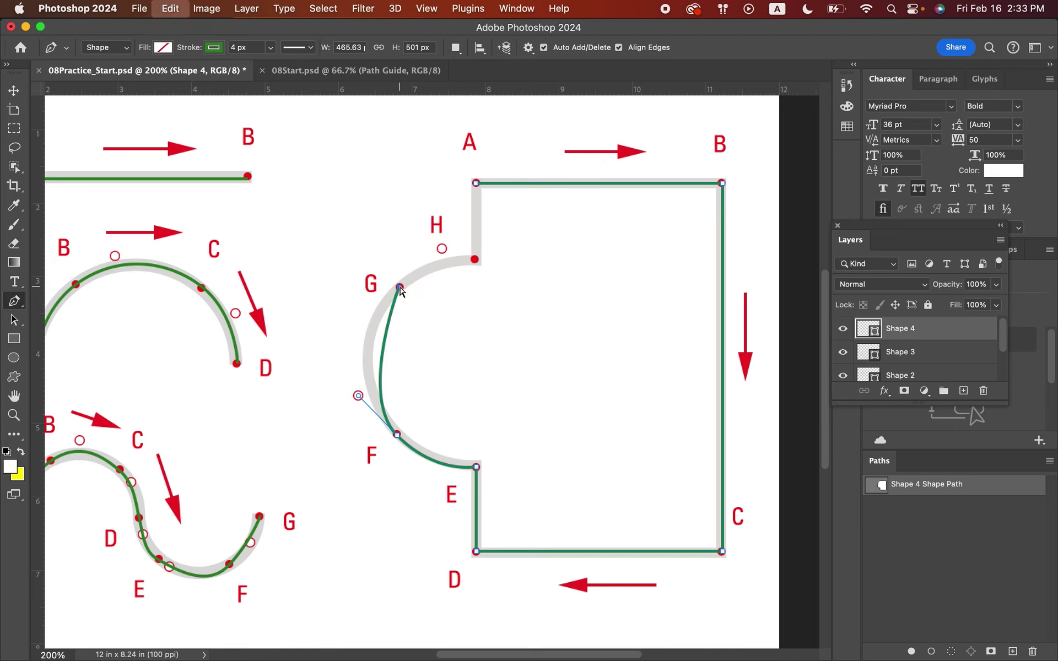
left_click(400, 288)
key("super+z")
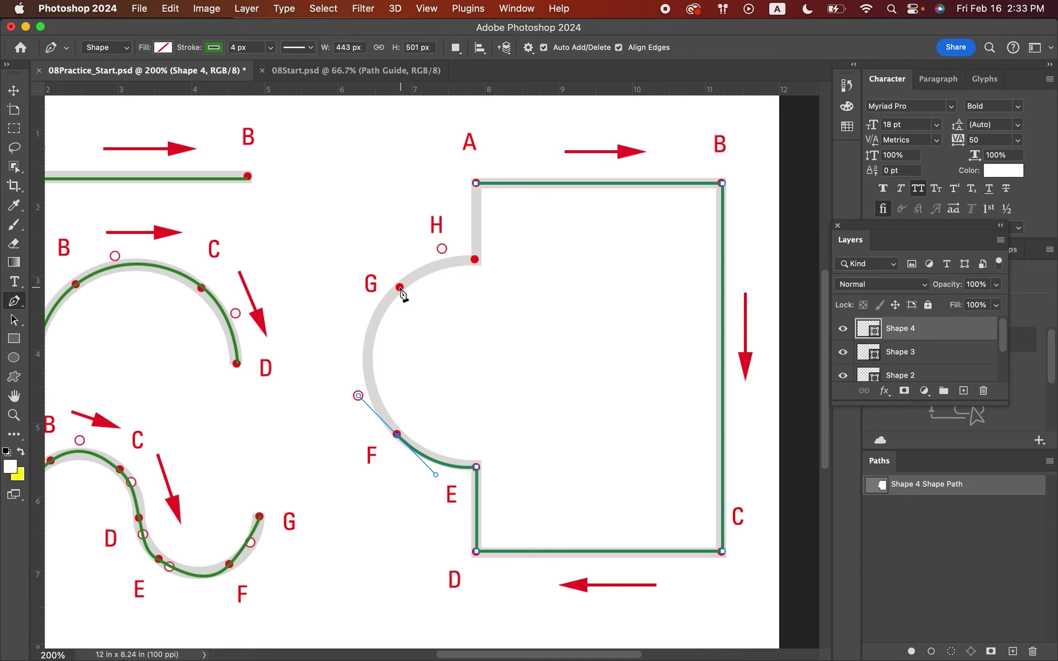
- Add a curve point at G with its handle on the hollow circle, place a corner at H, and close the path at A
left_click_drag(401, 289, 443, 251)
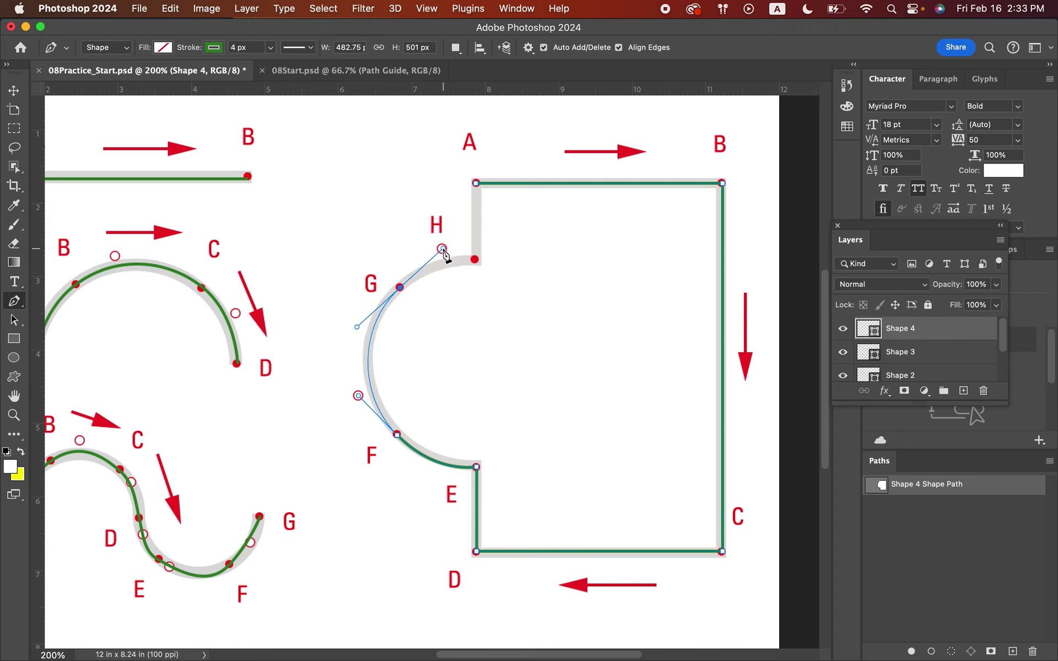
left_click(475, 260)
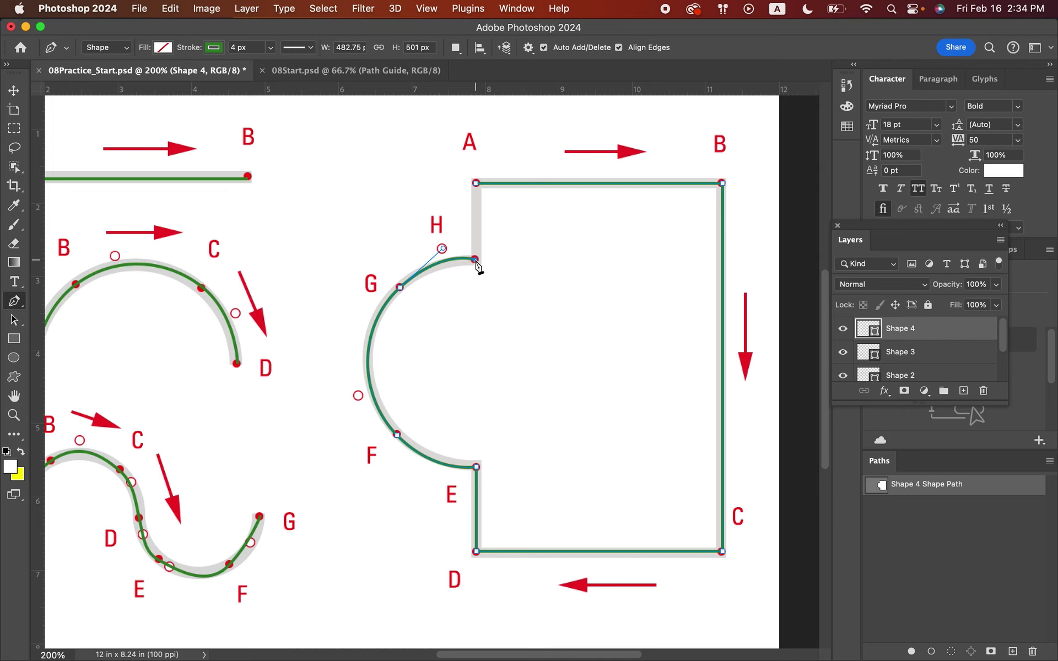
left_click(477, 184)
- Save 08Practice_Start.psd with Maximize Compatibility on
key("super+s")
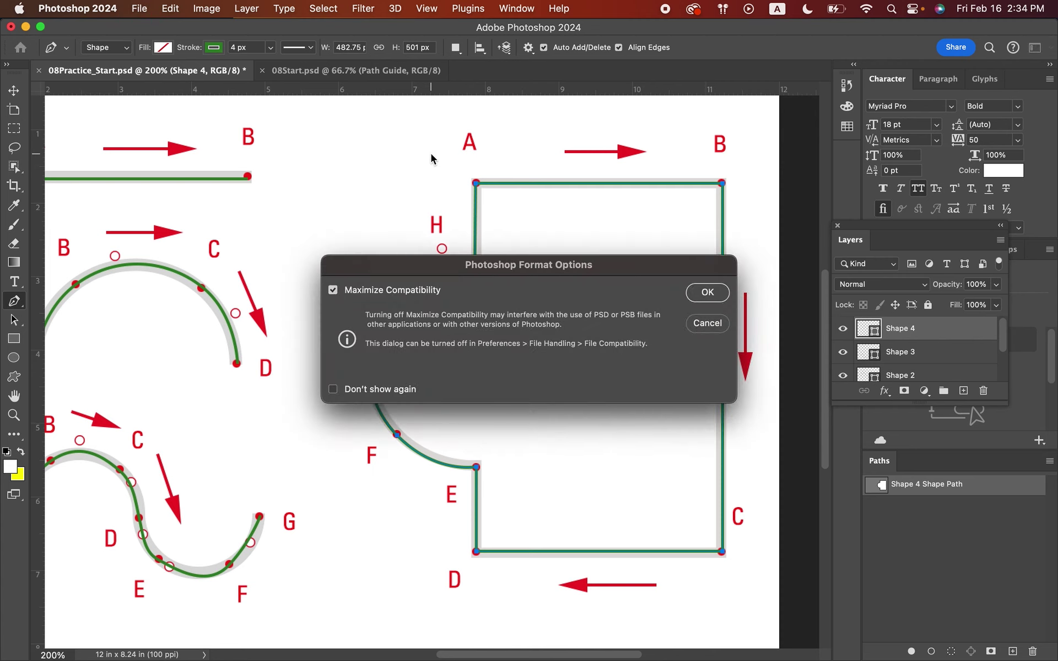
left_click(705, 292)
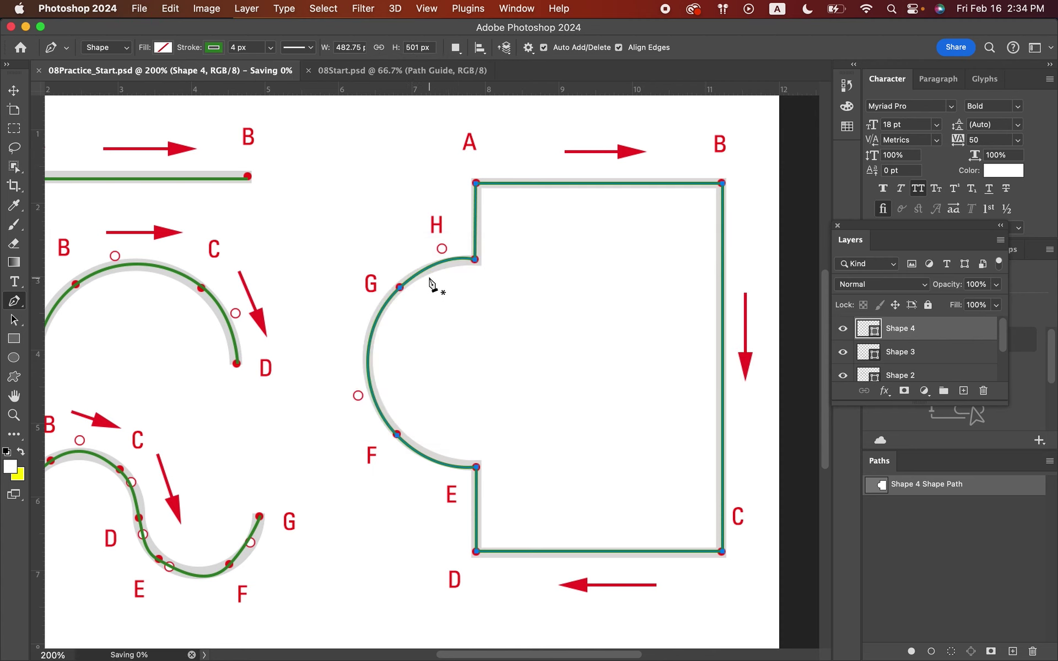
scroll(430, 280, "left", 5)
scroll(429, 283, "right", 1)
scroll(429, 282, "up", 3)
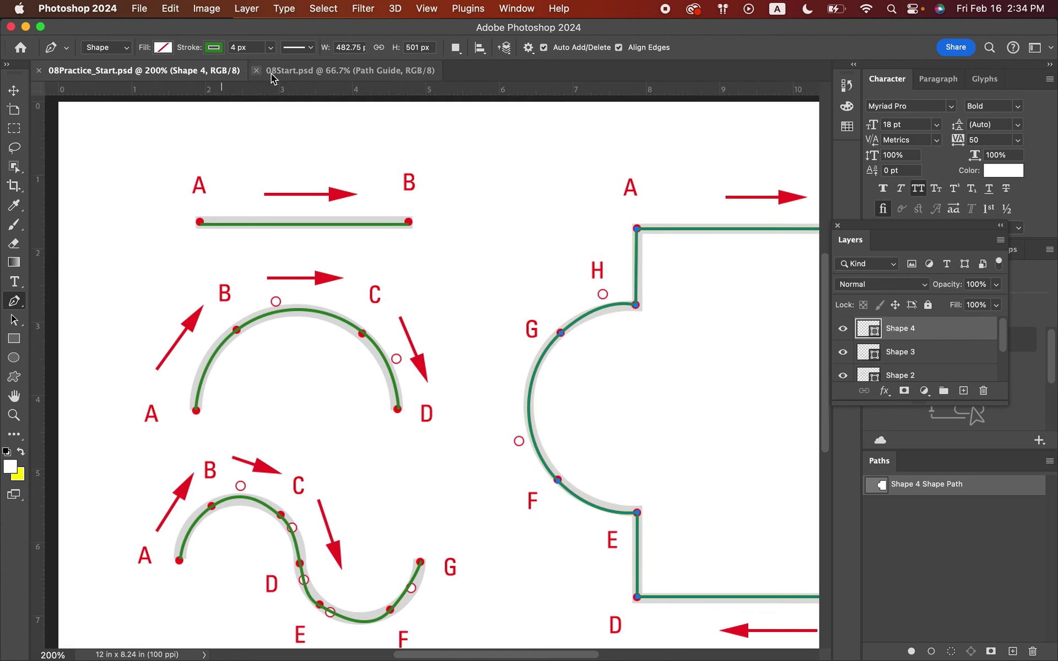
- Save 08Start.psd under the new name 08Working.psd in the Lesson08 folder in Photoshop format with Maximize Compatibility on
left_click(312, 71)
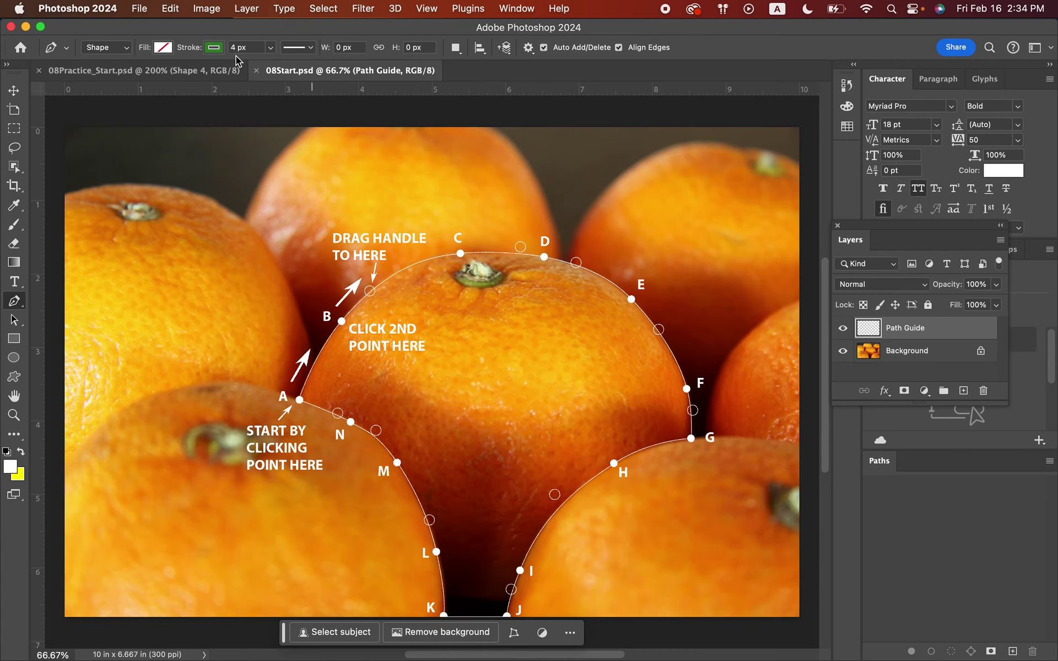
left_click(140, 9)
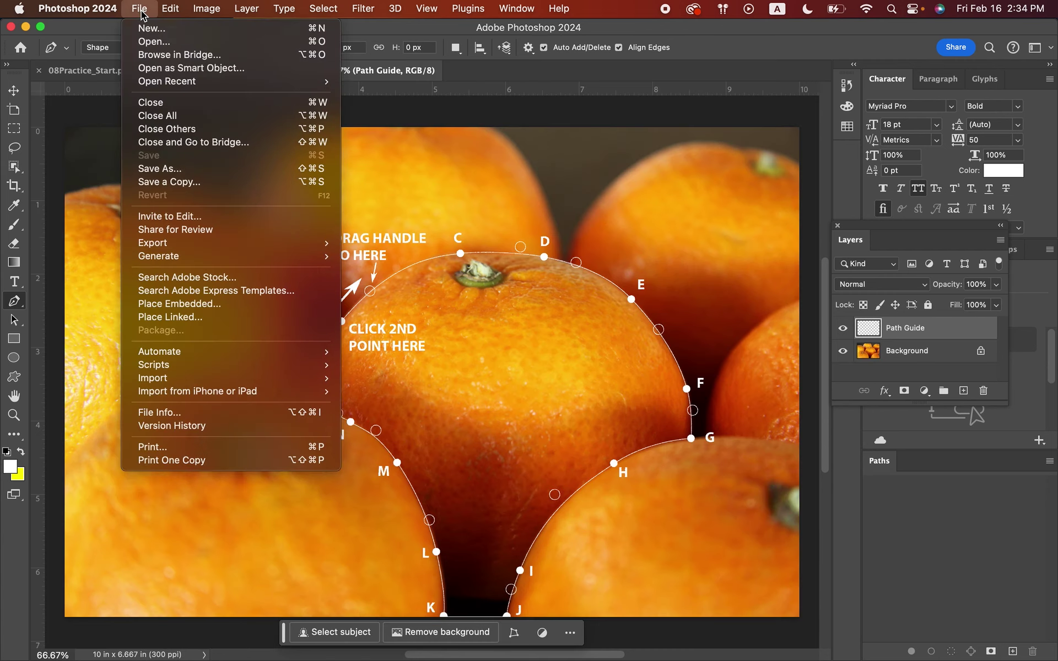
left_click(165, 169)
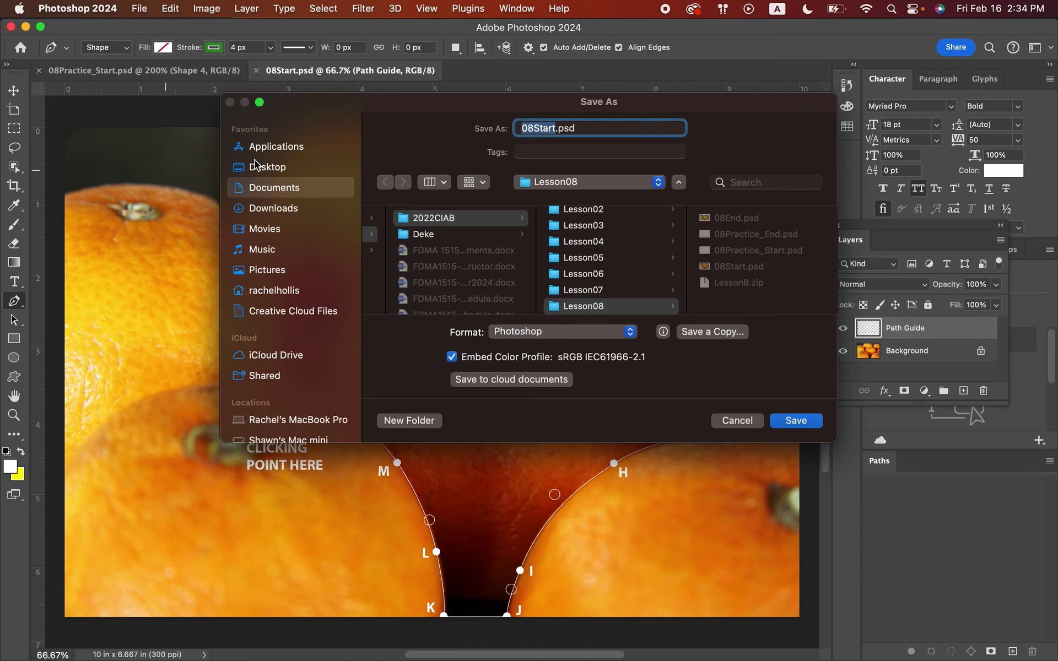
left_click(563, 128)
key("BackSpace")
key("BackSpace")
key("BackSpace")
key("BackSpace")
key("BackSpace")
type("Working")
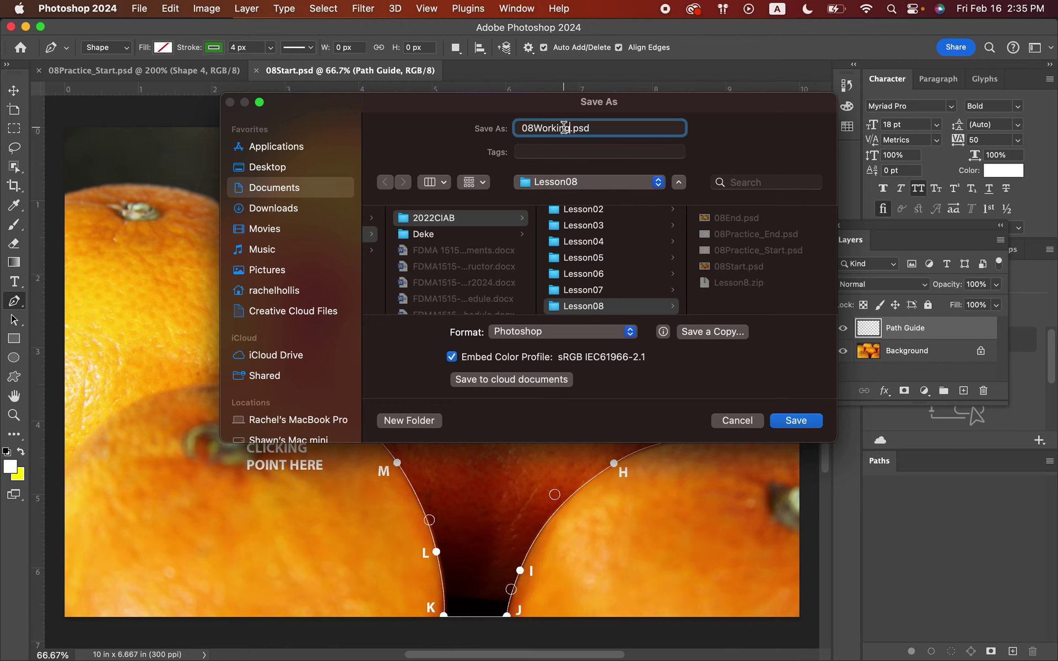
key("Return")
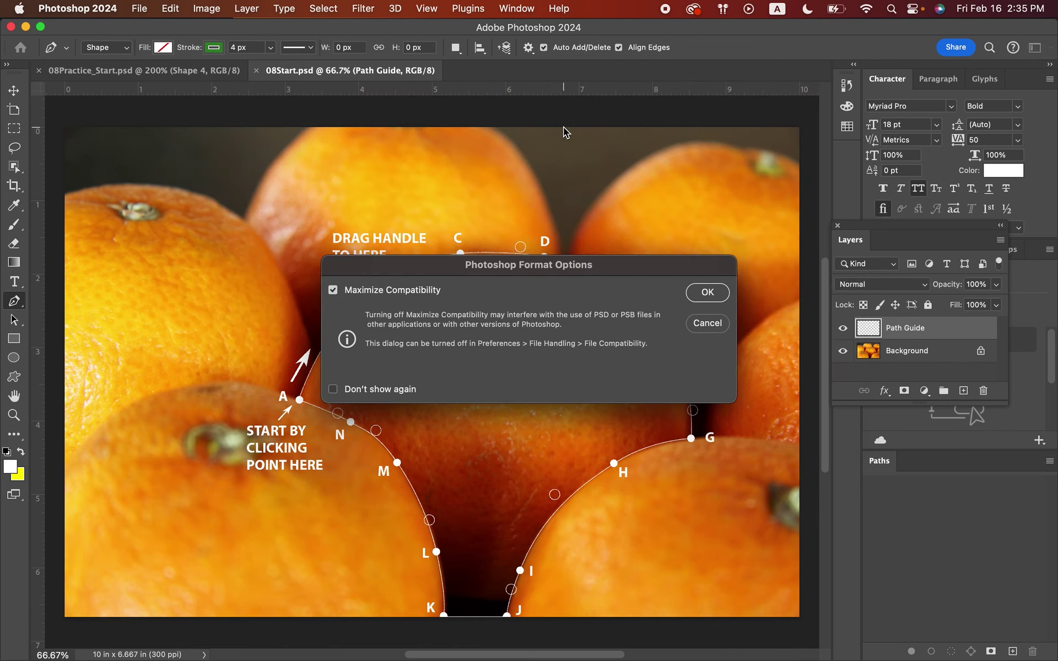
left_click(711, 296)
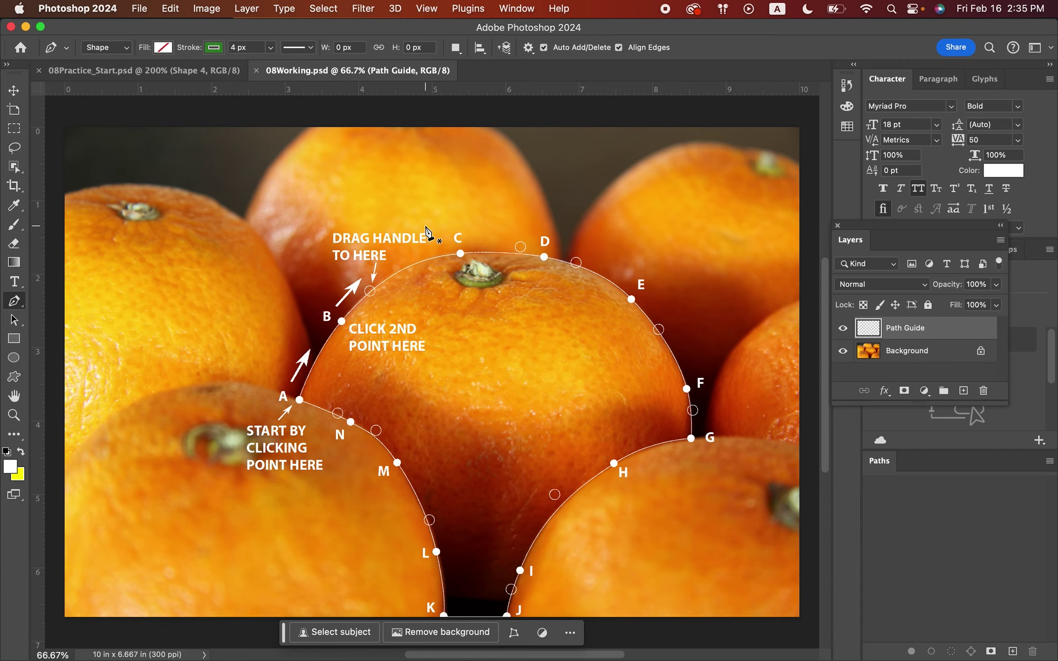
- Set the Pen tool to Path mode and trace the center orange from A through B, C and D, pulling the handles to their hollow circles
left_click(129, 51)
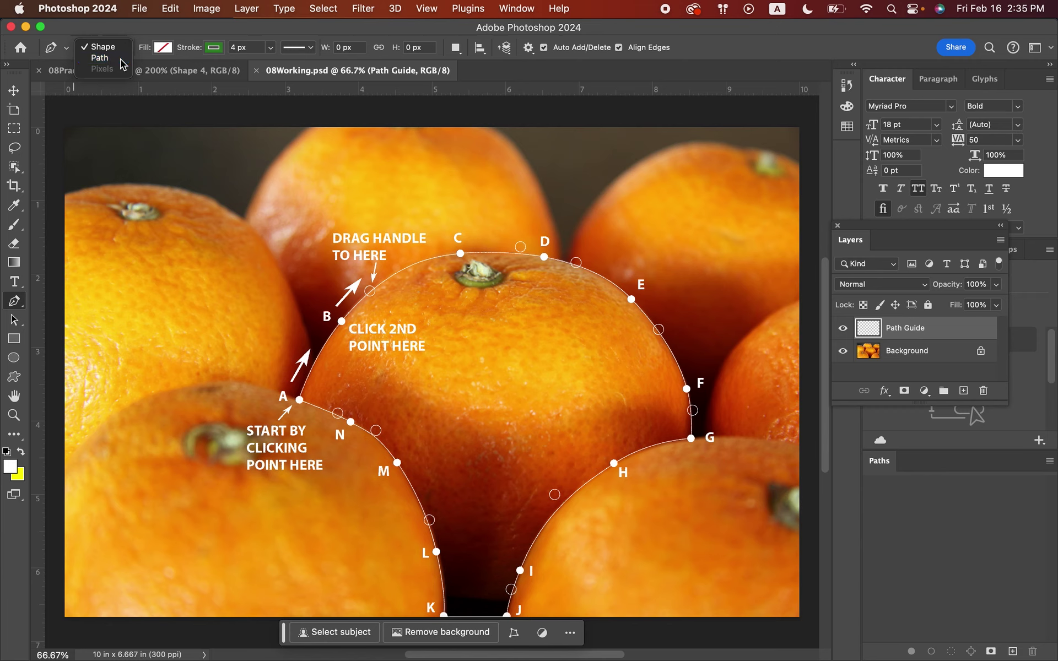
left_click(120, 59)
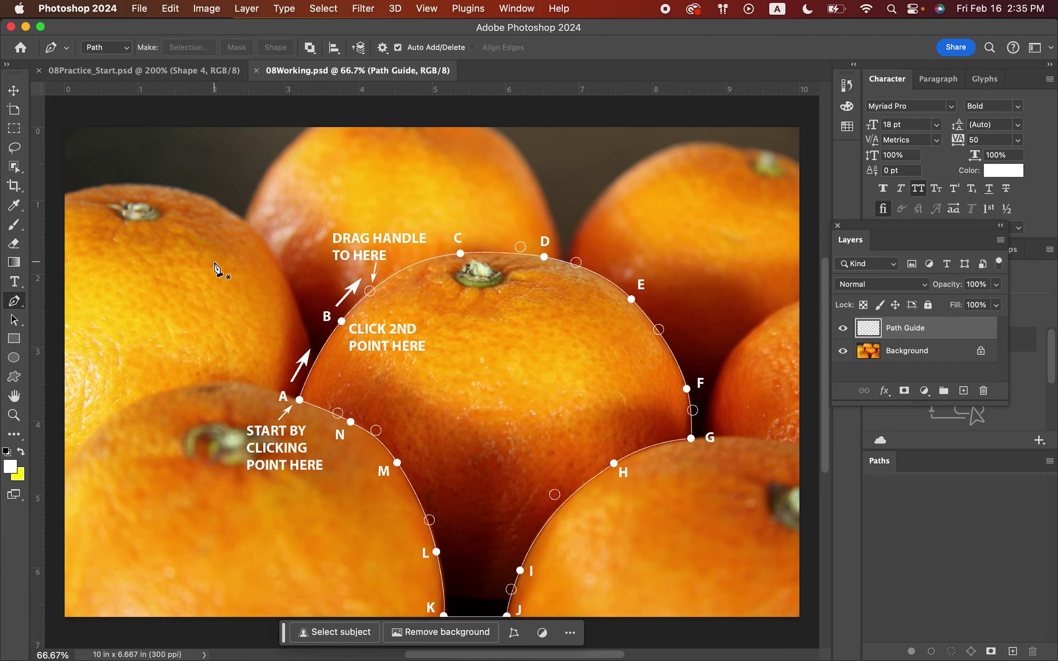
left_click(299, 401)
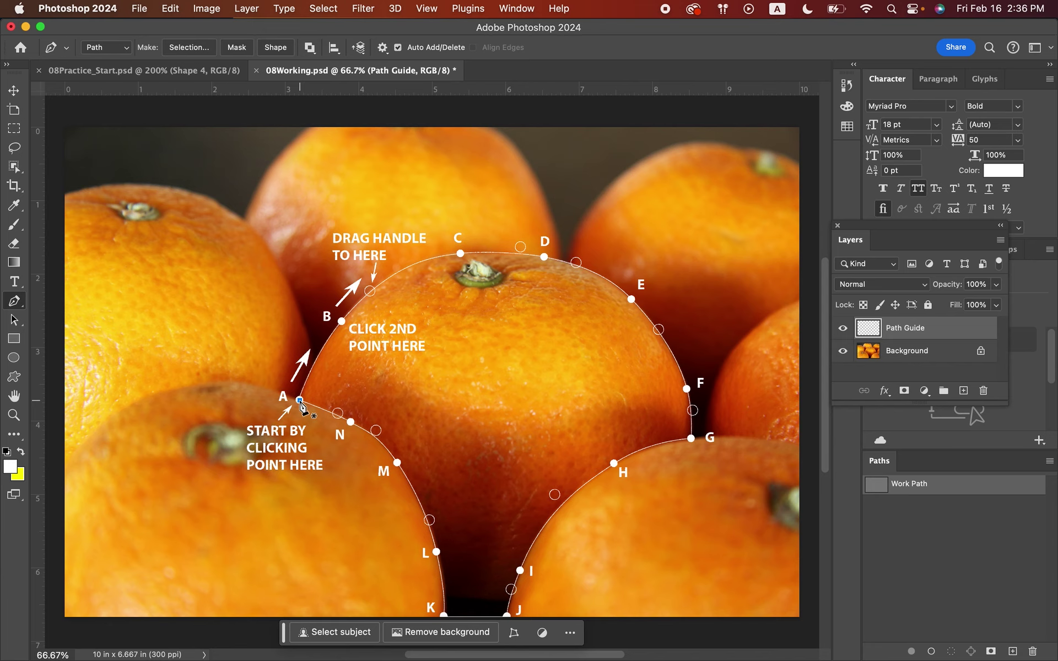
left_click_drag(343, 323, 371, 293)
left_click_drag(371, 293, 371, 294)
left_click_drag(461, 255, 521, 251)
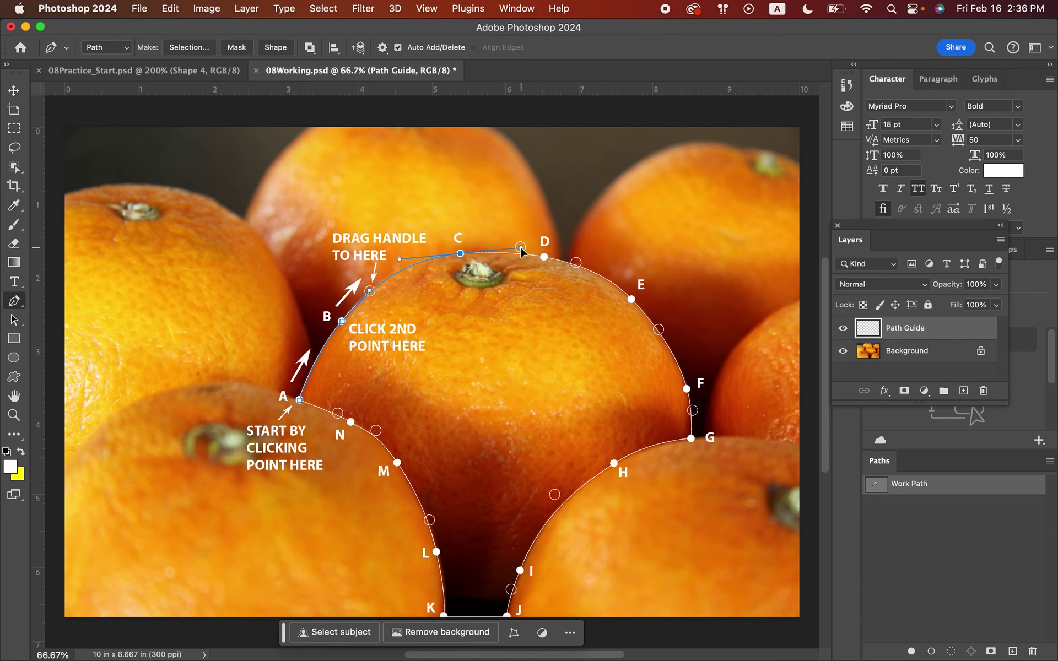
left_click(544, 257)
left_click_drag(545, 262, 576, 266)
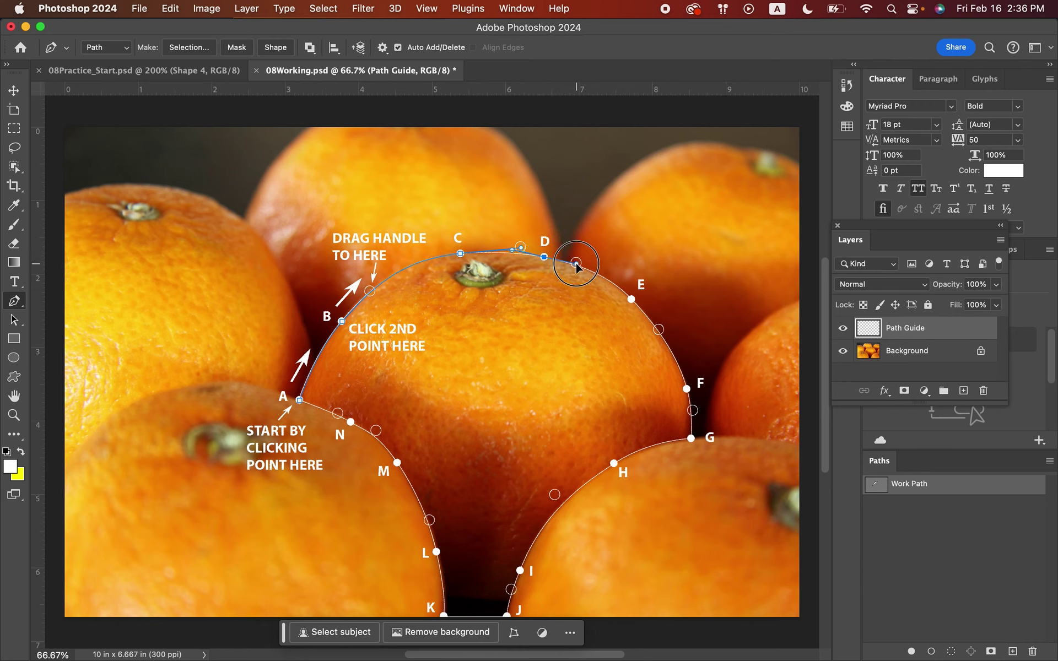
- Continue the orange's path with curve points at E and F, pulling their handles to the hollow circles, and a corner point at G
left_click(632, 299)
left_click_drag(632, 300, 659, 330)
left_click(687, 390)
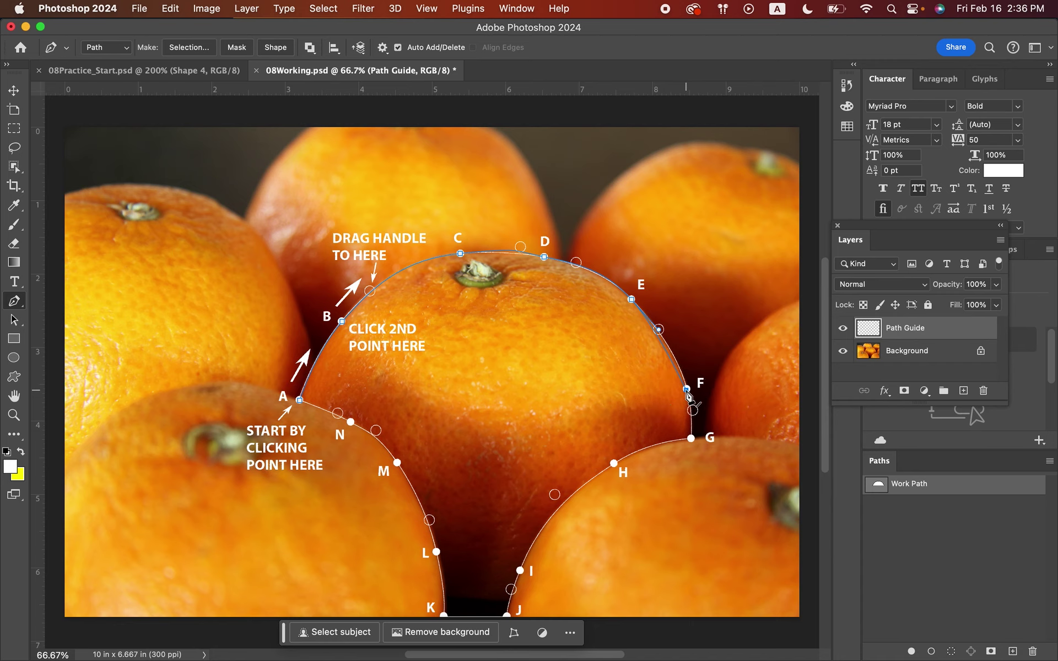
key("super+z")
mouse_move(687, 389)
left_mouse_down()
mouse_move(697, 420)
mouse_move(693, 411)
left_mouse_up()
left_click(692, 441)
- Extend the orange's path with curve points at H and I, pulling their handles to the hollow circles, and a corner point at J
left_click(614, 463)
left_click_drag(614, 463, 555, 495)
left_click_drag(520, 571, 512, 592)
left_click(507, 616)
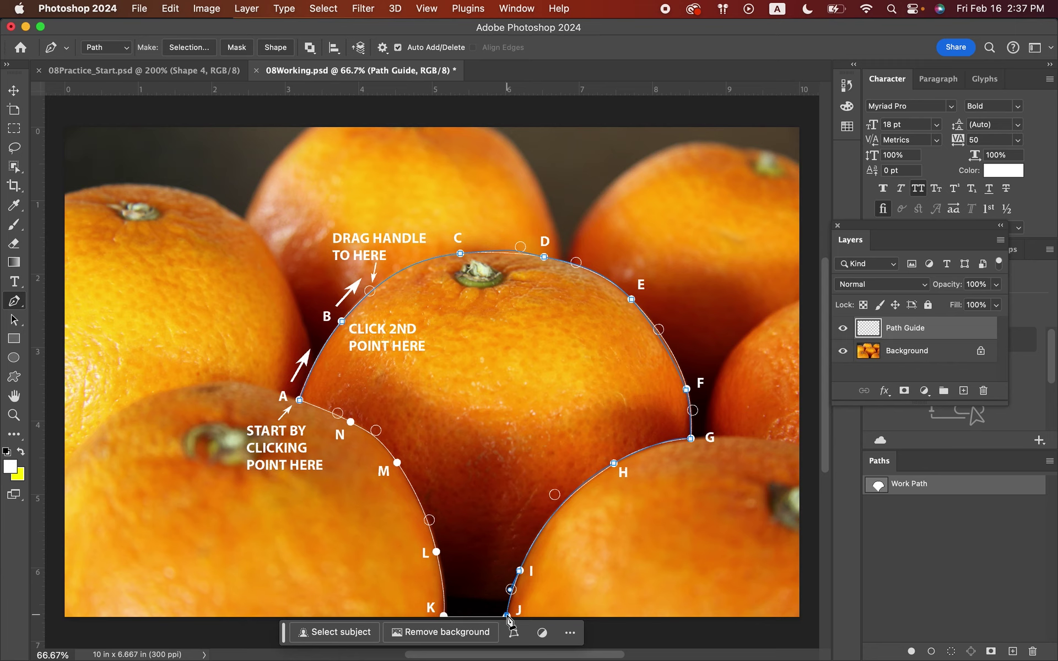
- Add a straight segment to K, trace through L, M and N with handles on the hollow circles, and close the orange's path at A
left_click(443, 616)
left_click_drag(437, 552, 430, 520)
mouse_move(397, 462)
left_mouse_down()
mouse_move(375, 431)
mouse_move(338, 414)
left_mouse_up()
left_click(300, 400)
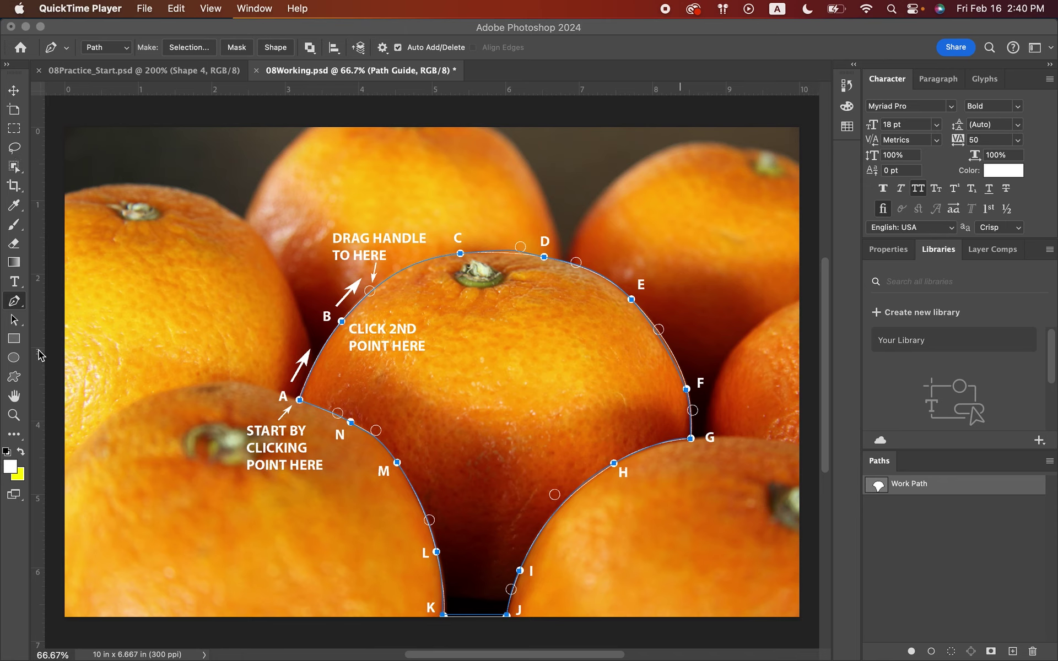
- Switch to the Direct Selection tool, deselect the orange path's anchor points, and select corner points K and J one after the other
left_click(15, 326)
left_click(15, 327)
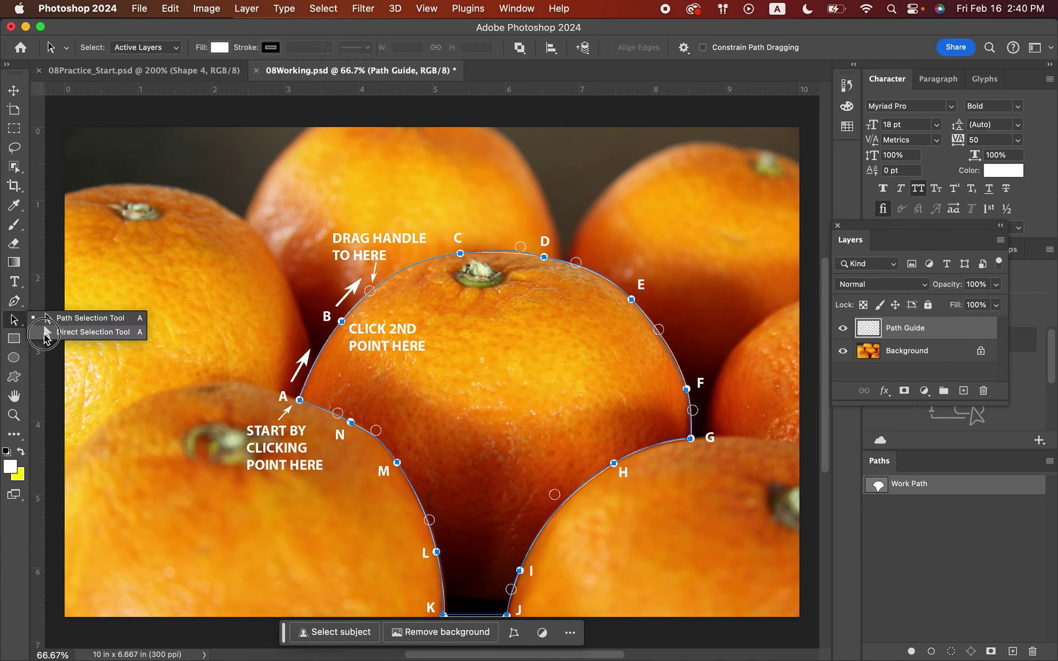
left_click(72, 333)
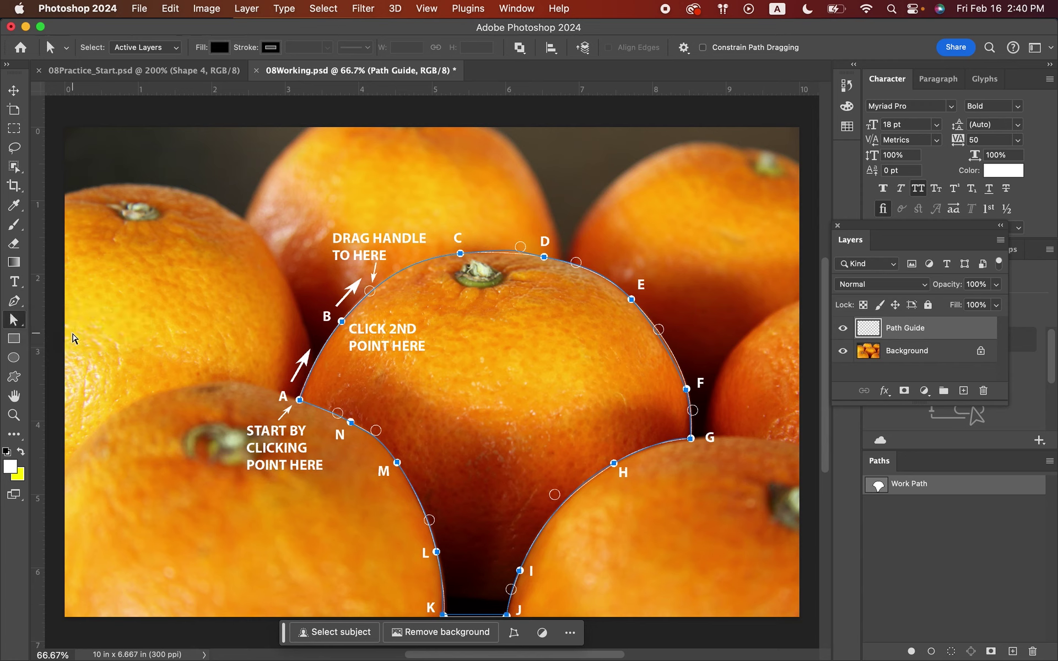
left_click(474, 528)
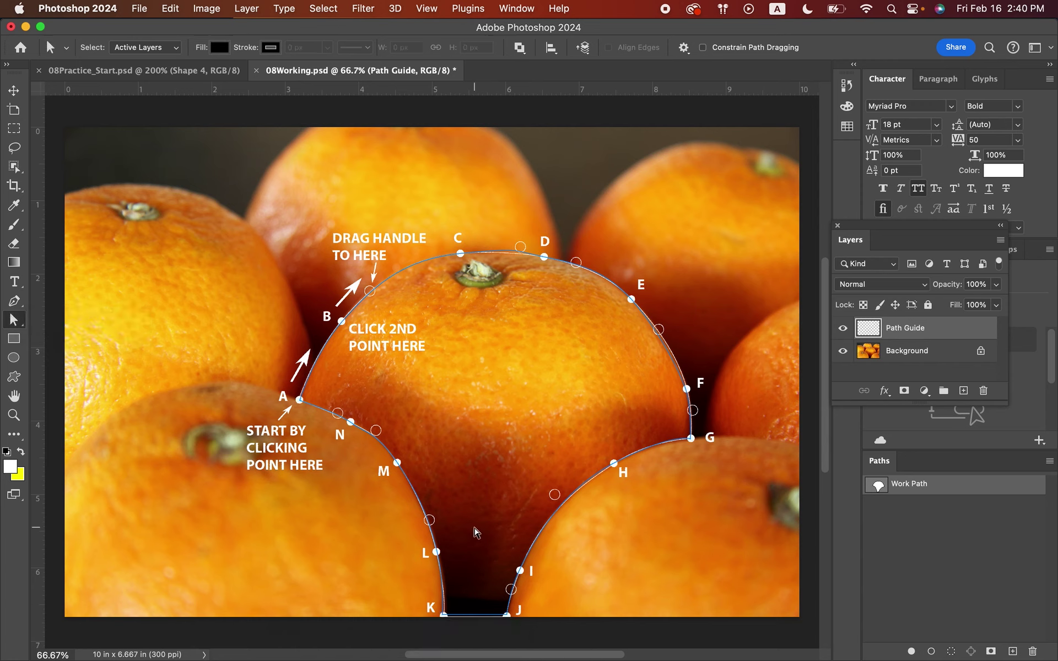
left_click(444, 615)
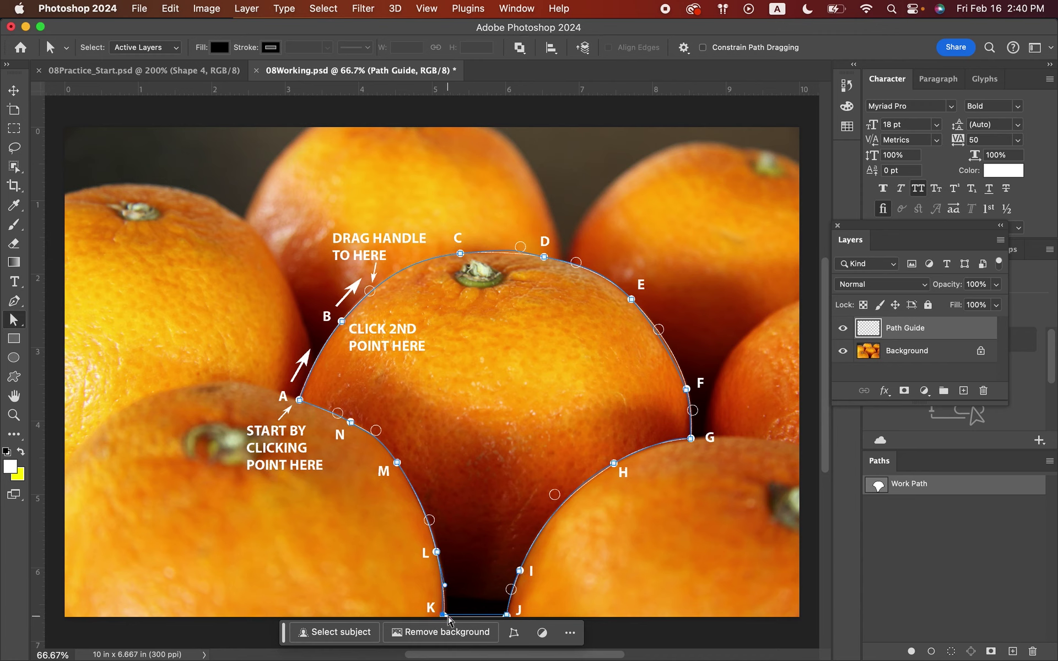
left_click(507, 616)
- Fine-tune the curve between C and D by nudging point C's handle slightly upward, and select points D, C and B to check their handles
left_click(542, 256)
left_click(521, 252)
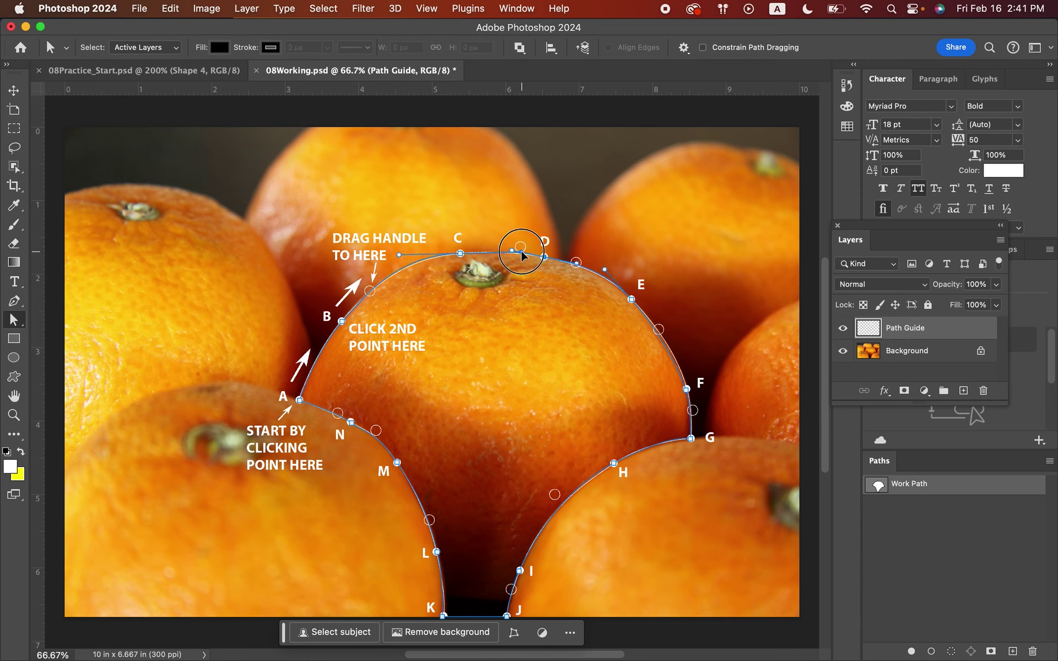
left_click_drag(522, 253, 521, 251)
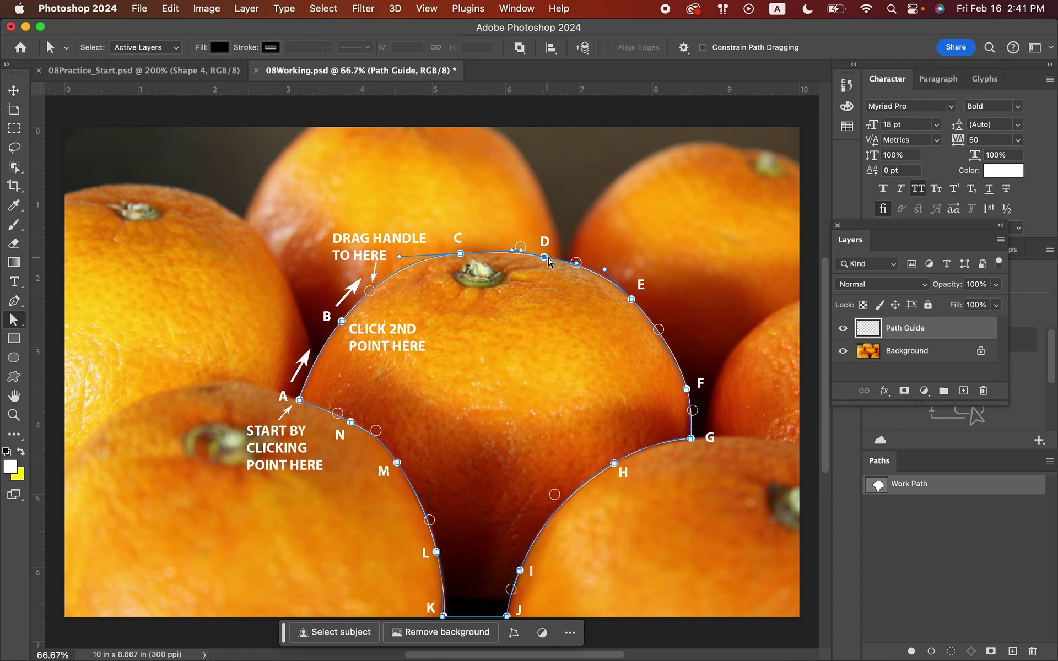
left_click(543, 256)
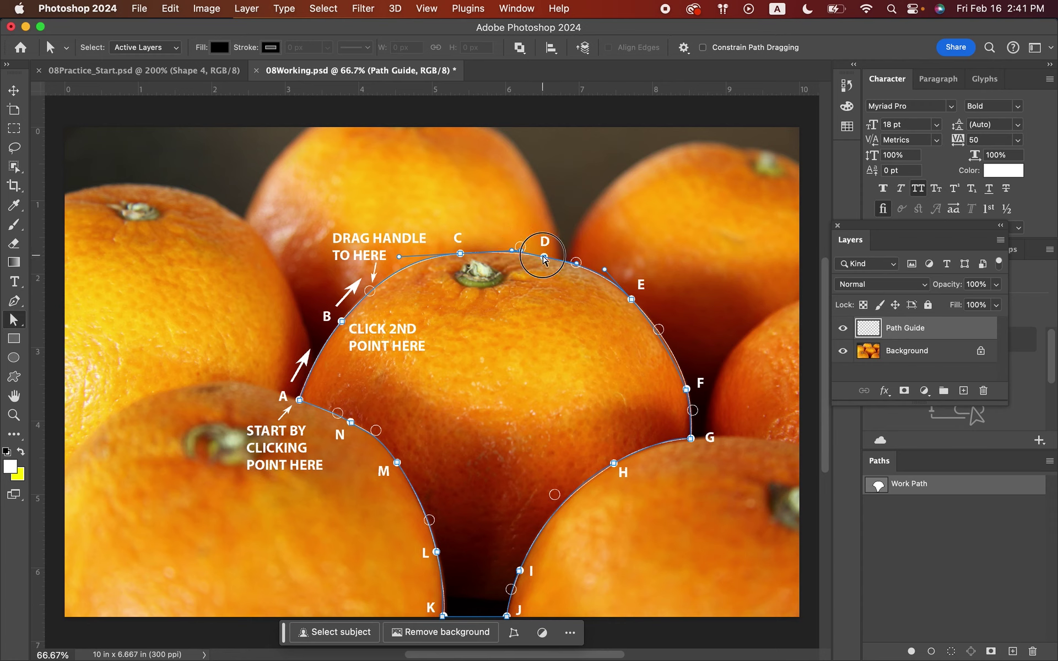
left_click(461, 254)
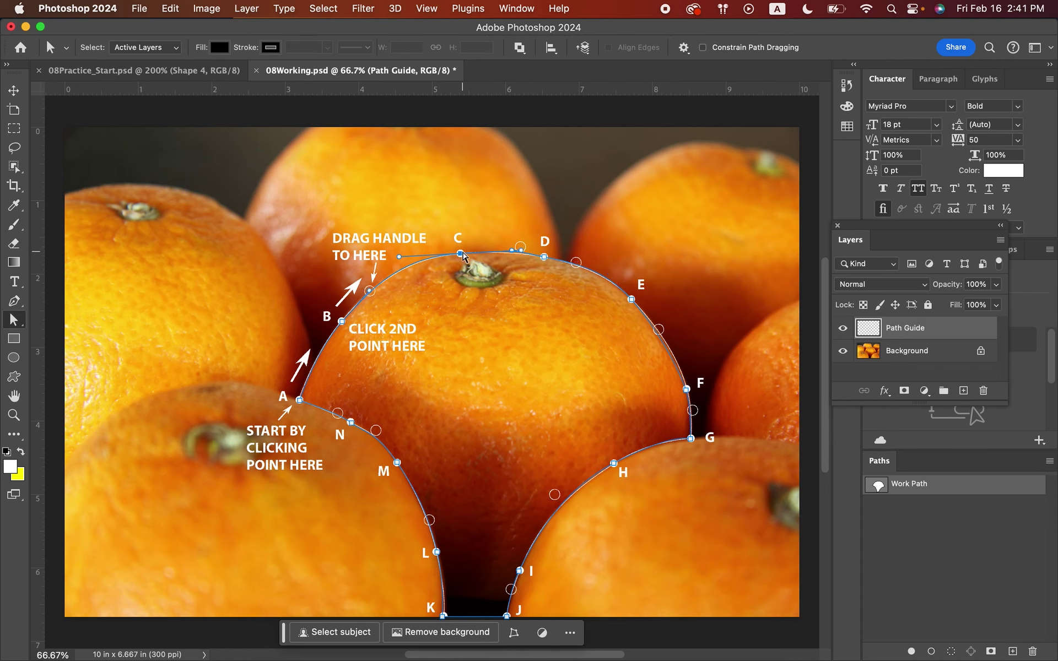
left_click(509, 254)
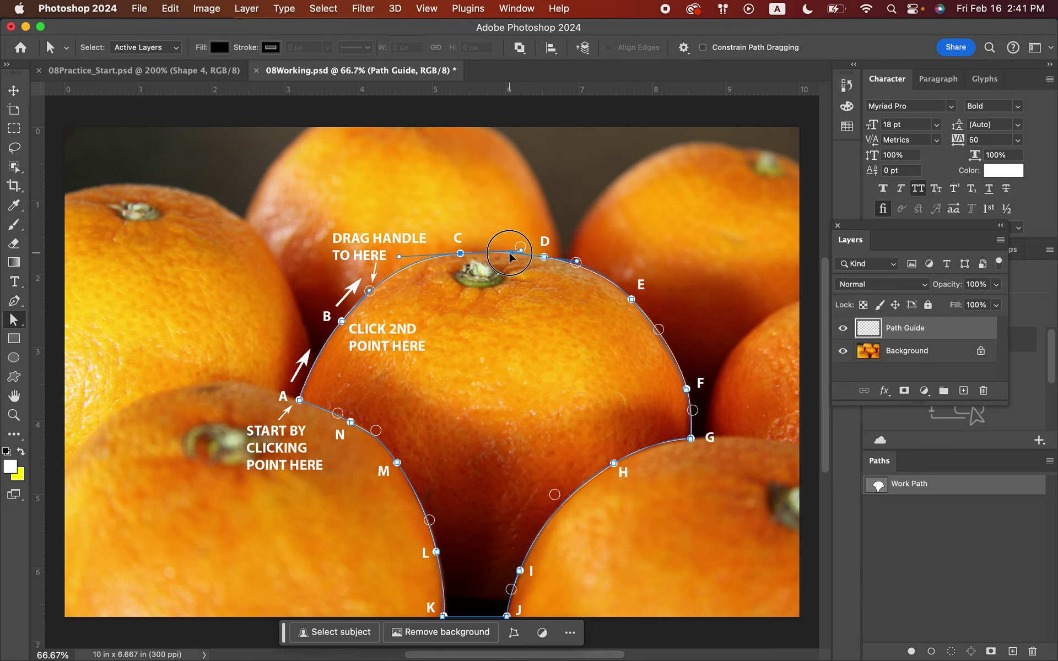
left_click(576, 262)
left_click_drag(577, 262, 577, 264)
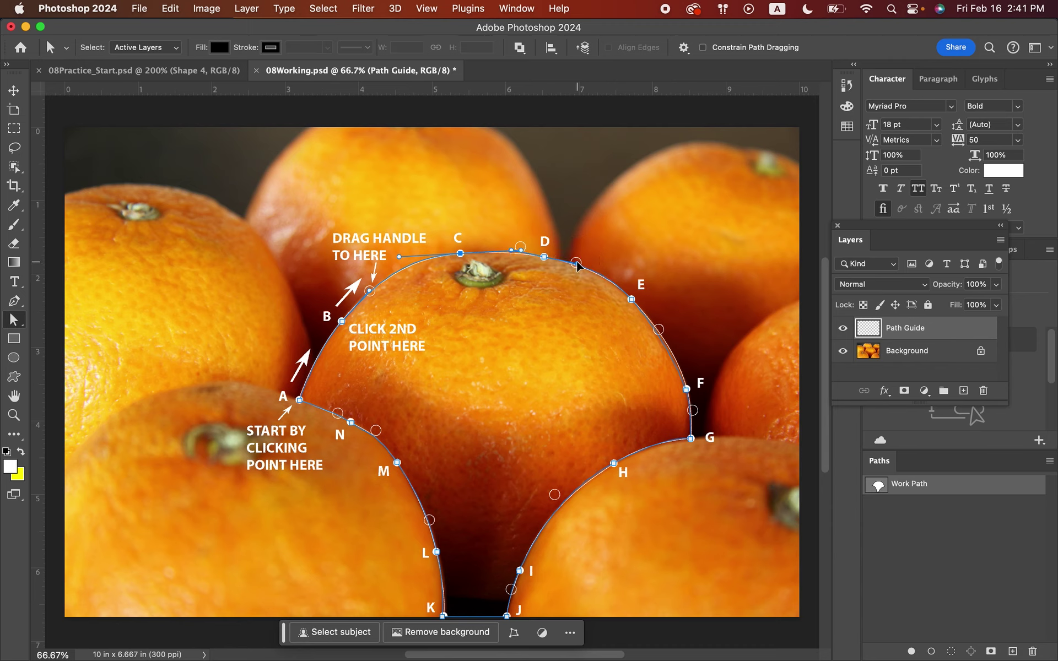
left_click(342, 323)
- Save the work path as Lemon and load it as a selection
double_click(923, 486)
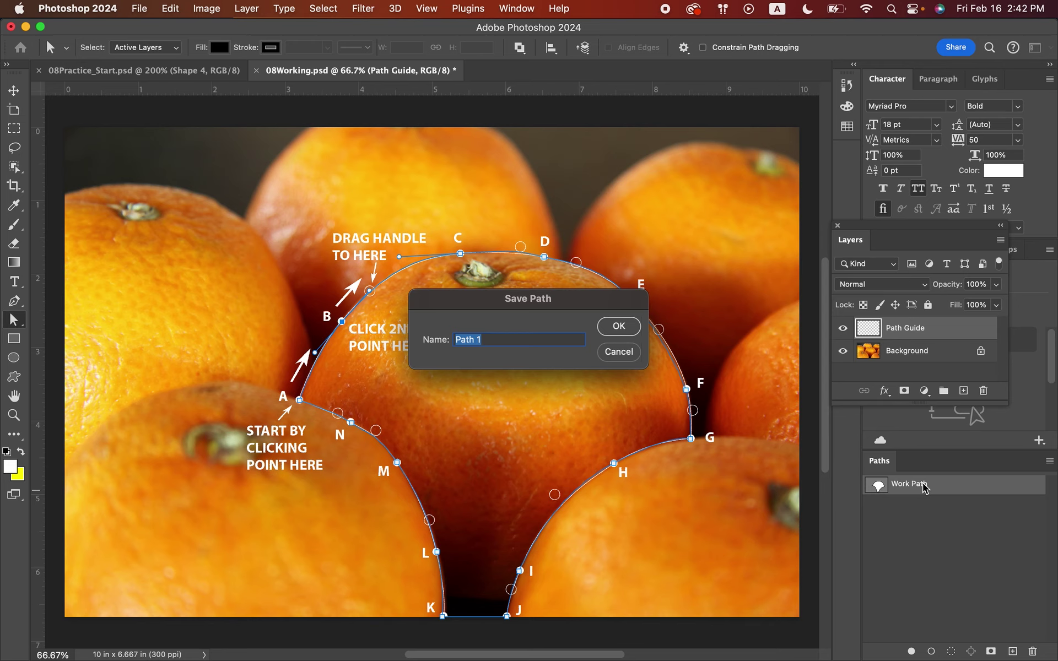
type("Lemon")
left_click(619, 330)
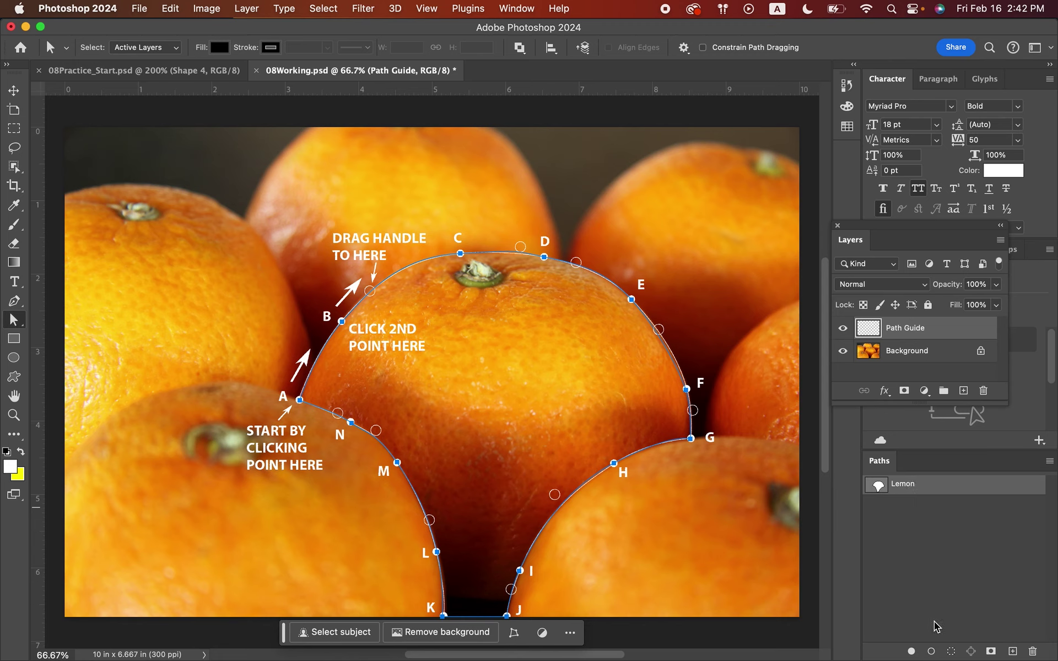
left_click(951, 652)
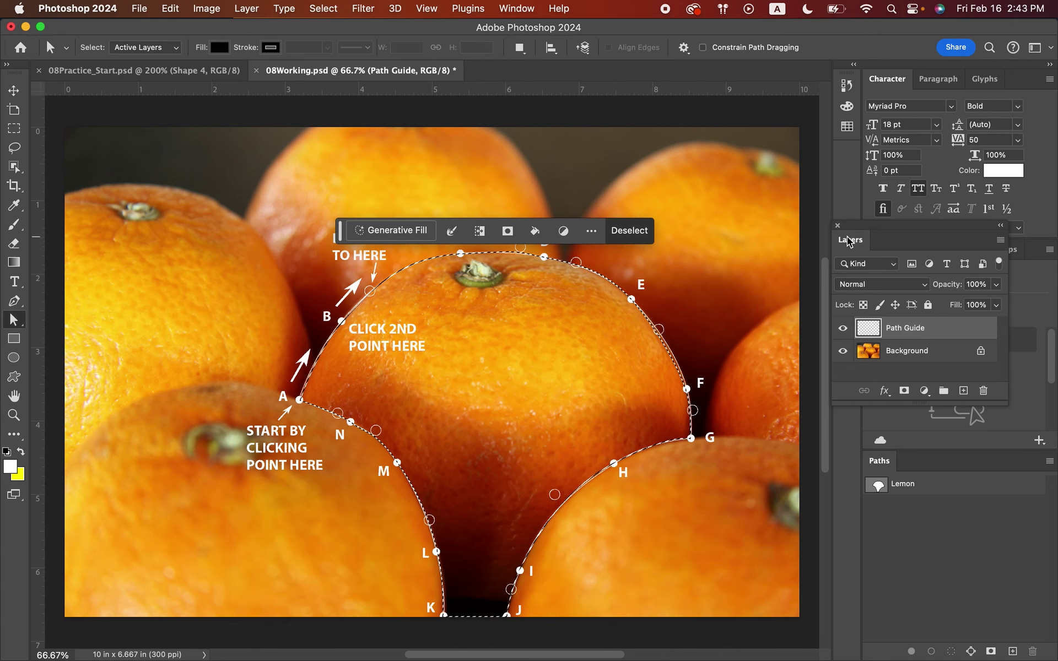
- Dock the Layers panel beside Paths, hide the Path Guide layer and make the Background layer active
left_click_drag(847, 238, 909, 462)
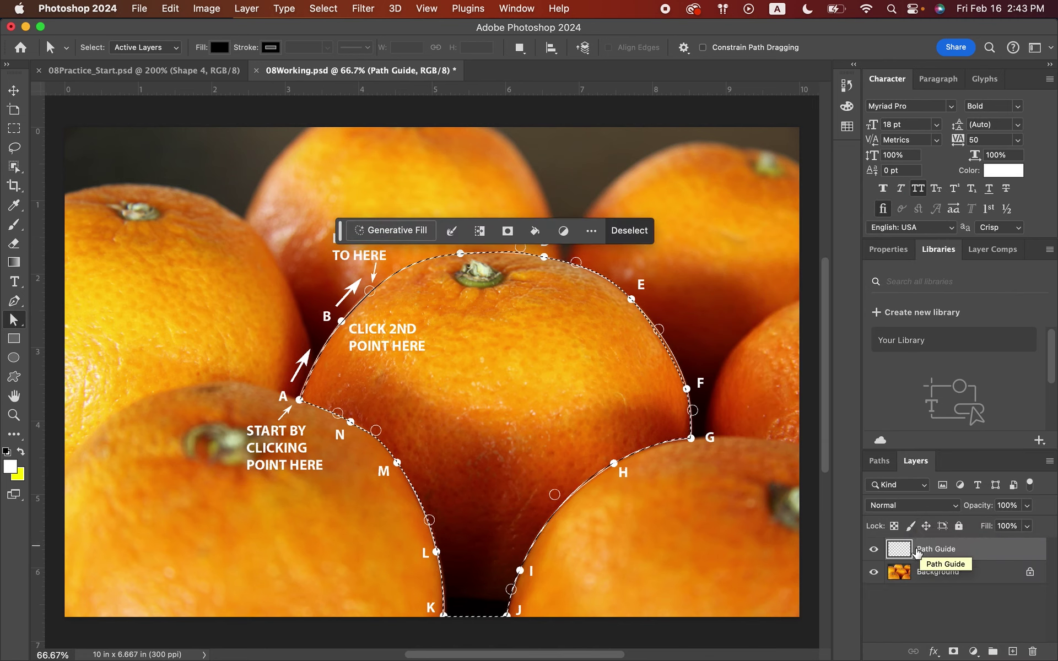
left_click(873, 550)
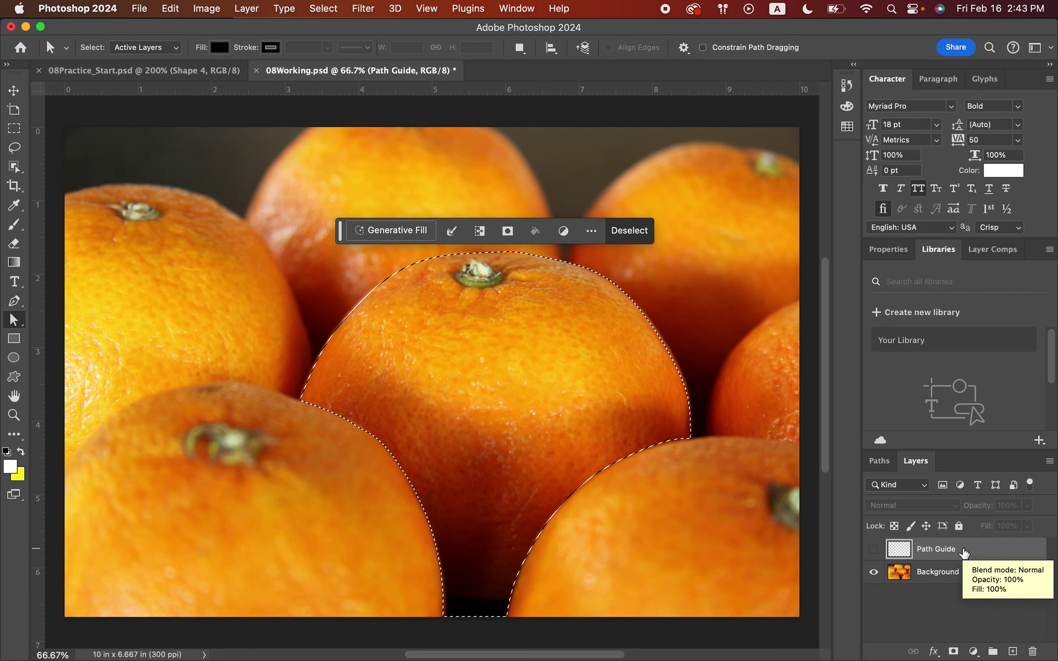
left_click(941, 581)
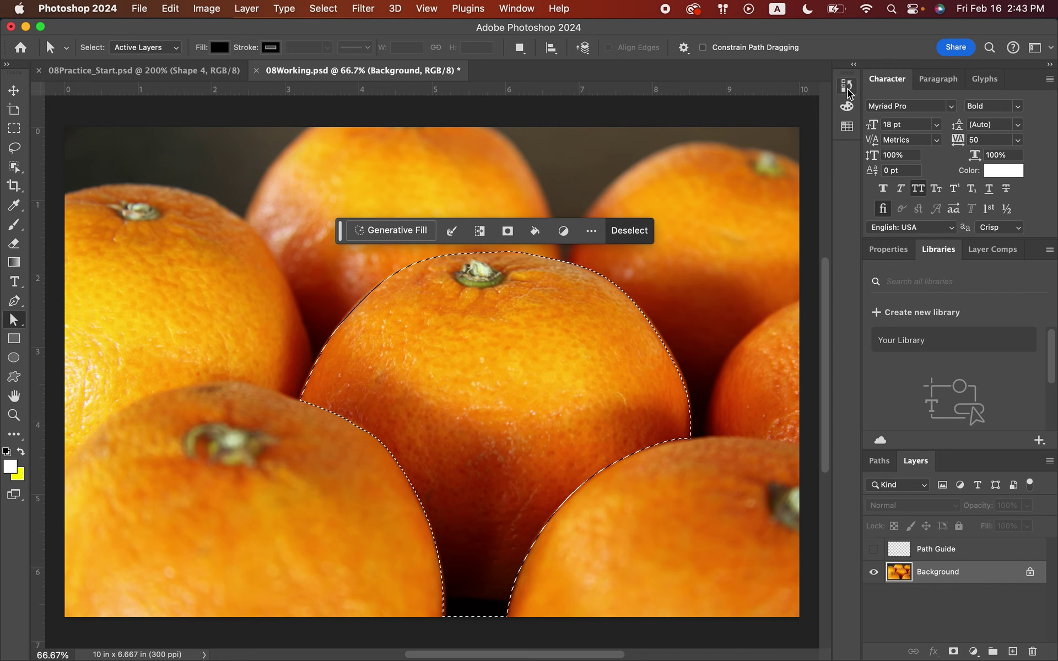
- In the Essentials workspace, add a Hue/Saturation adjustment to the selected orange with Hue +17, and save the file
left_click(1052, 49)
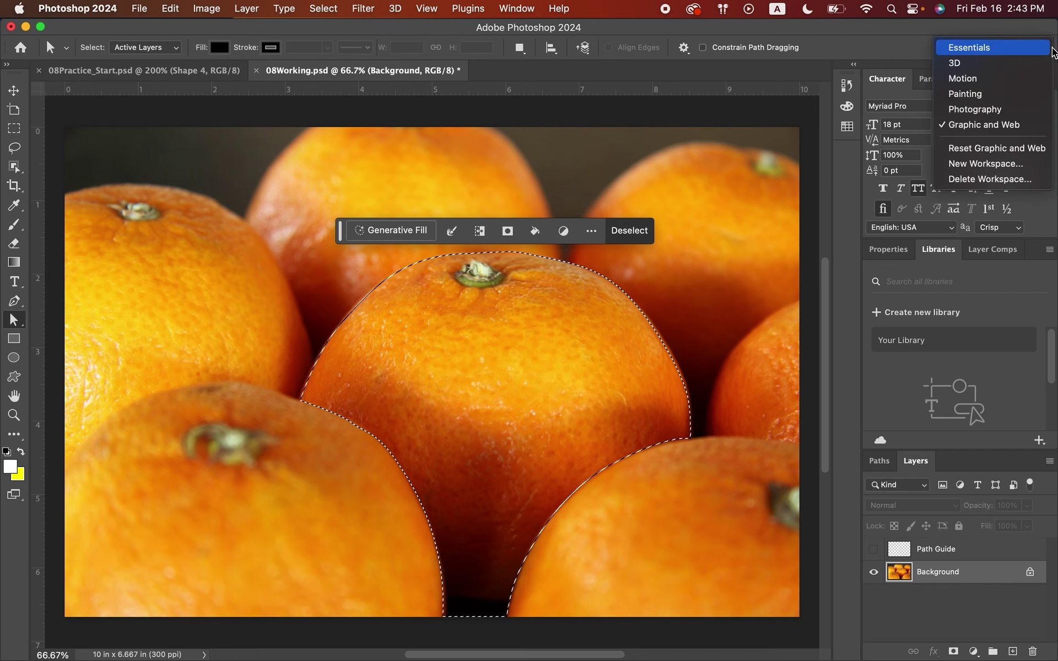
left_click(967, 48)
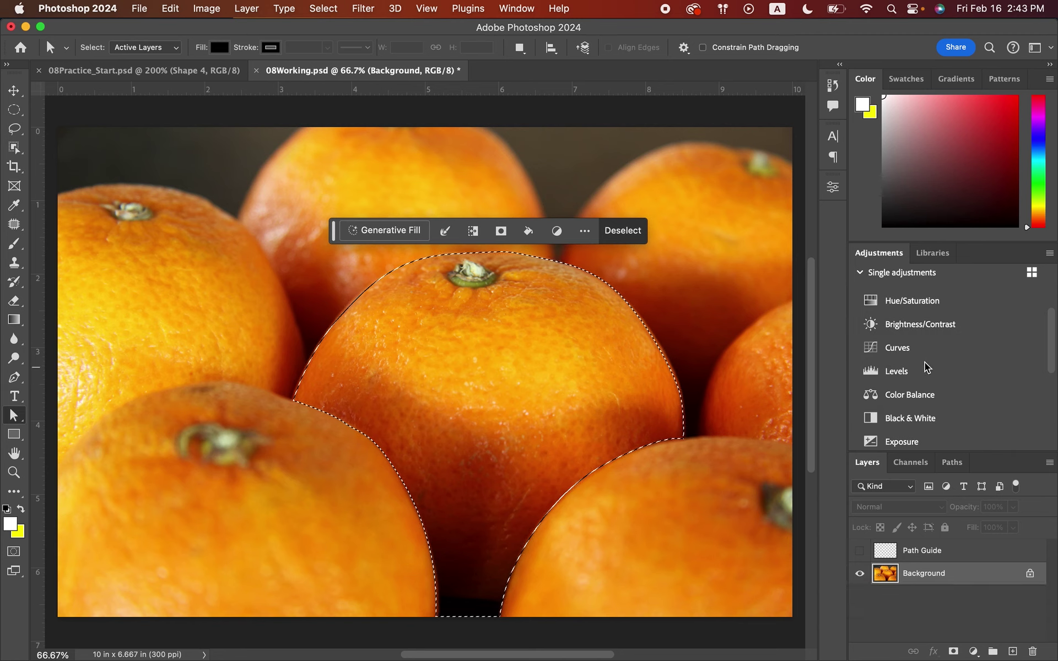
left_click(902, 302)
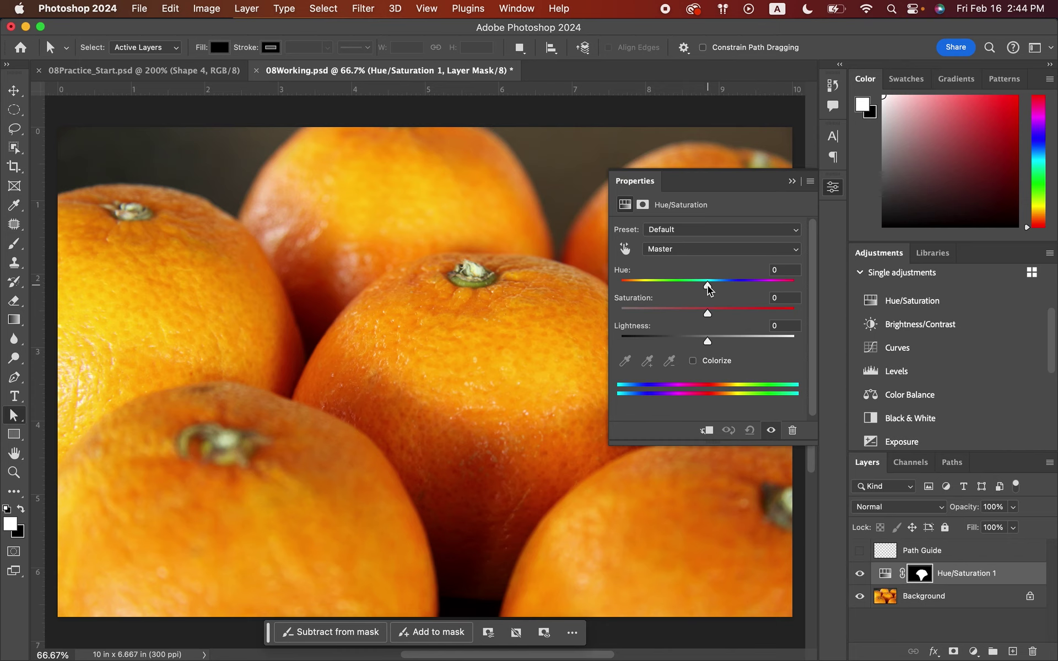
left_click_drag(707, 286, 722, 287)
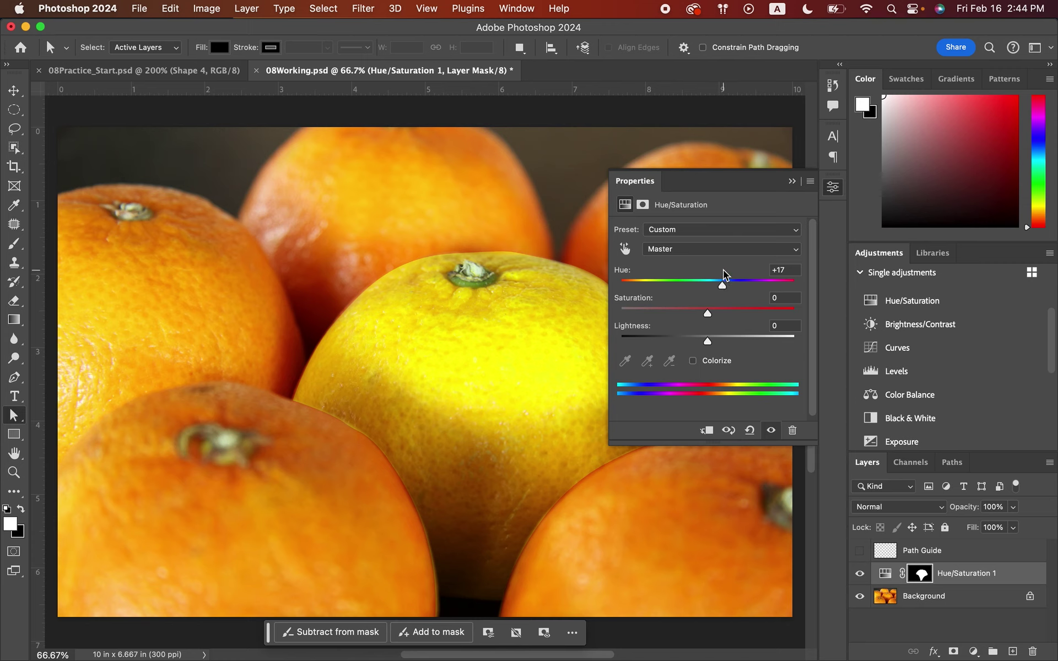
key("super+s")
left_click(792, 181)
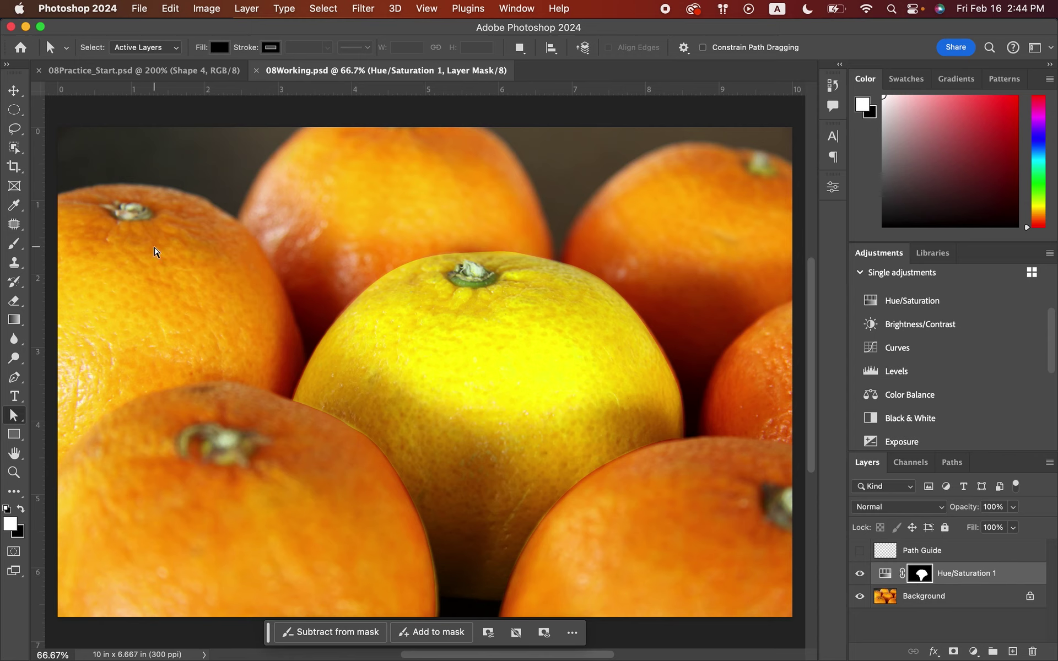
- Touch up the Hue/Saturation mask near the orange's upper-left edge with a 35 px white brush, and swap the foreground colour to black
left_click(14, 244)
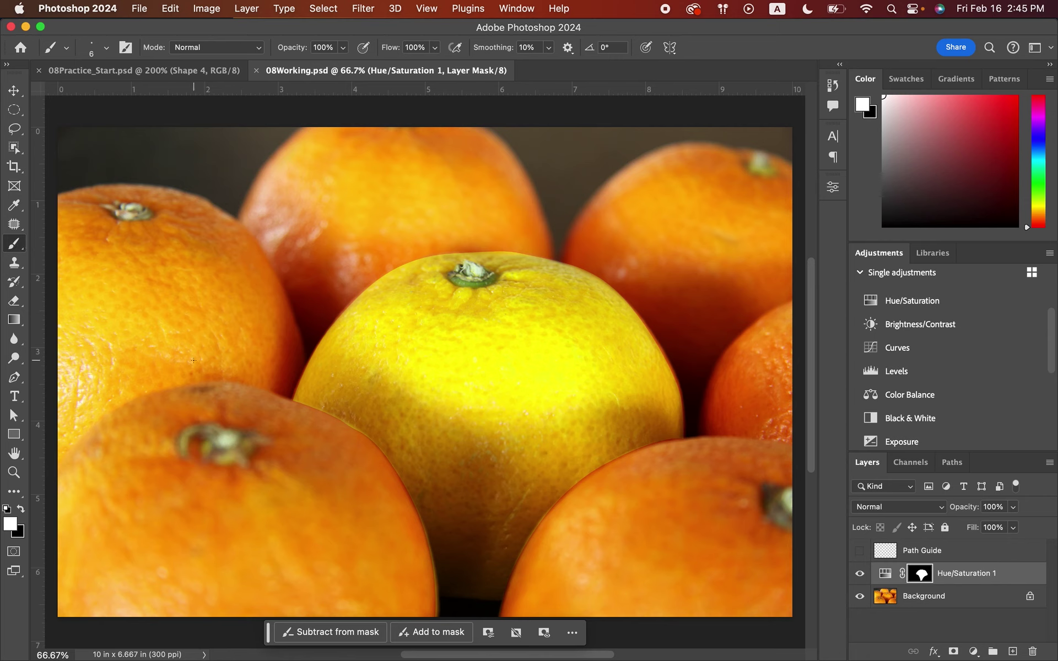
key("bracketright")
key("bracketright")
key("bracketright")
key("bracketright")
key("bracketright")
left_click(350, 310)
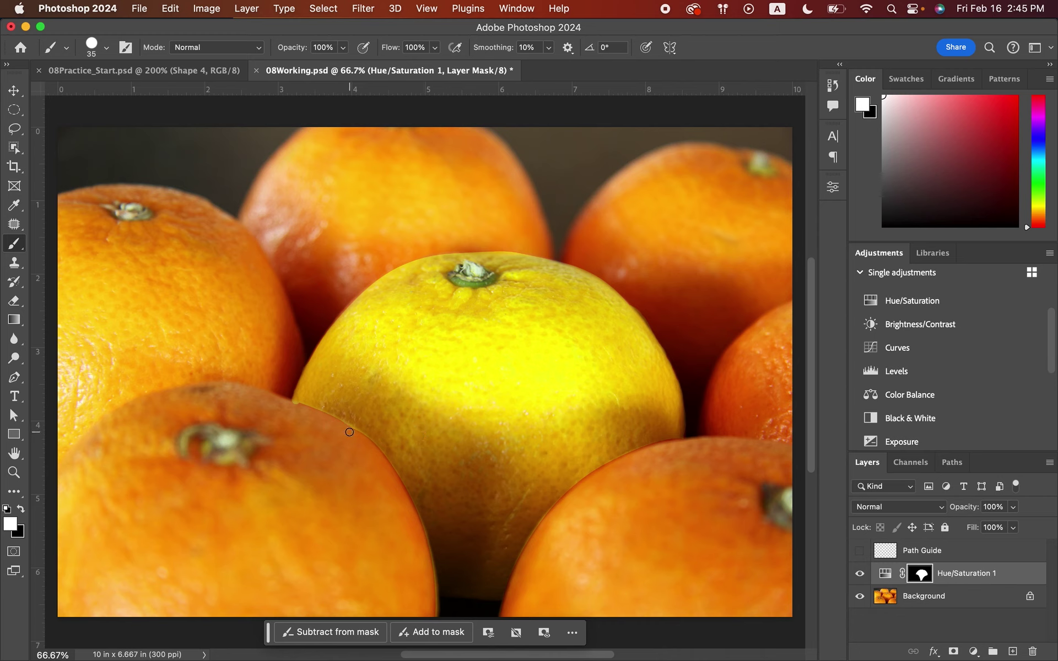
key("x")
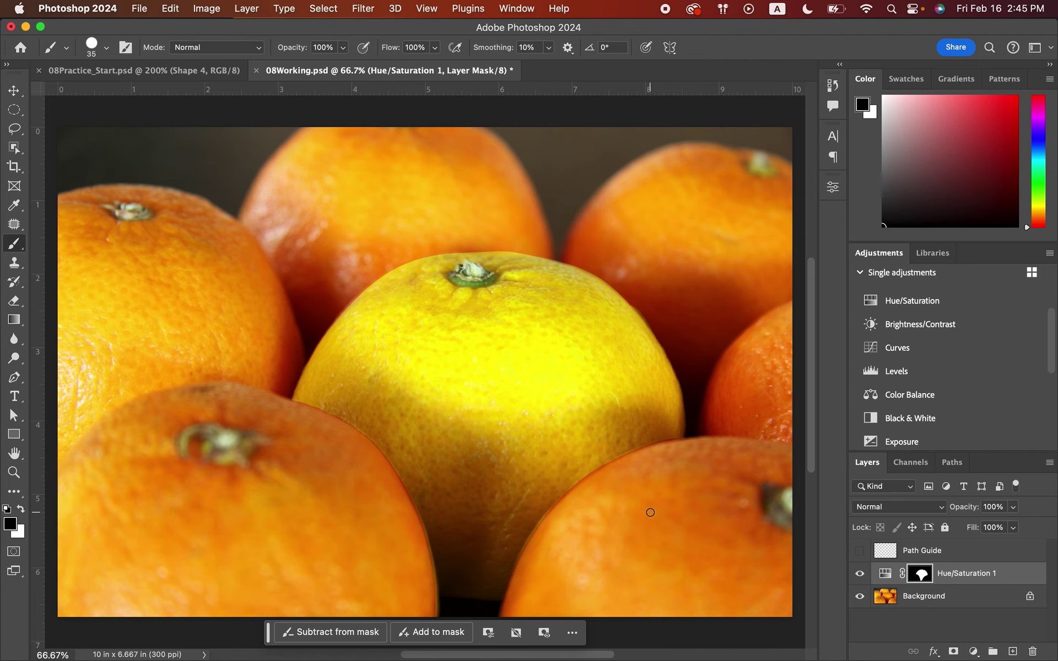
left_click(430, 10)
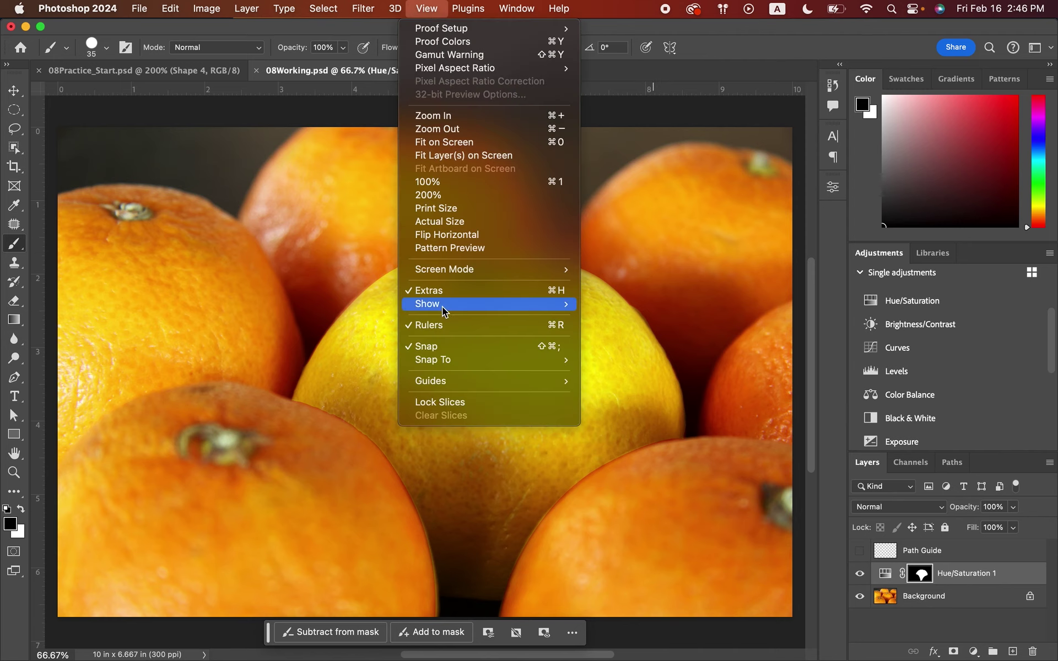
left_click(425, 10)
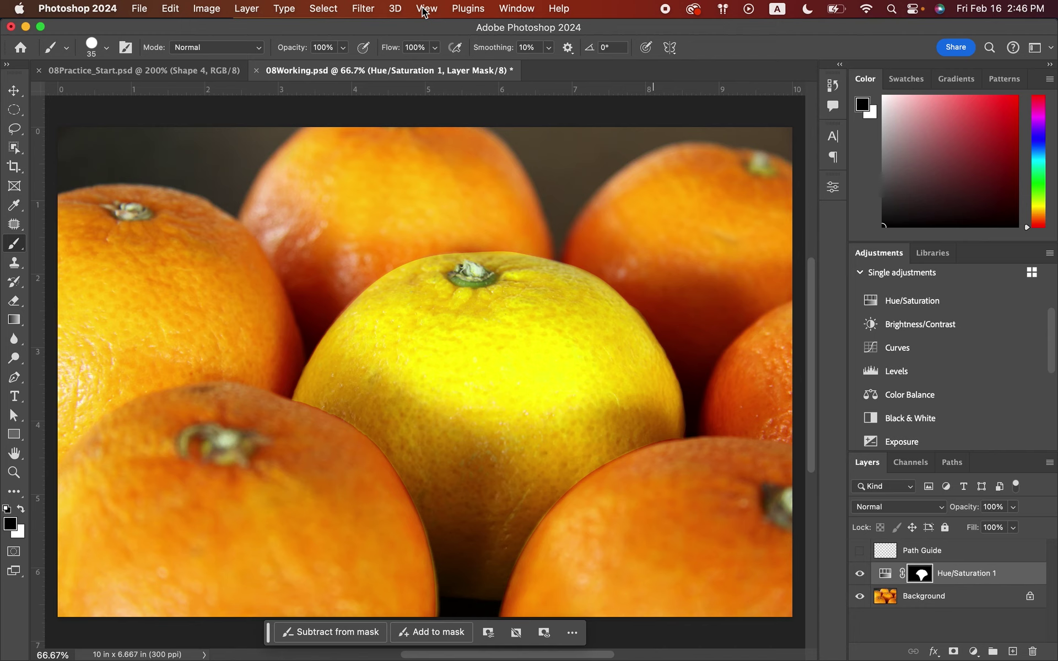
right_click(375, 92)
key("Escape")
- Select the Hue/Saturation 1 layer and set the Type tool to Arial Bold, 18 pt, with white text
left_click(1016, 575)
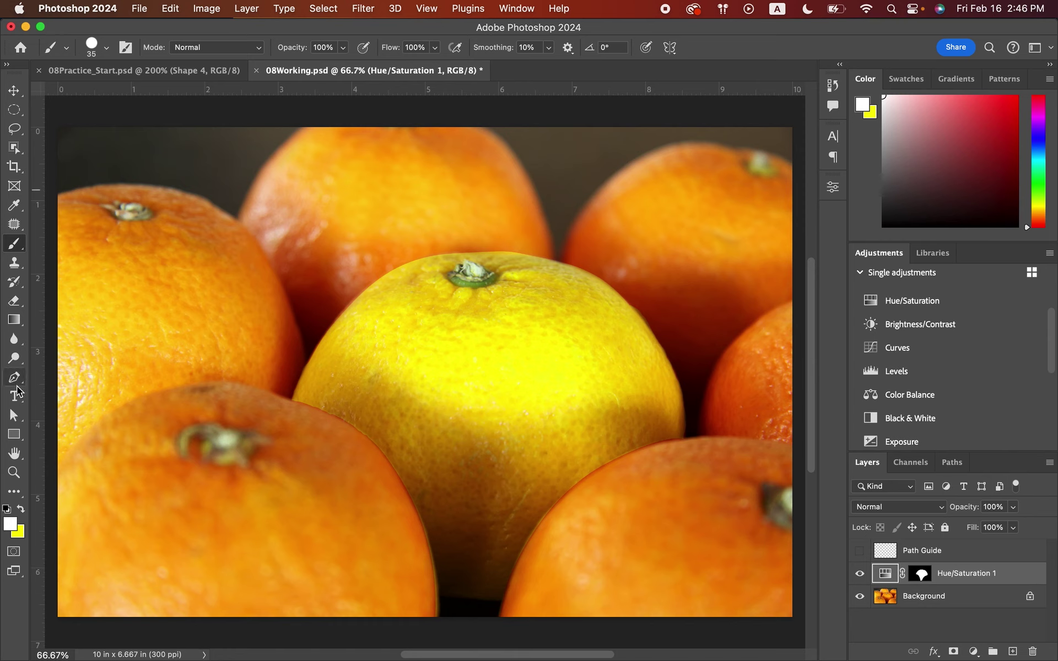
left_click(16, 398)
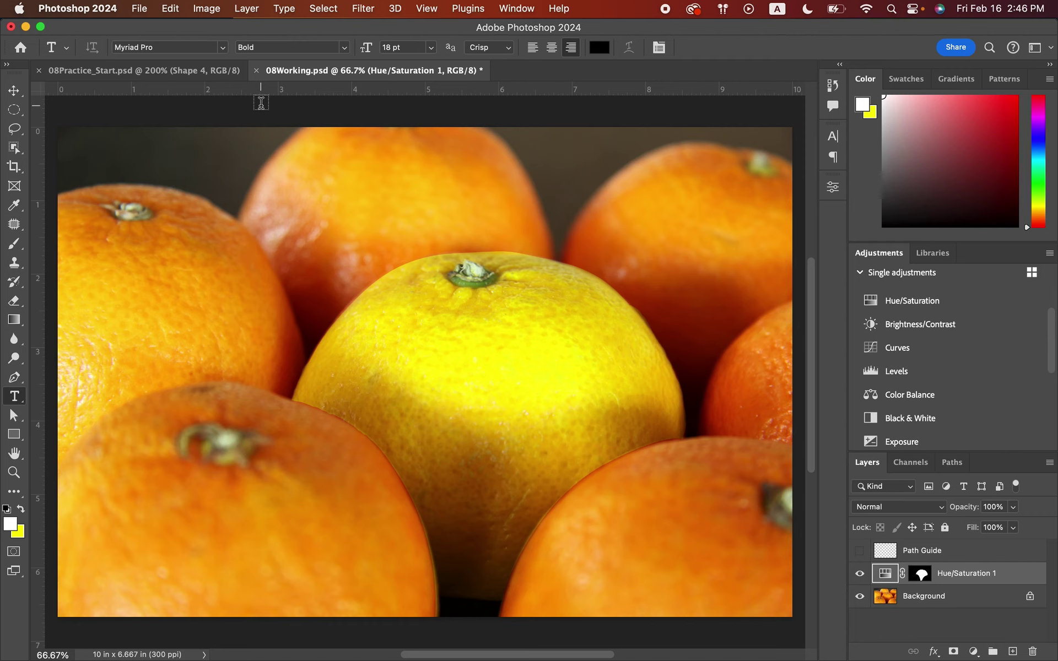
left_click(223, 47)
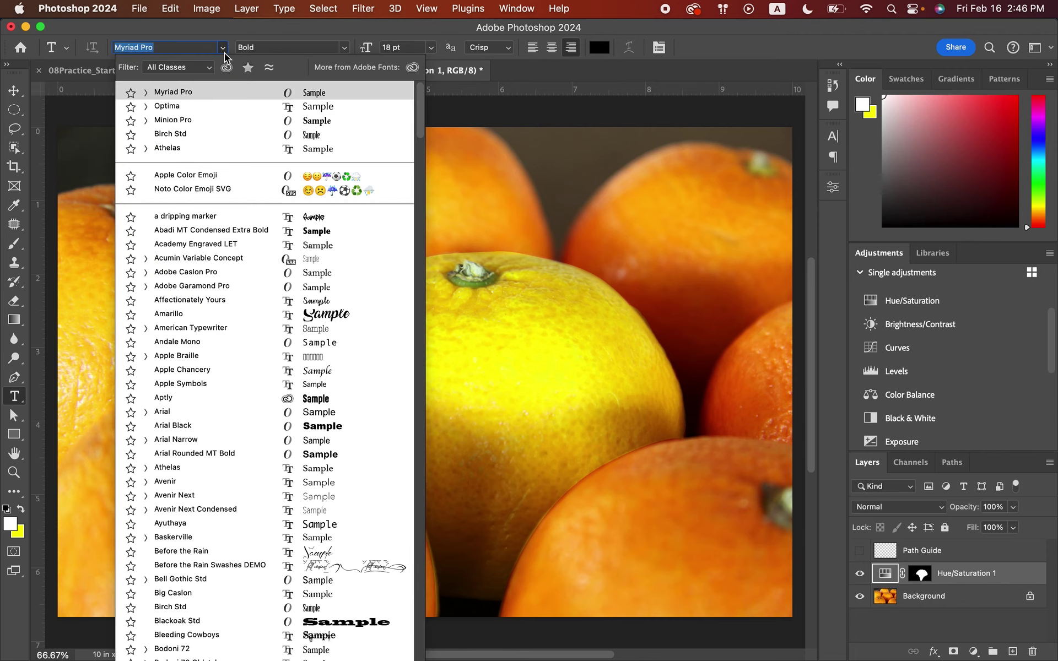
left_click(201, 412)
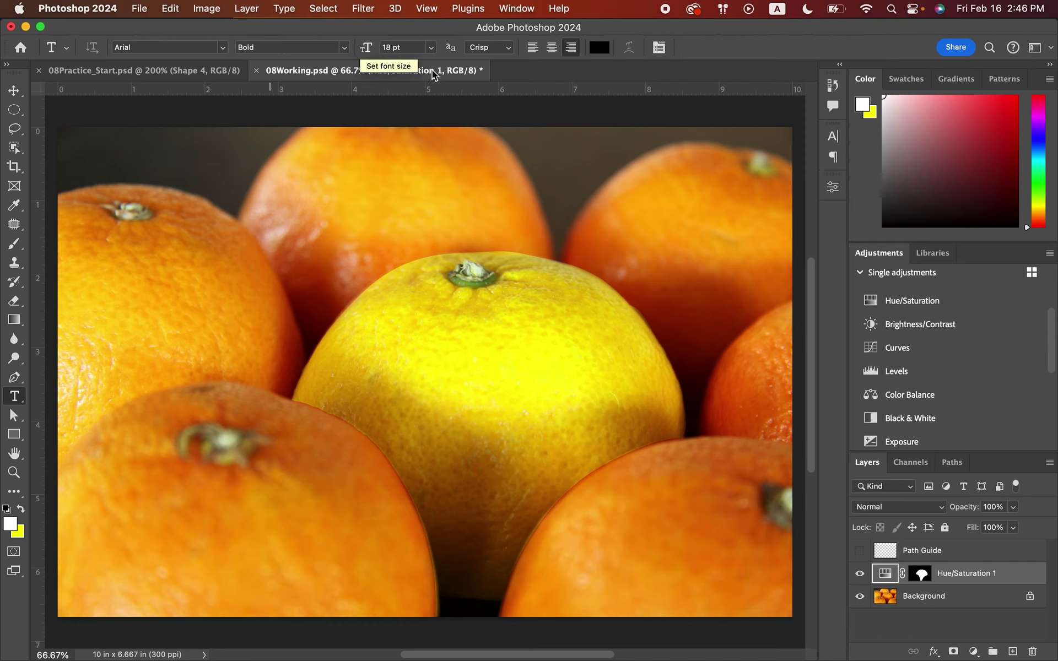
left_click(367, 49)
left_click_drag(367, 48, 393, 52)
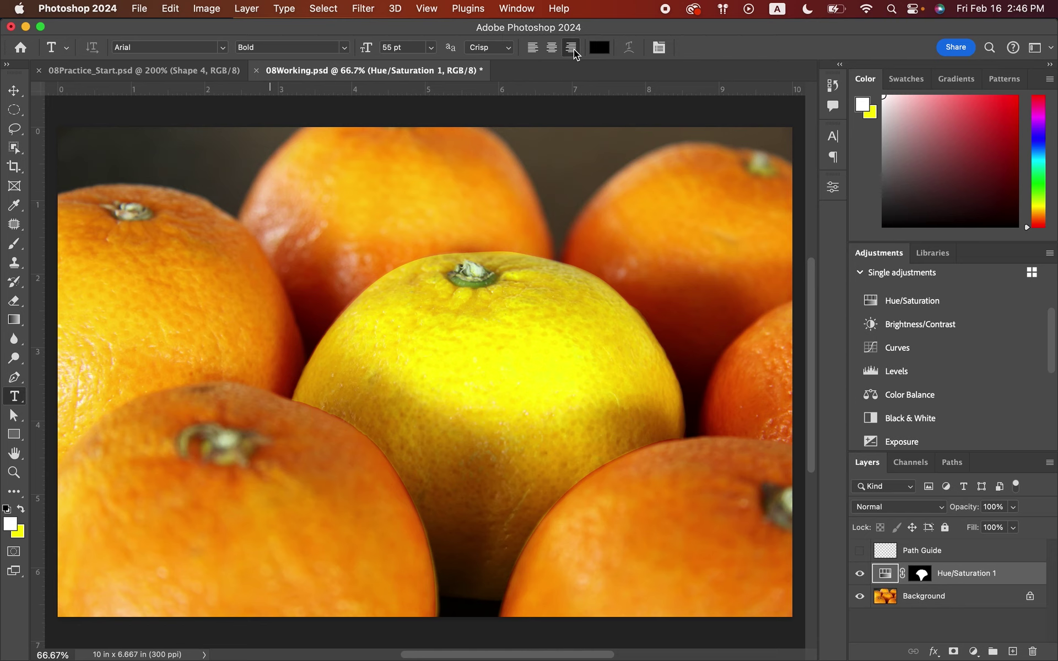
left_click(604, 49)
left_click_drag(401, 270, 317, 218)
left_click(675, 229)
- Draw a text box about 7.5 × 0.9 in across the lower part of the photo and enter the title Citrus Lane Farms
left_click_drag(213, 532, 765, 600)
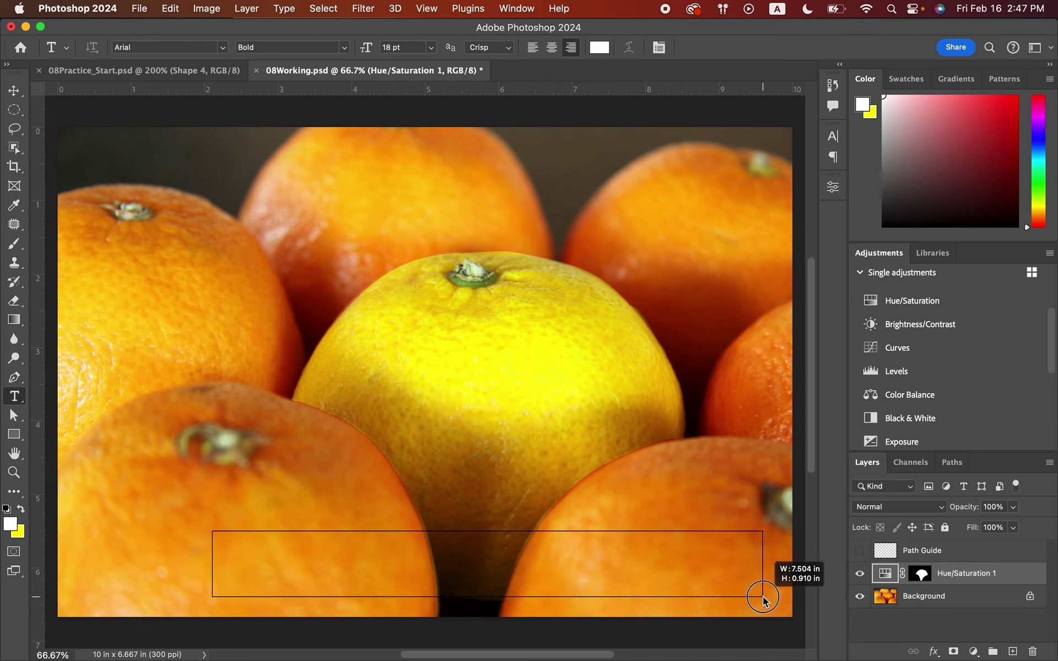
left_click_drag(763, 597, 763, 597)
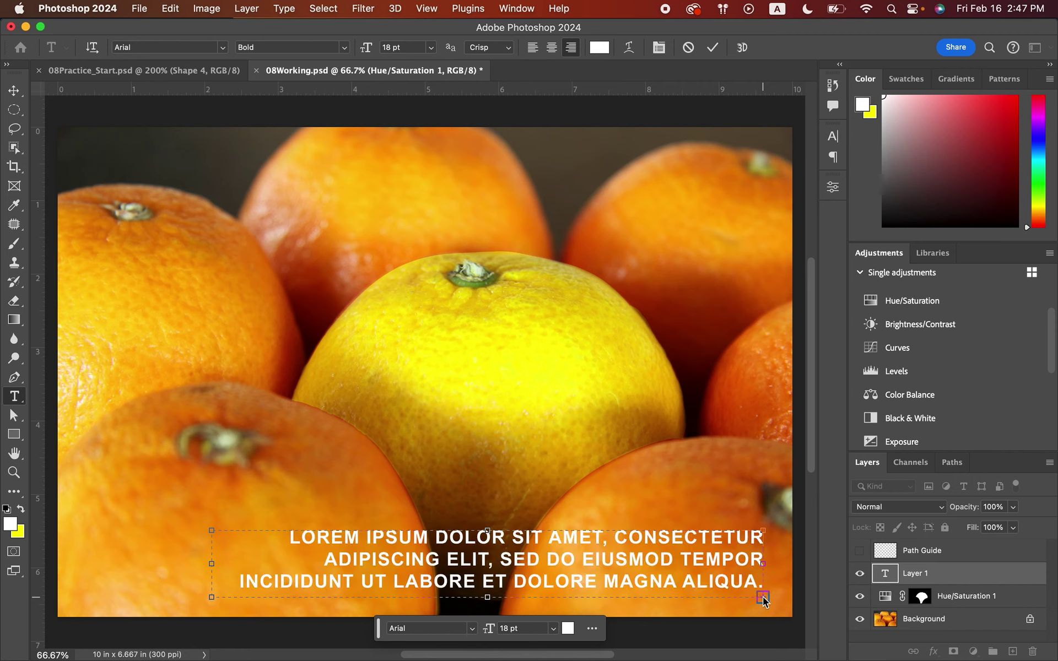
type("C")
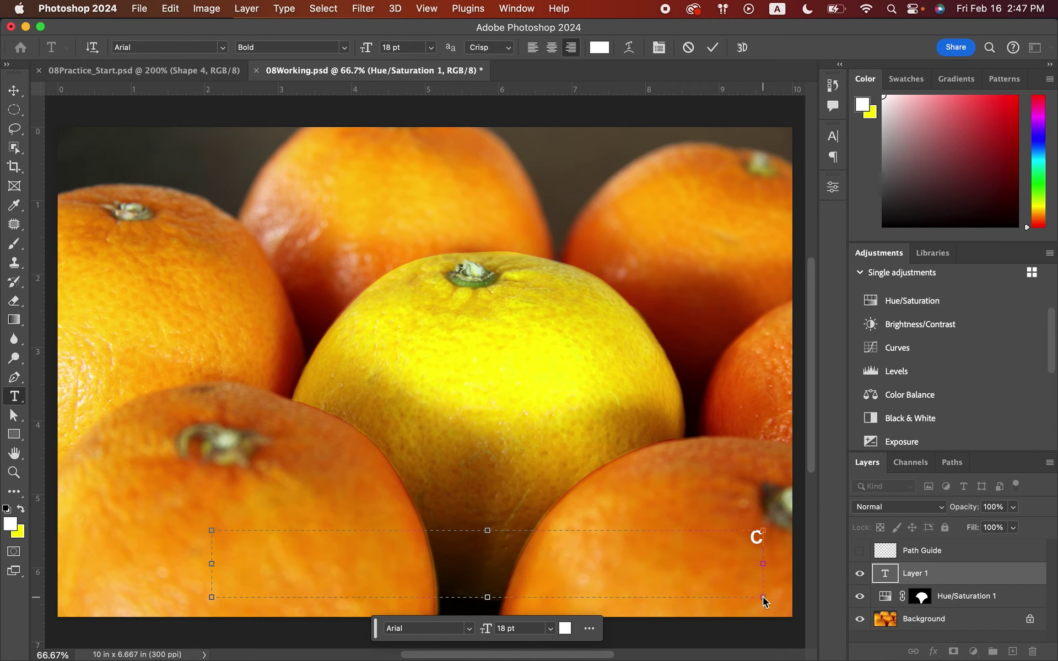
type("ITRUS LANE F")
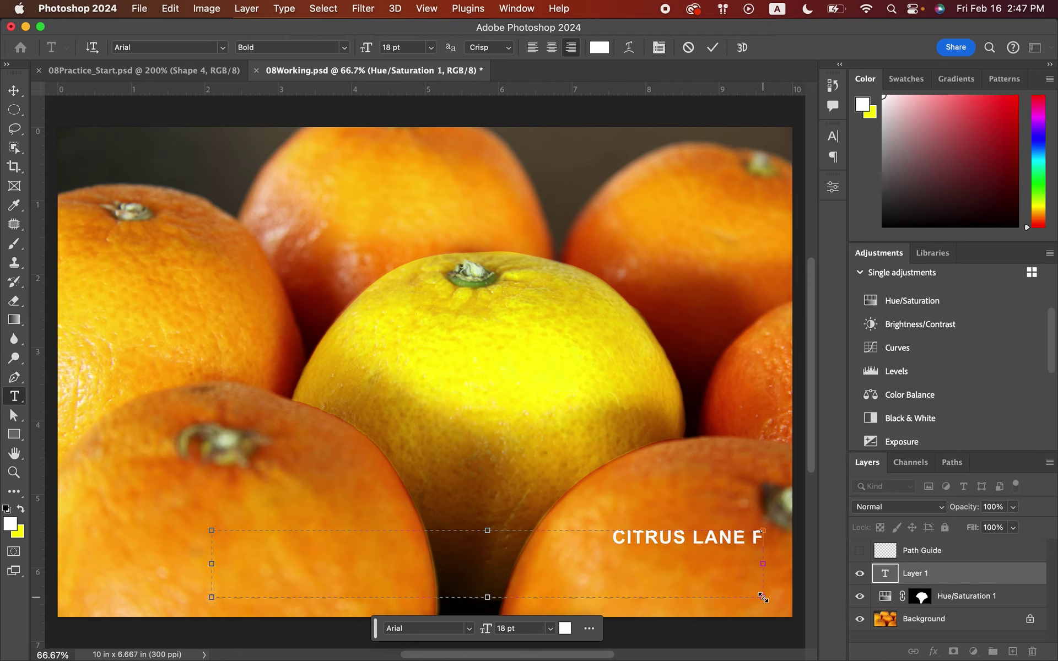
type("ARMS")
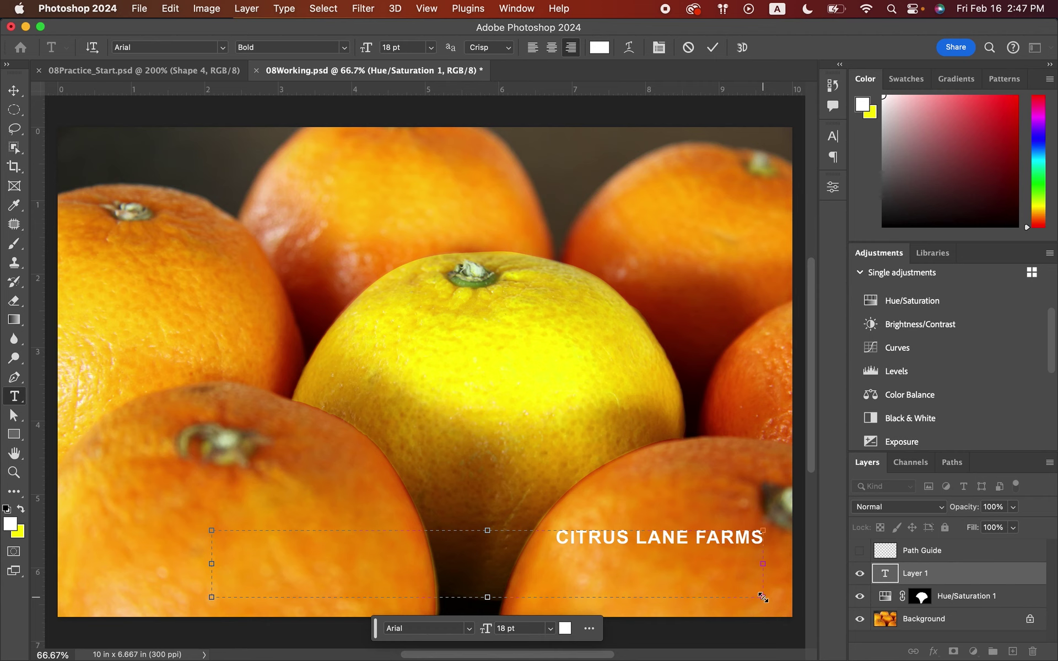
- Set the whole title to 55 pt and widen its text box leftward so the title fits on one line
key("super+a")
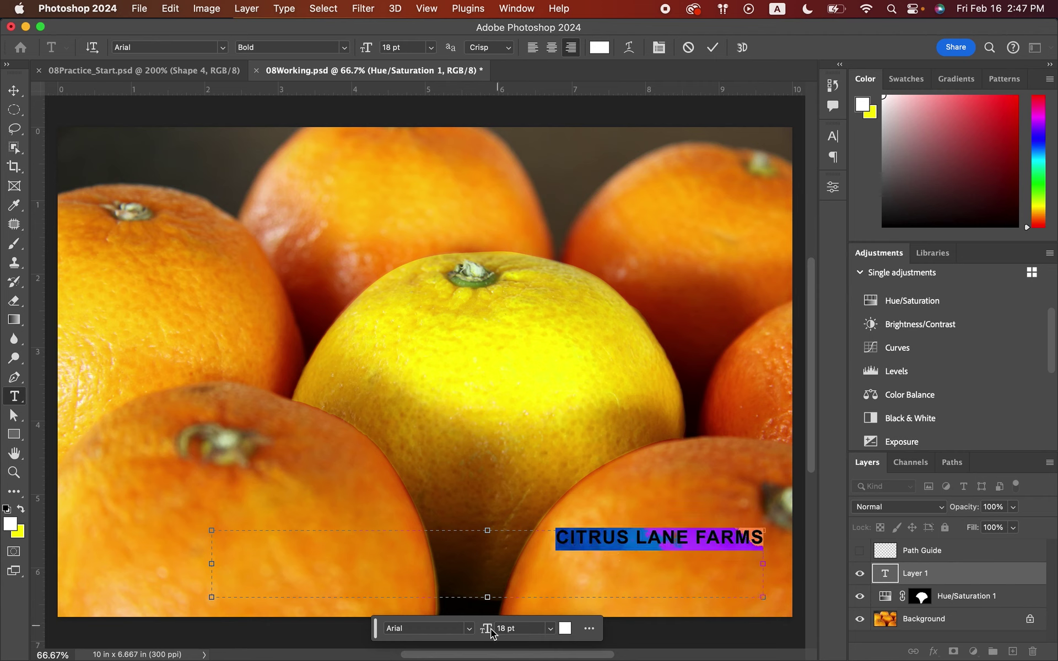
left_click_drag(490, 633, 513, 638)
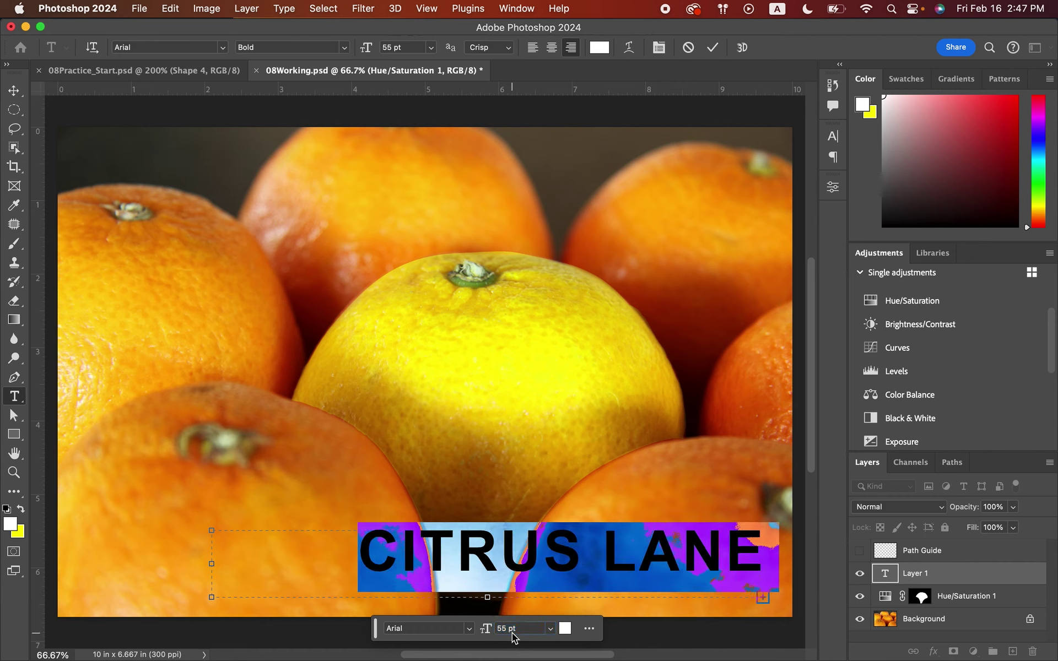
left_click_drag(212, 564, 103, 562)
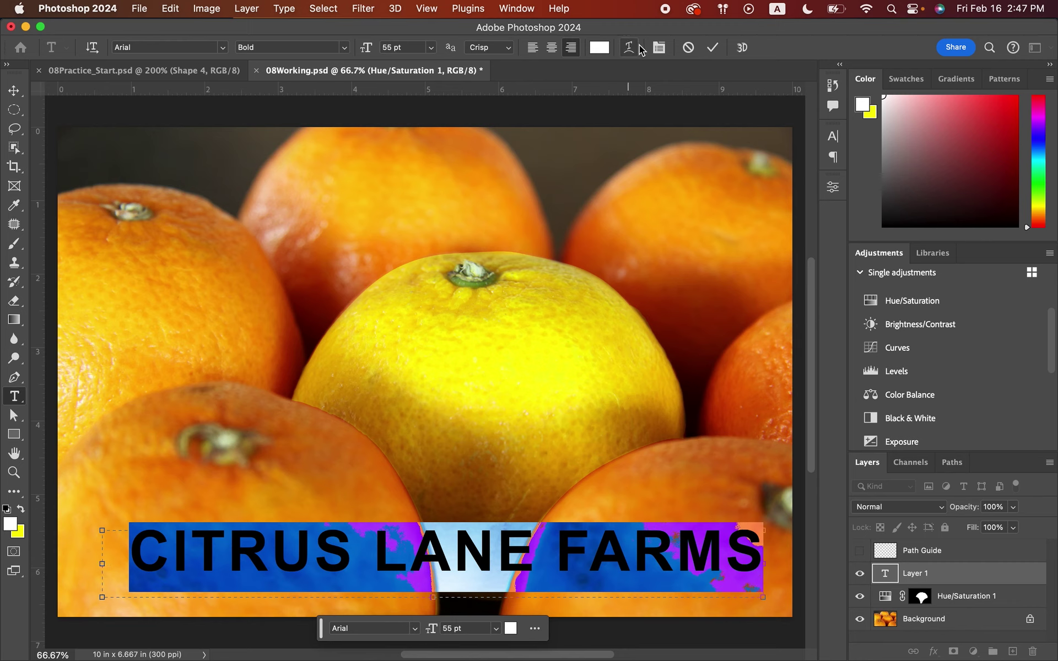
- Set the title's tracking to -25 and keep All Caps applied to it
left_click(659, 48)
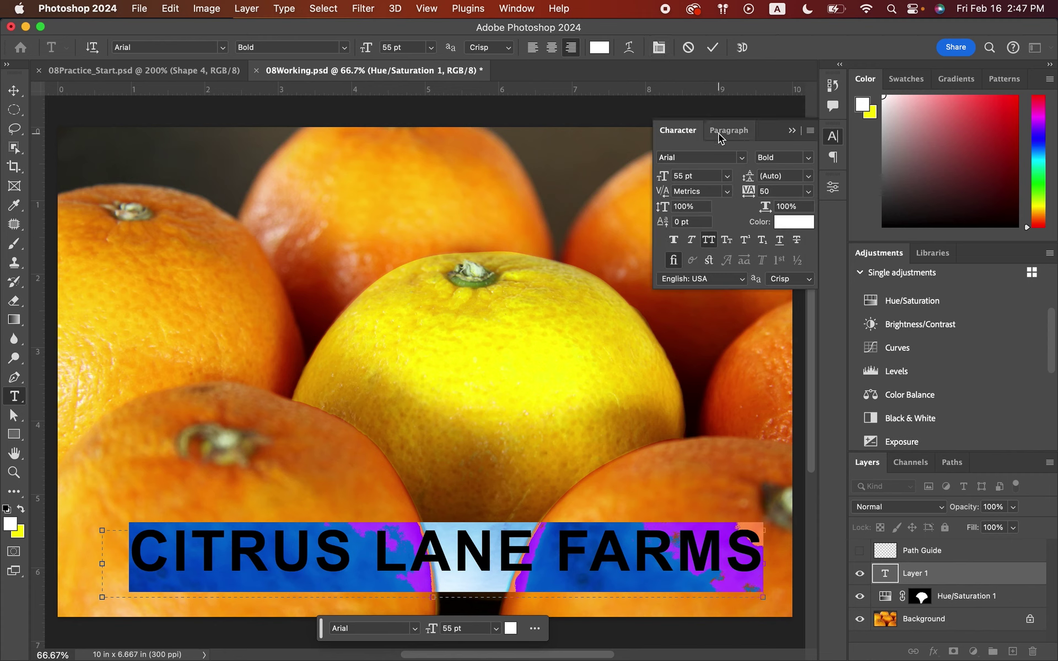
left_click(710, 243)
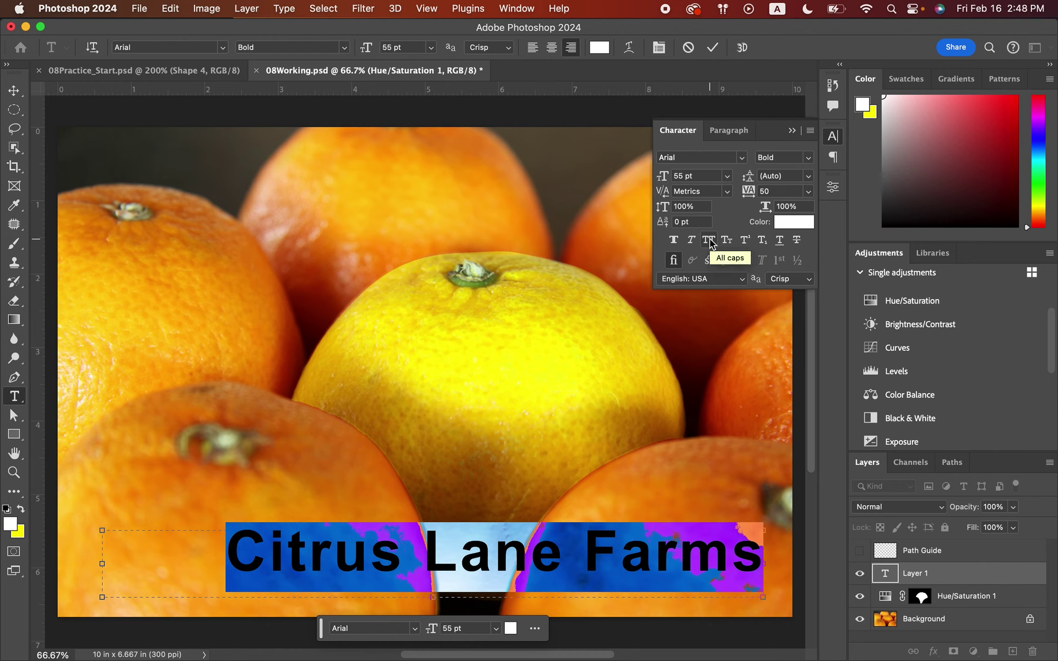
left_click(809, 191)
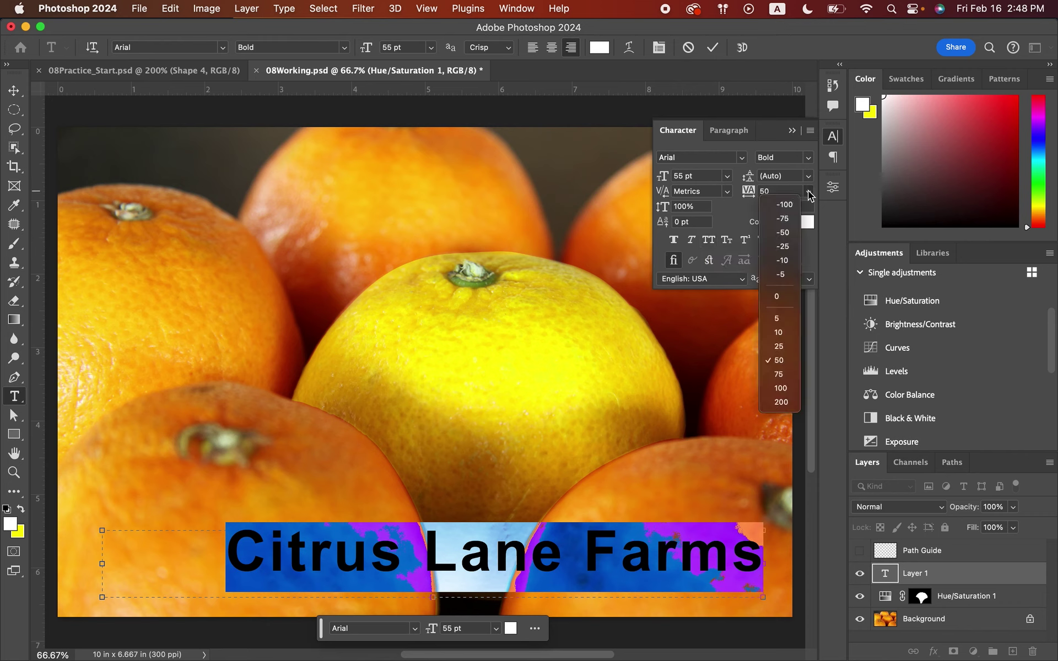
left_click(783, 247)
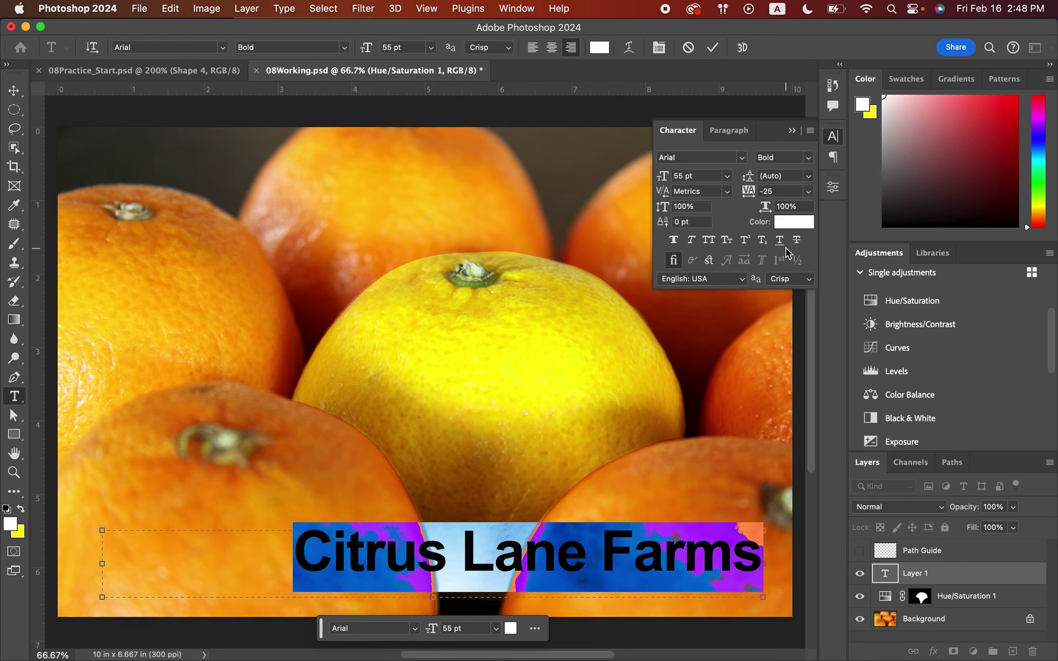
left_click(710, 243)
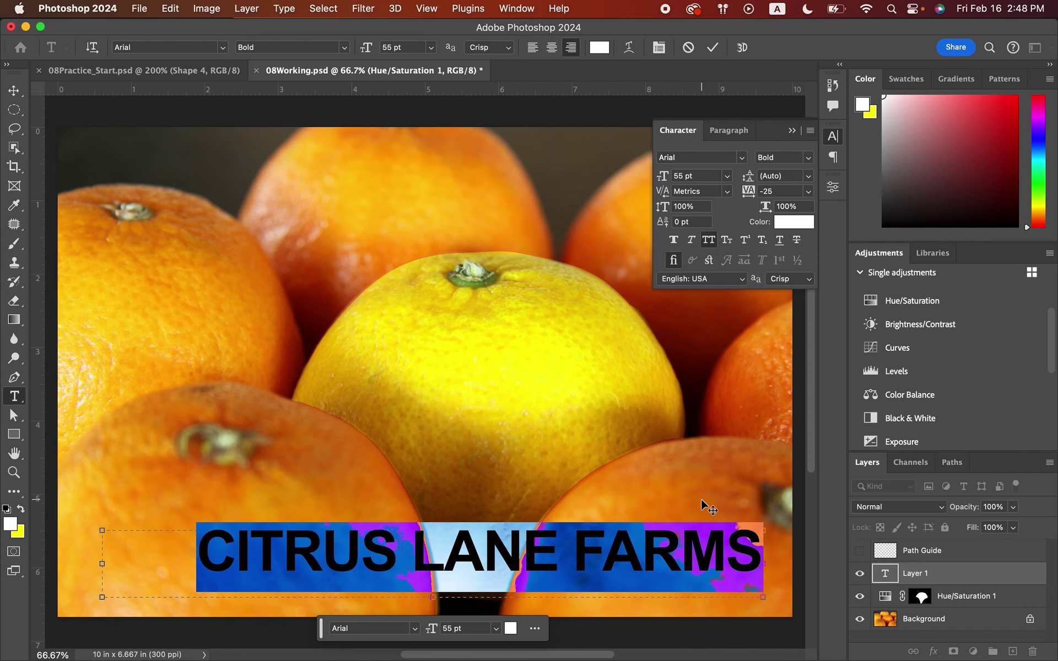
- Nudge the title slightly down and to the right, commit the text and collapse the character settings
left_click_drag(701, 498, 709, 511)
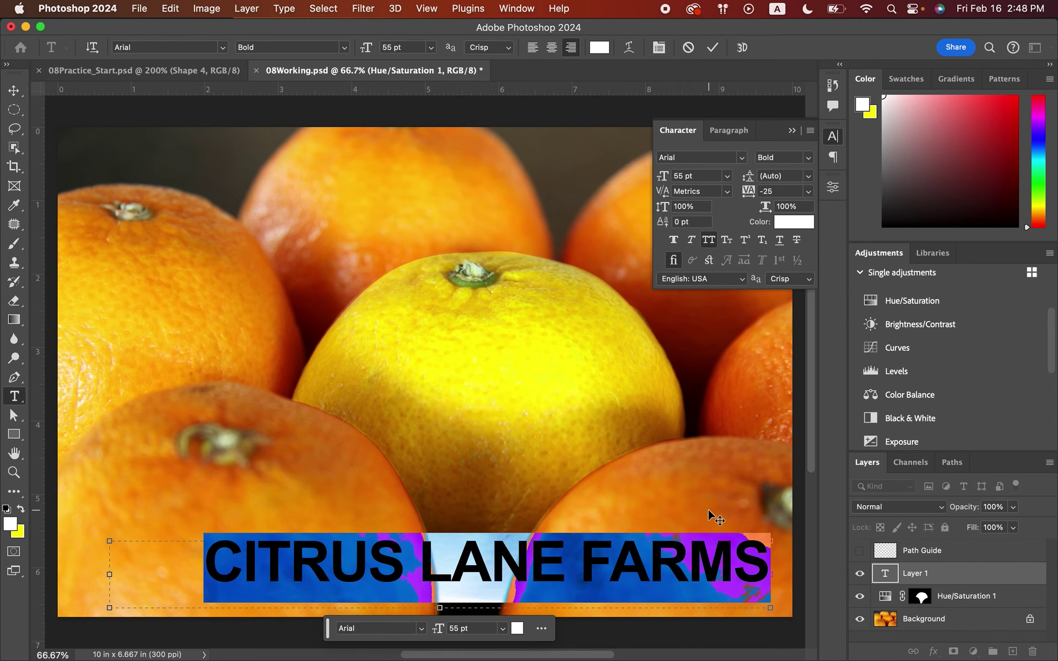
left_click(716, 47)
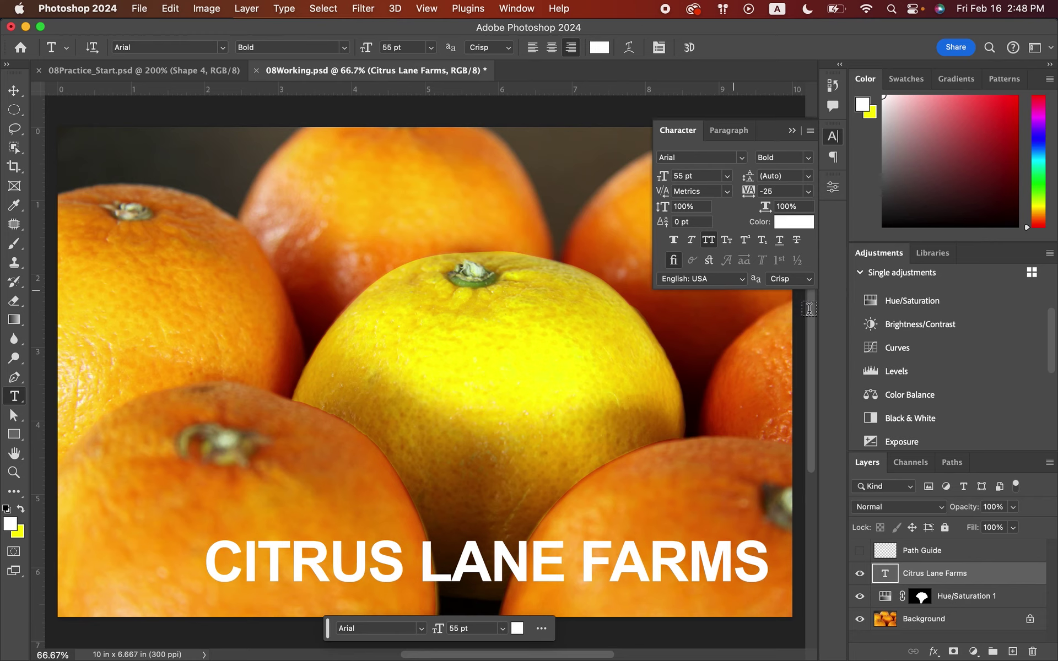
left_click(793, 131)
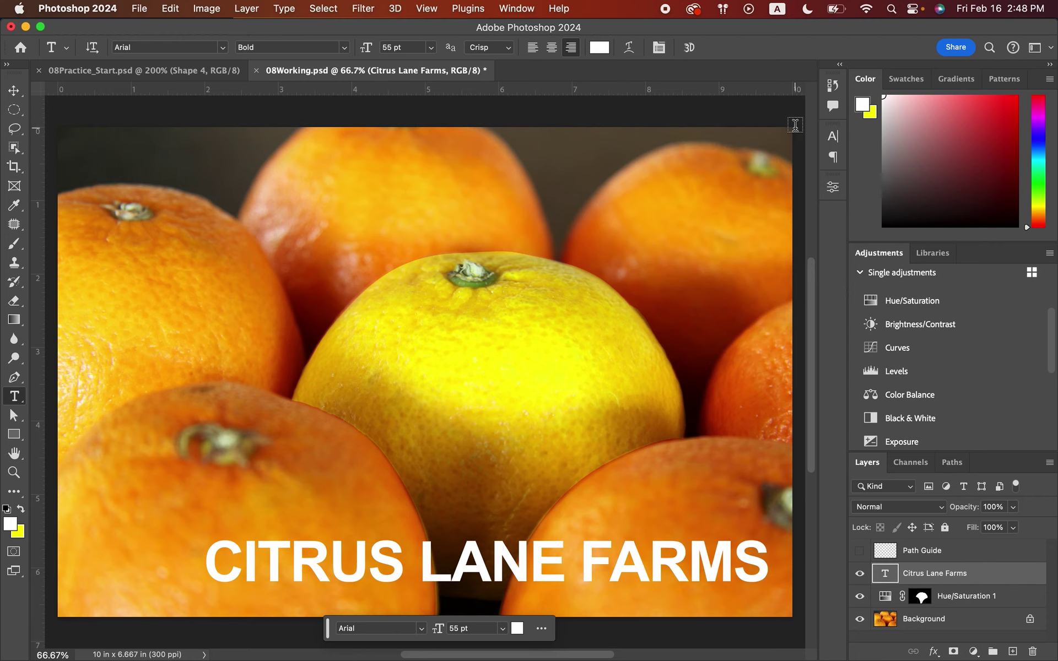
- Place Shape 42 from the Flowers shape group in the lower-left corner of the photo
left_click(516, 9)
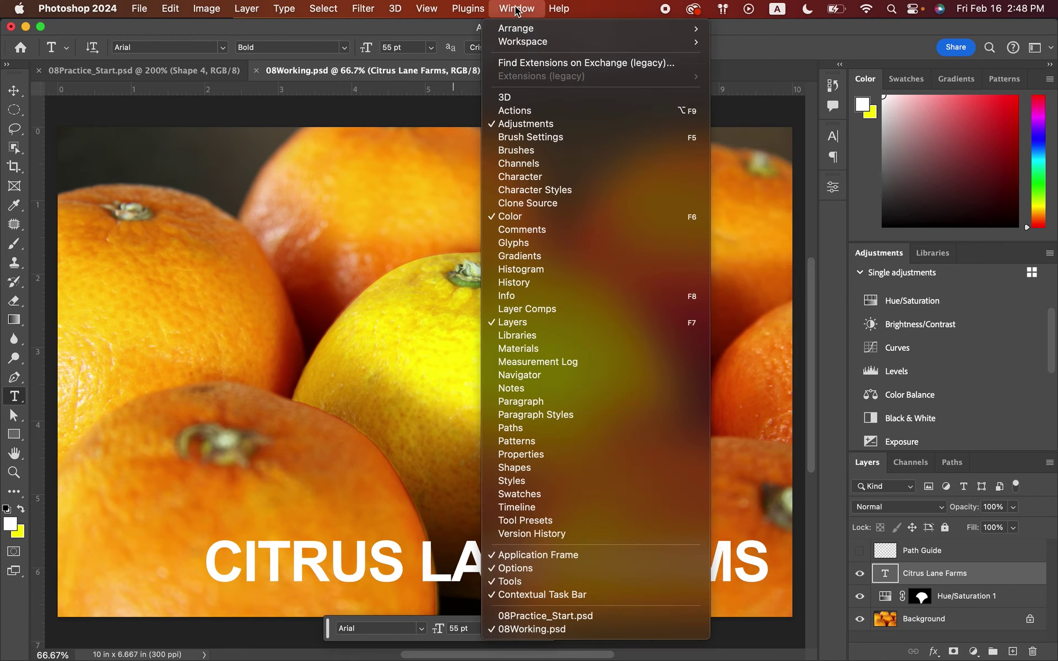
left_click(515, 468)
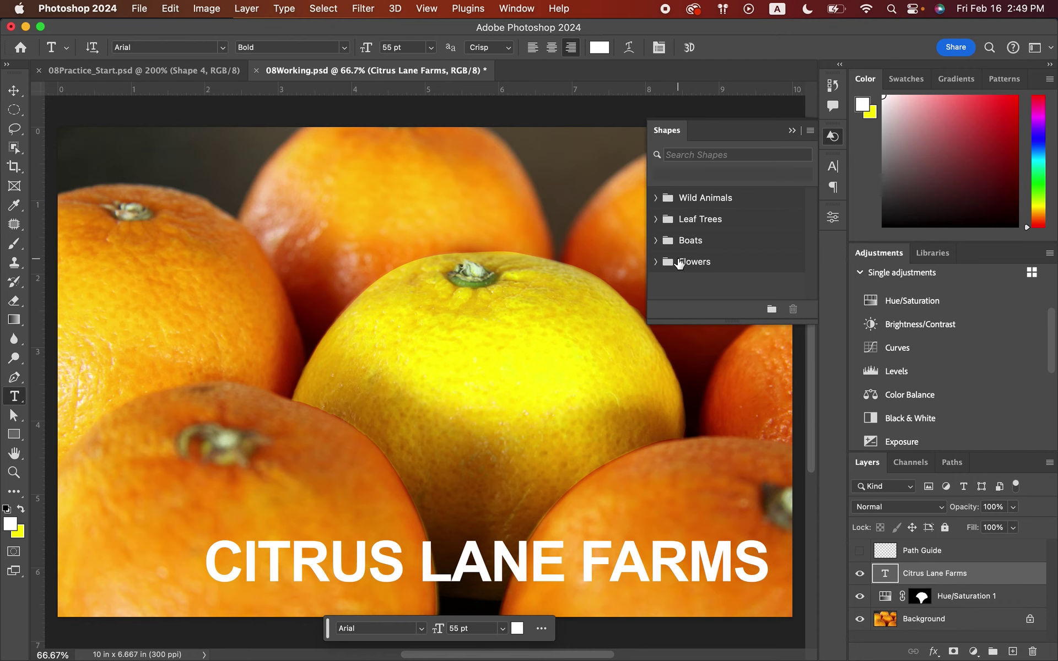
left_click(656, 262)
scroll(682, 255, "down", 3)
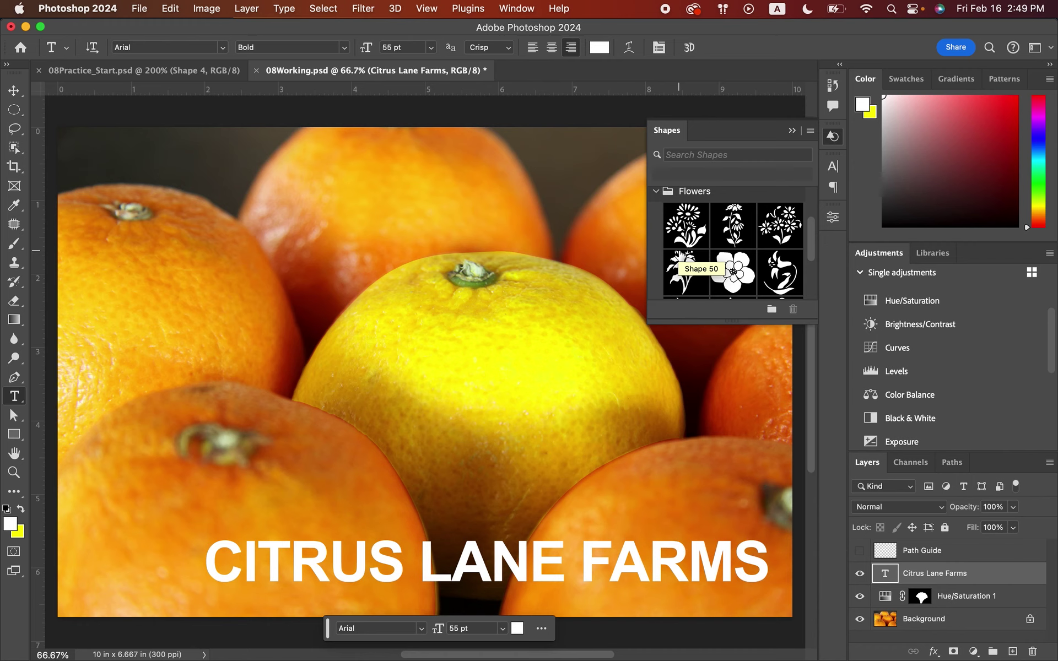
scroll(733, 271, "down", 5)
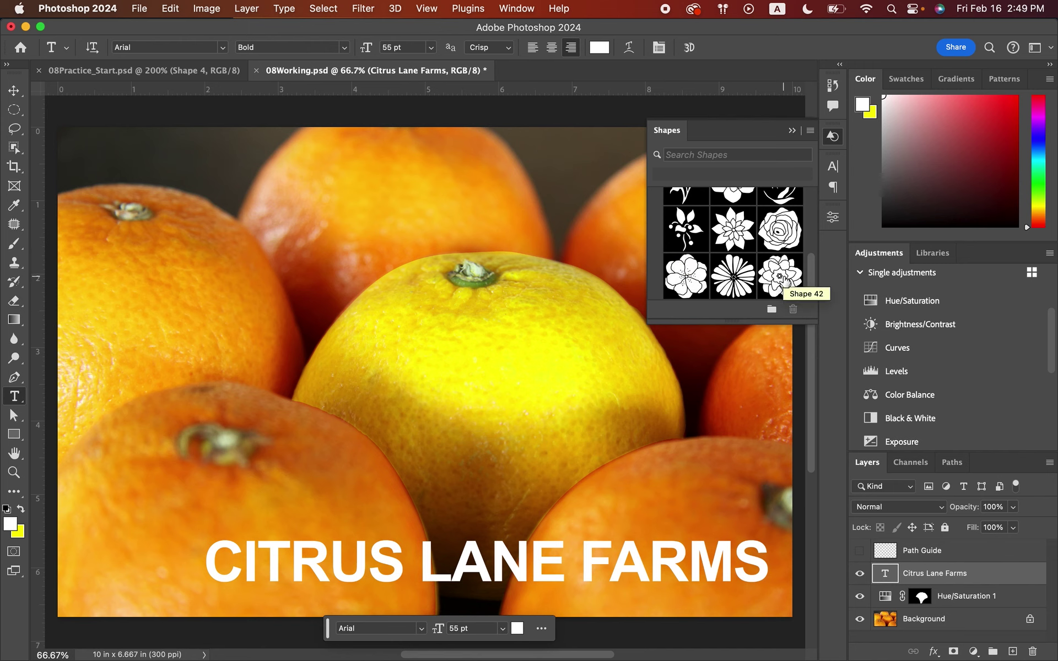
left_click_drag(784, 279, 163, 560)
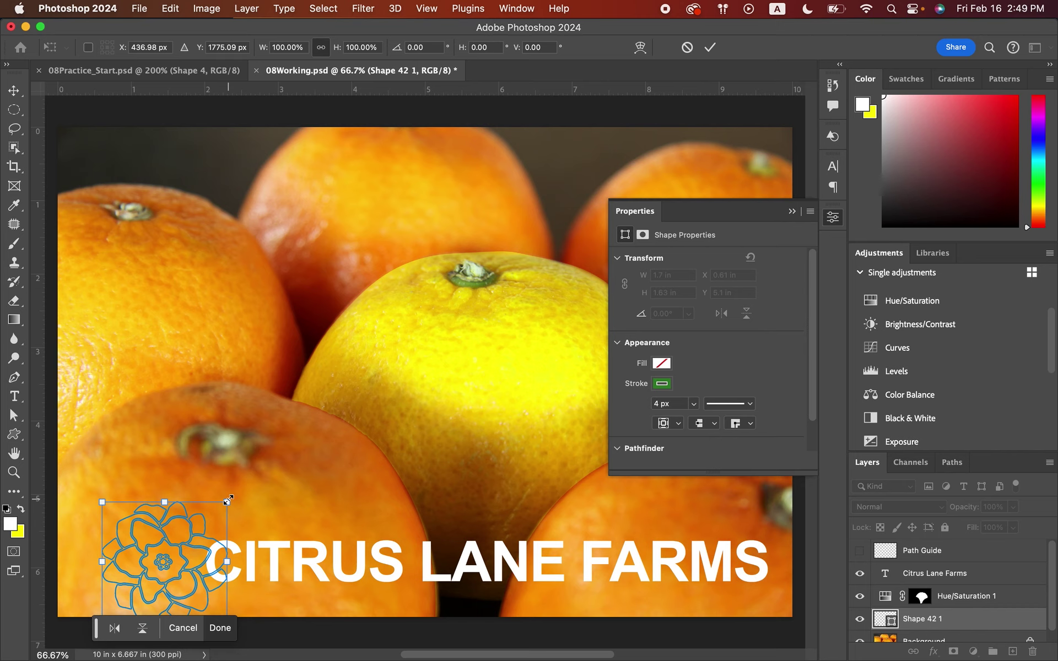
- Scale the flower shape proportionally to about 87% and position it just left of the title, clear of the lettering
left_click(320, 48)
mouse_move(227, 502)
left_mouse_down()
mouse_move(195, 528)
mouse_move(213, 517)
left_mouse_up()
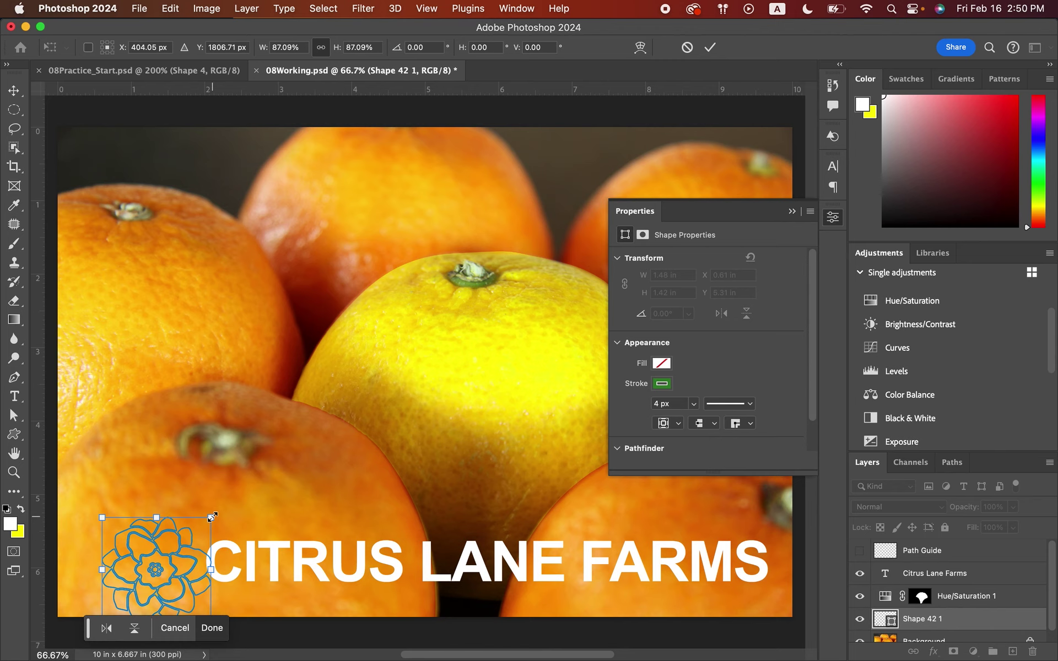
left_click_drag(182, 568, 158, 554)
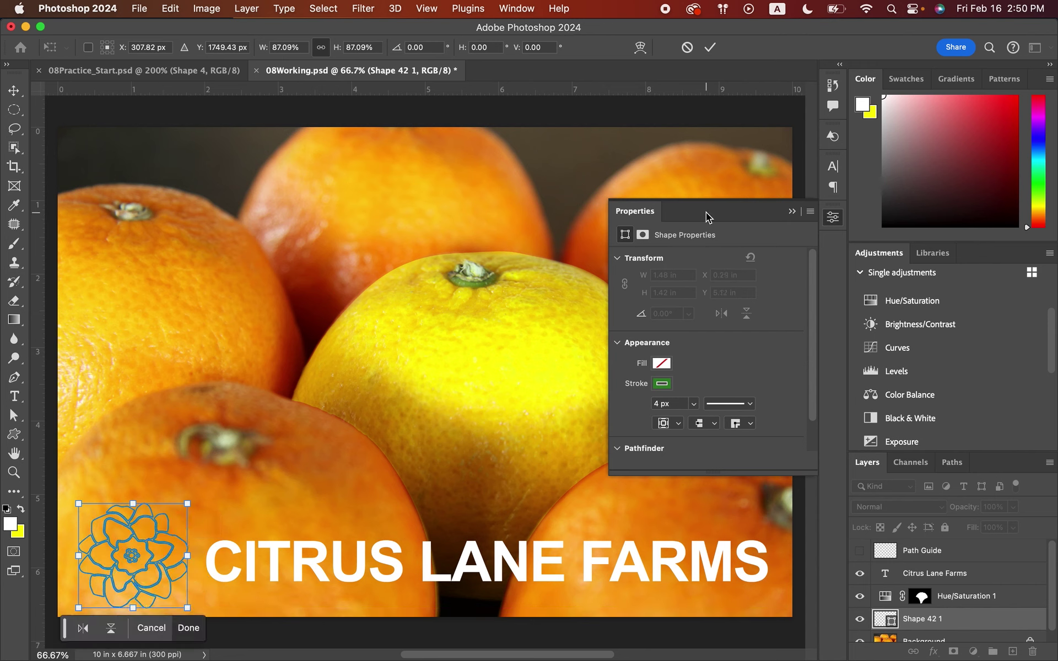
left_click(710, 47)
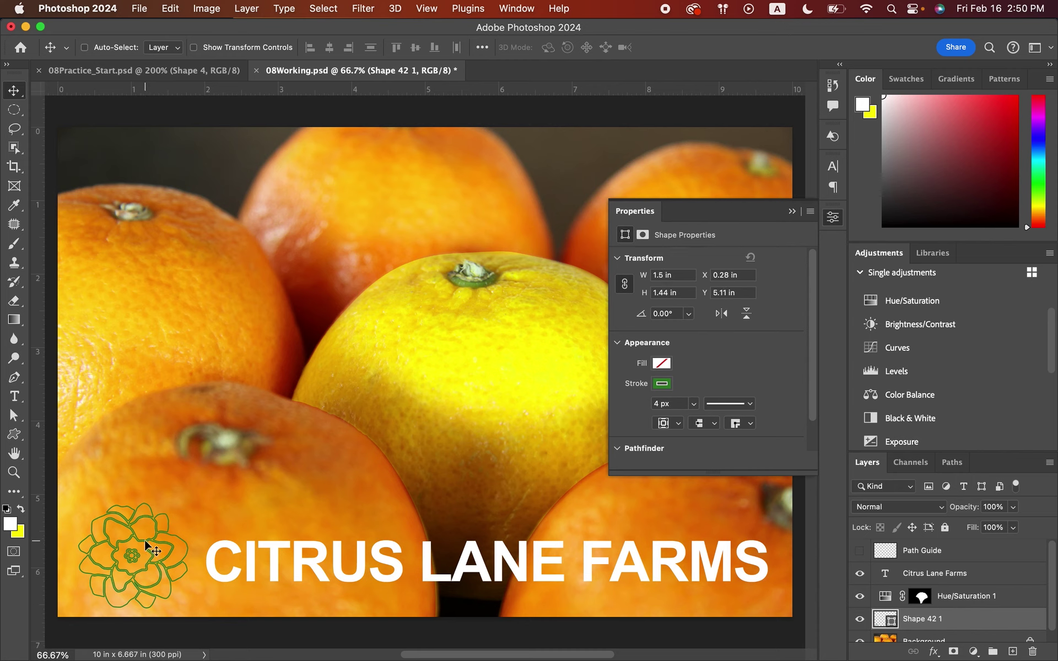
- Give the flower shape a golden yellow fill from the recently used colours and no stroke
left_click(15, 435)
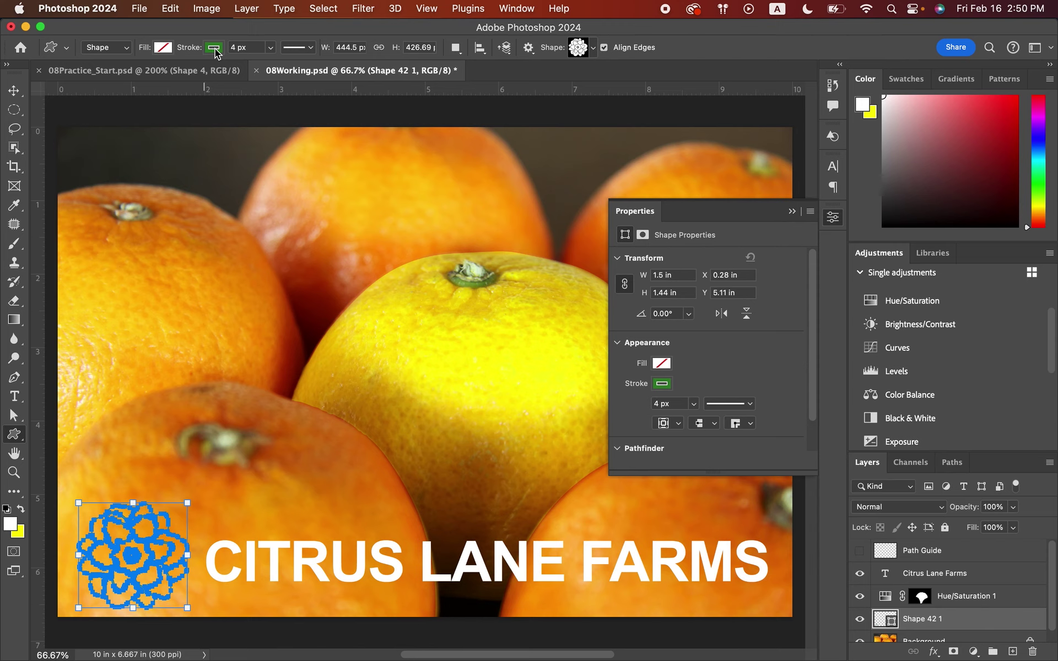
right_click(12, 438)
left_click(66, 432)
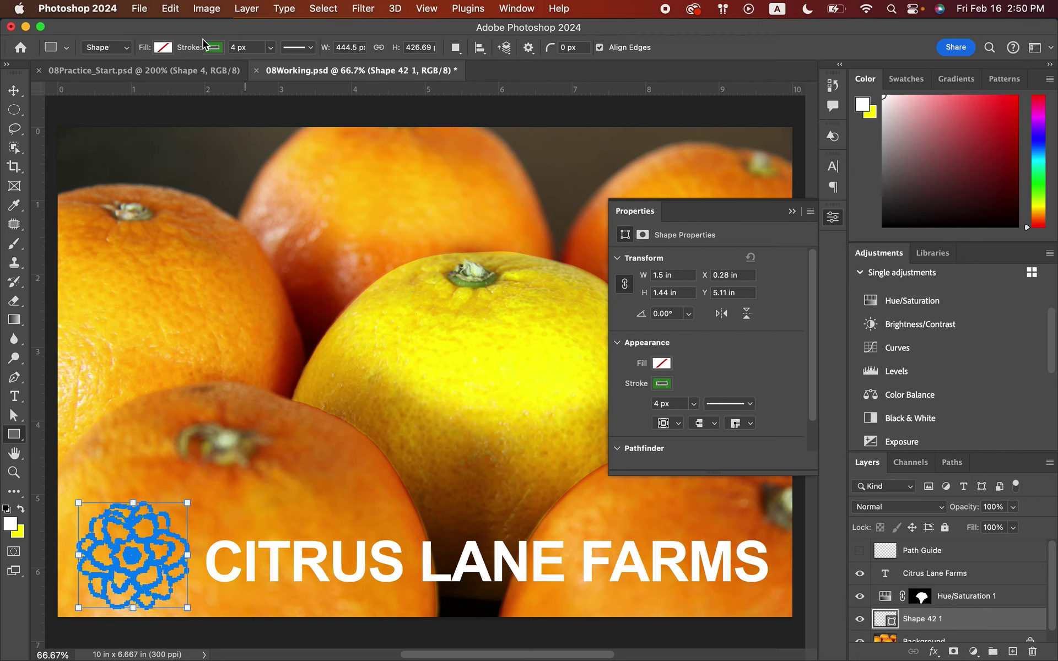
left_click(166, 48)
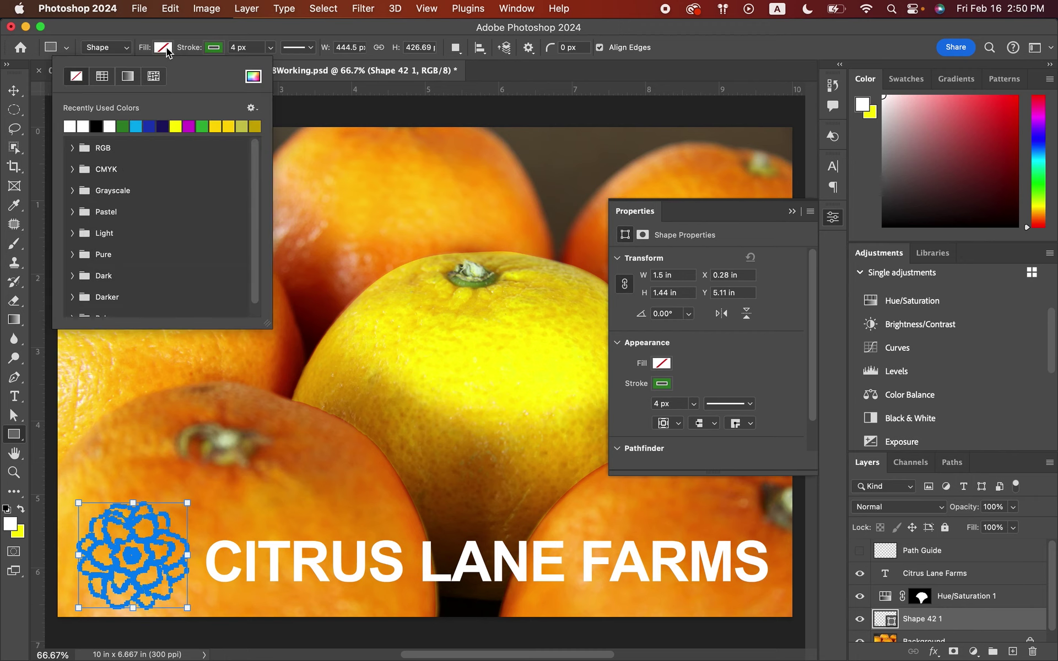
left_click(216, 126)
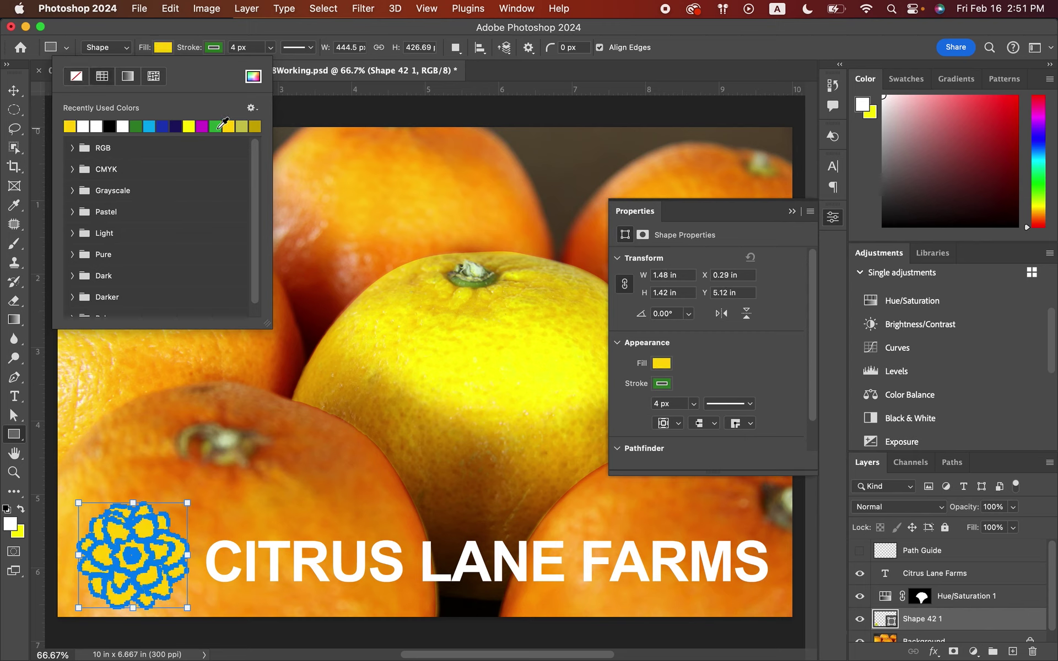
left_click(230, 126)
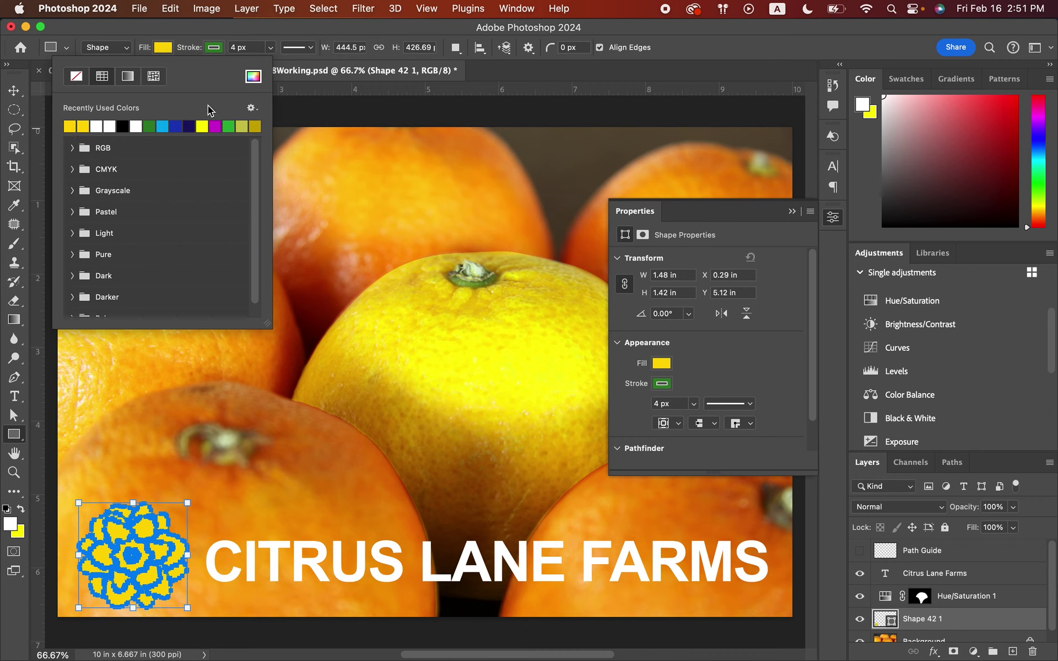
left_click(168, 49)
left_click(212, 49)
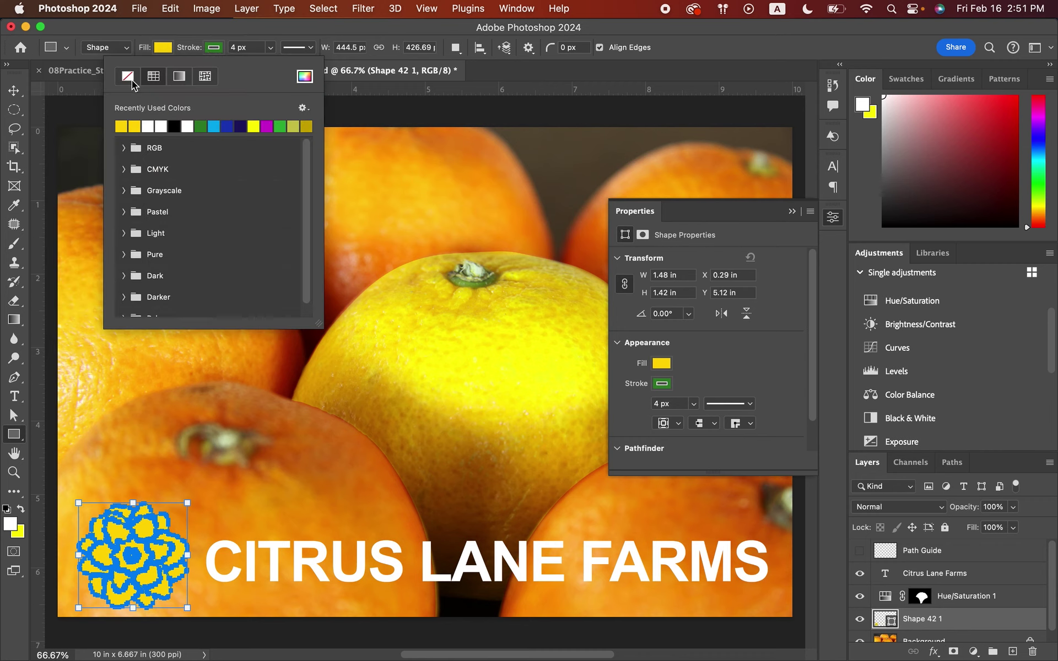
left_click(128, 76)
left_click(216, 49)
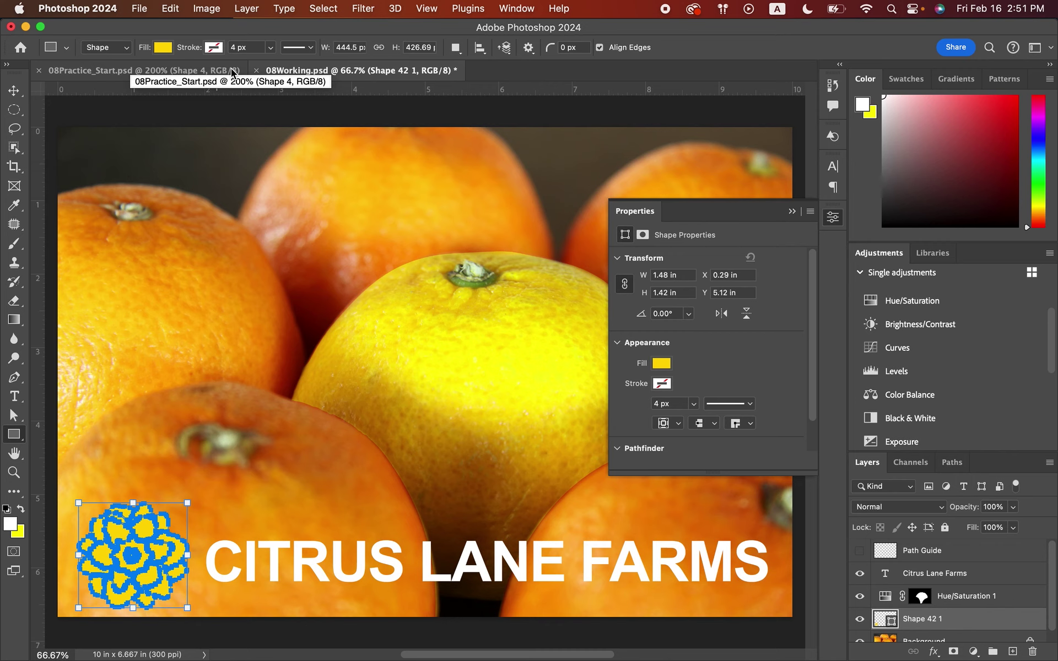
key("v")
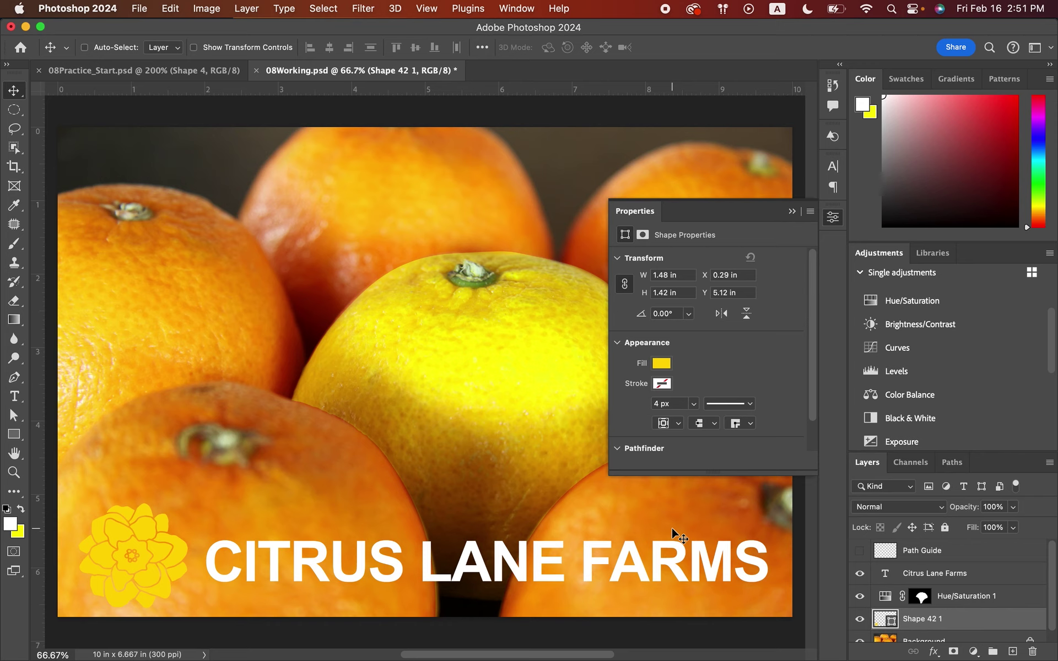
- Rename the Shape 42 1 layer as Flower and collapse the shape properties
double_click(918, 621)
type("Flower")
key("Return")
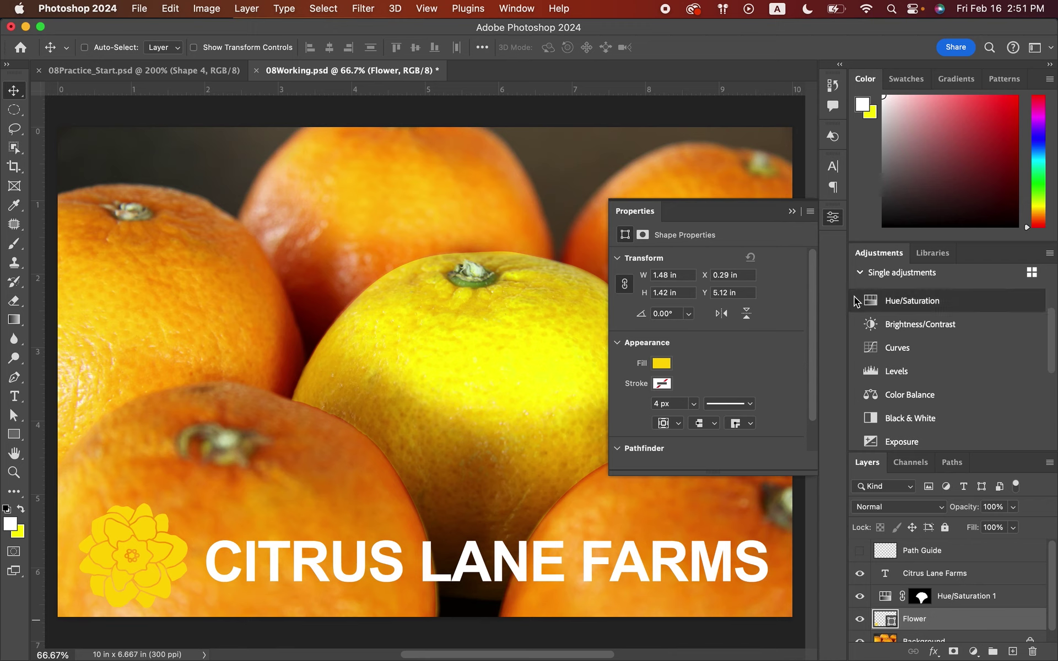
left_click(792, 212)
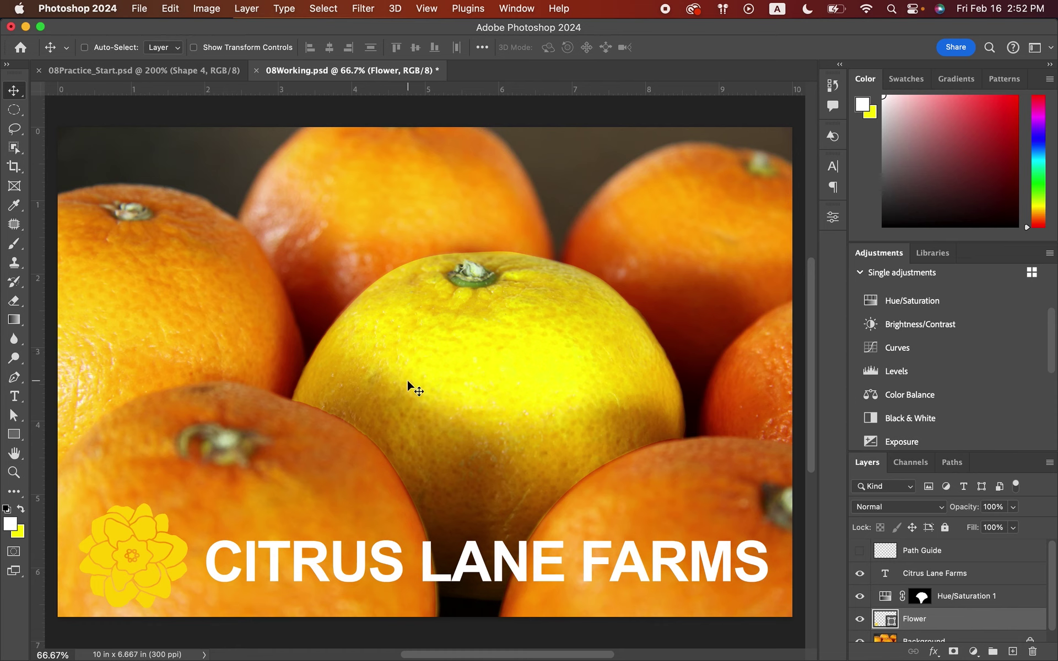
- Export the finished image as a JPG at quality 7
key("super")
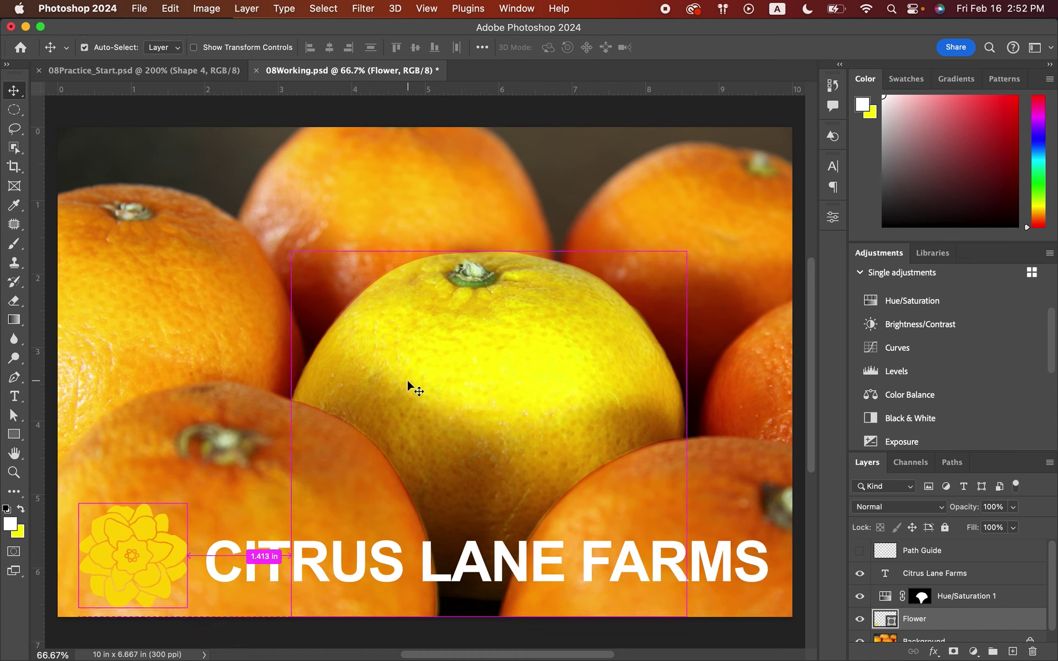
left_click(137, 10)
mouse_move(282, 244)
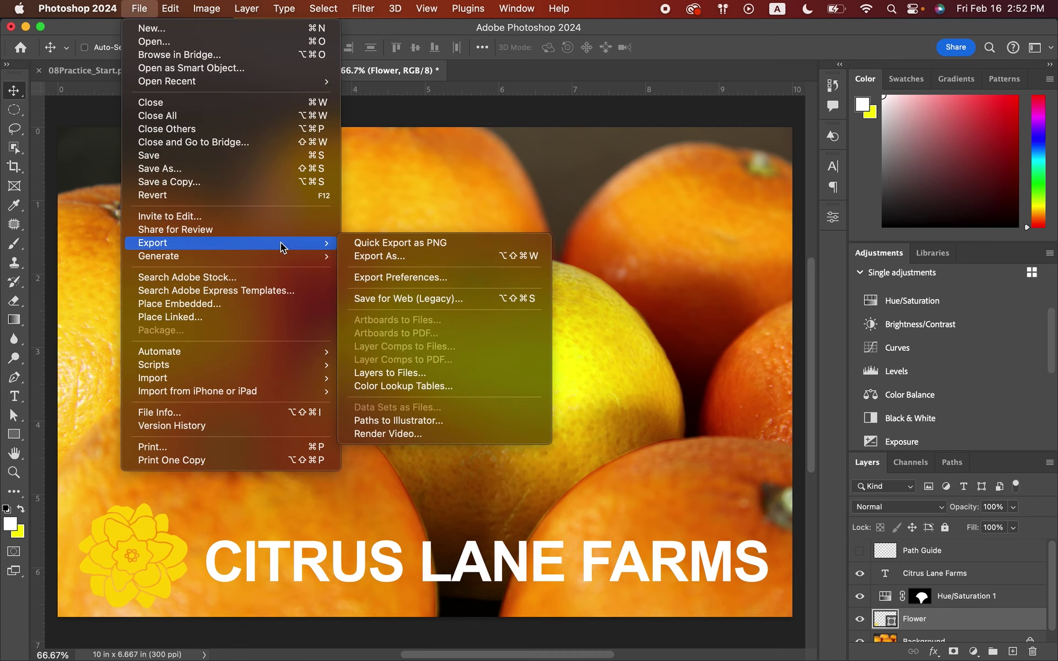
left_click(357, 256)
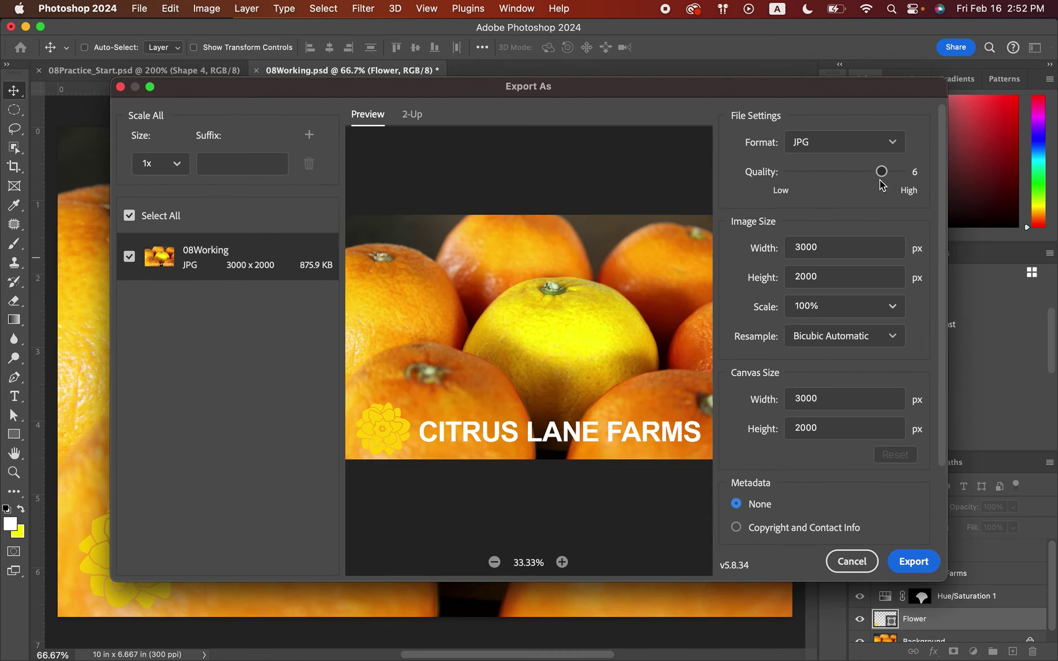
left_click_drag(881, 172, 900, 172)
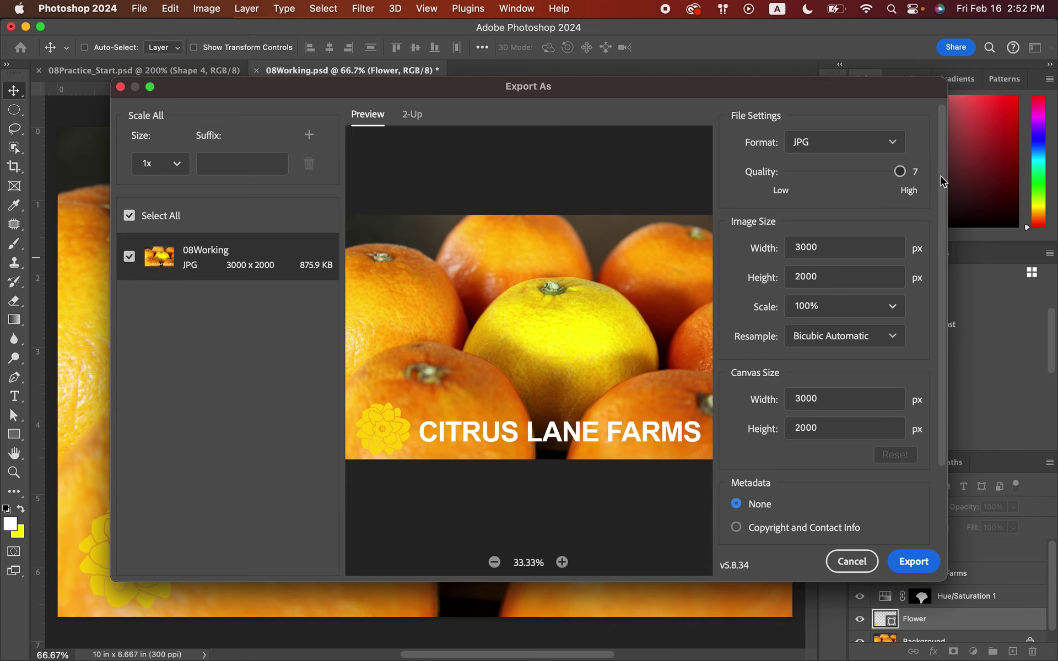
left_click(911, 563)
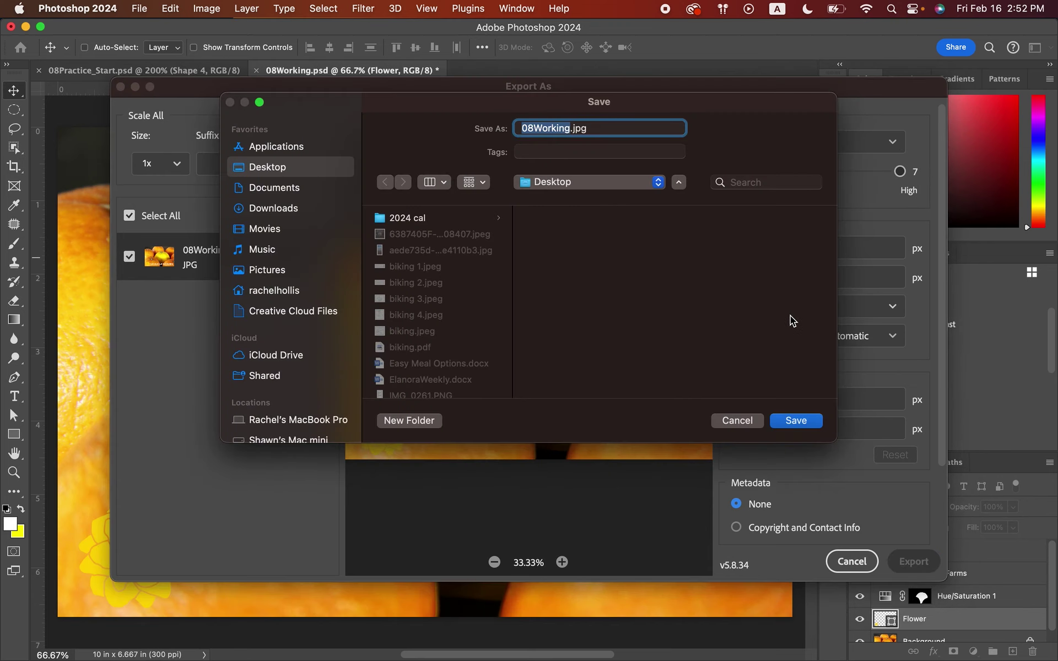